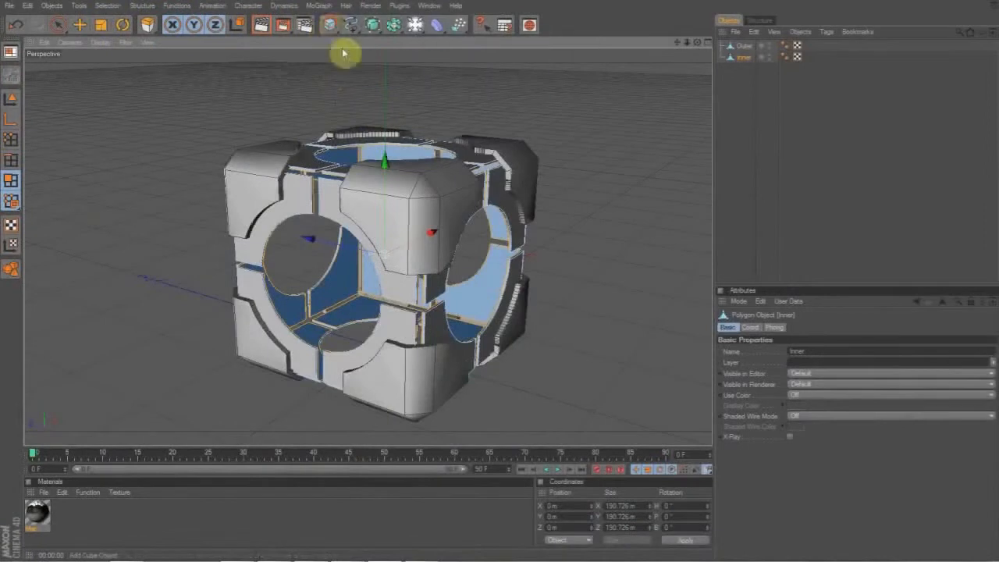
Add a Tube primitive to the scene and position it at 100 m on the Y axis.
{"action": "left_click_drag", "start_coordinate": [329, 24], "coordinate": [371, 99]}
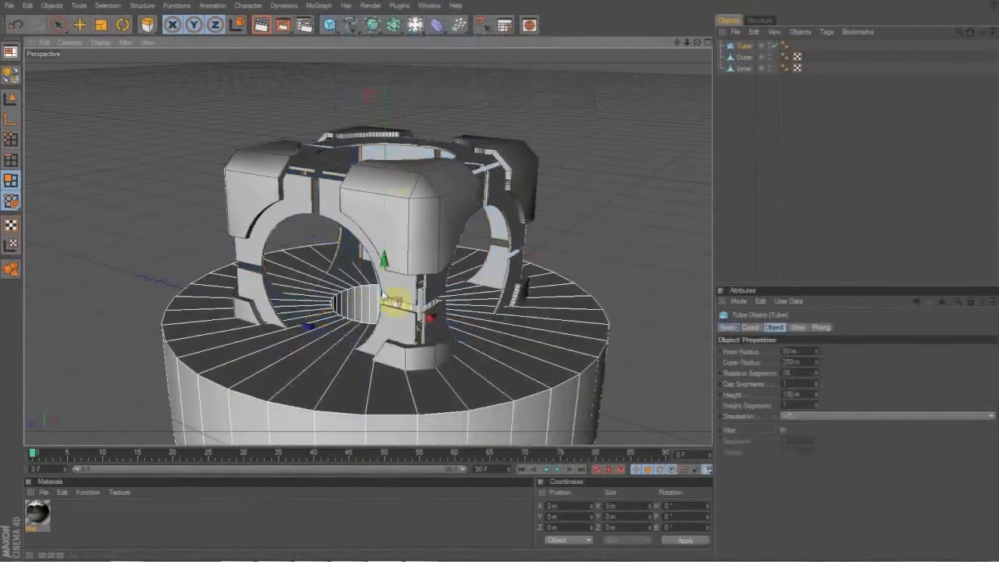
{"action": "left_click", "coordinate": [560, 516]}
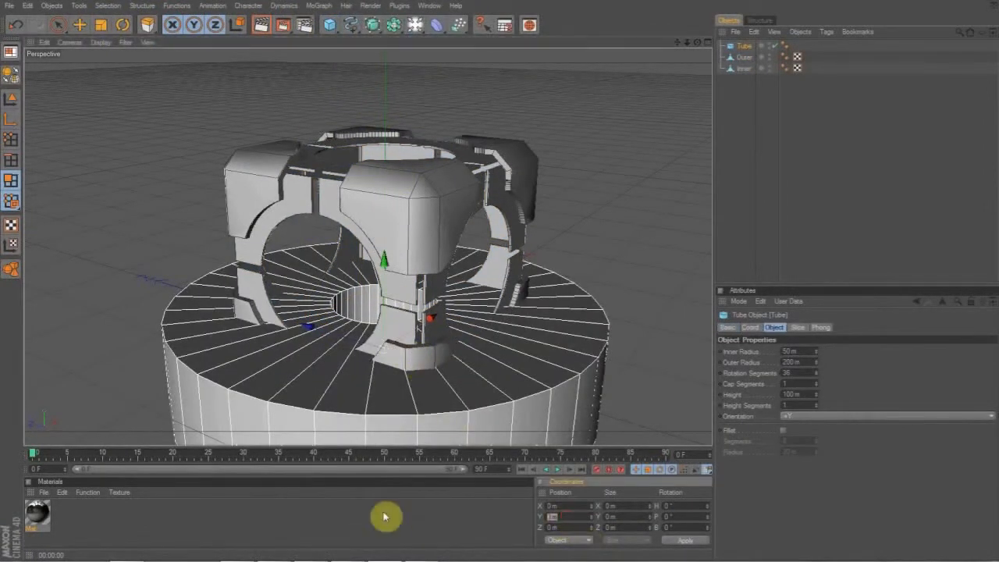
{"action": "left_click", "coordinate": [12, 96]}
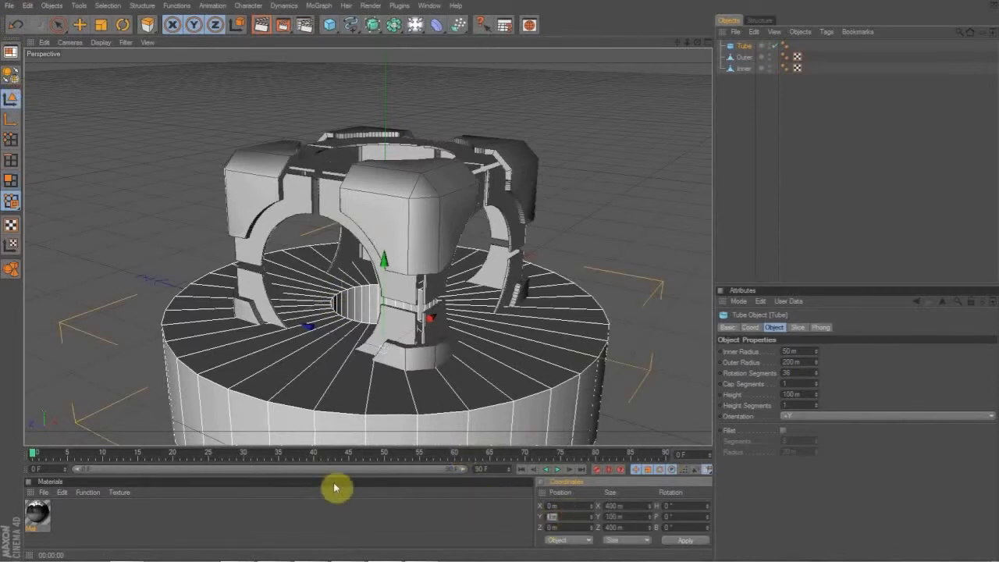
{"action": "key", "text": "Return"}
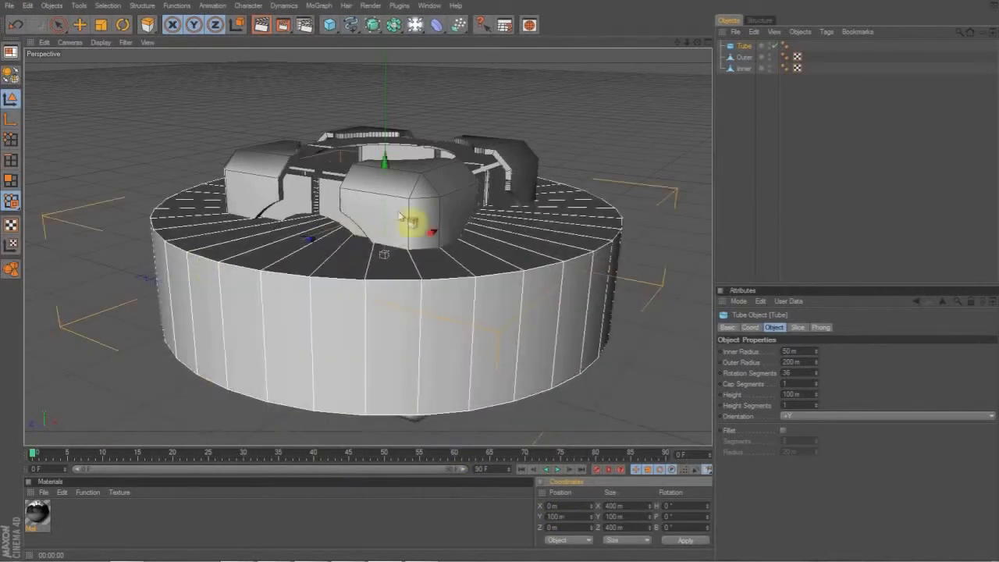
Rotate the tube upright with a bank (B) rotation of 90°.
{"action": "key", "text": "r"}
{"action": "left_click_drag", "start_coordinate": [353, 239], "coordinate": [334, 328]}
{"action": "double_click", "coordinate": [687, 528]}
{"action": "type", "text": "9"}
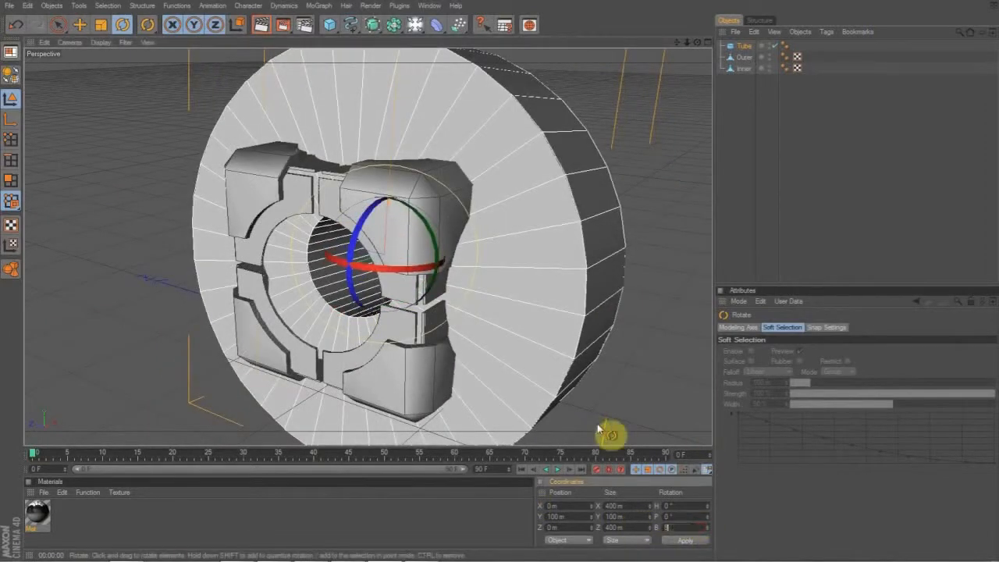
{"action": "type", "text": "0"}
{"action": "key", "text": "Return"}
Thin the tube interactively to a height of about 11 m.
{"action": "scroll", "coordinate": [687, 64], "scroll_direction": "down", "scroll_amount": 4}
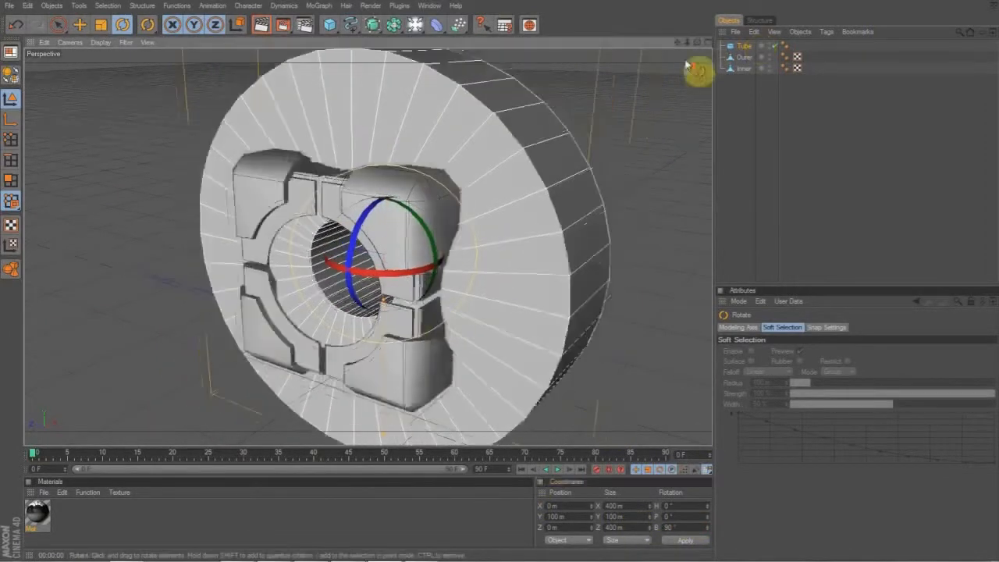
{"action": "mouse_move", "coordinate": [697, 43]}
{"action": "left_mouse_down"}
{"action": "mouse_move", "coordinate": [738, 28]}
{"action": "mouse_move", "coordinate": [697, 42]}
{"action": "left_mouse_up"}
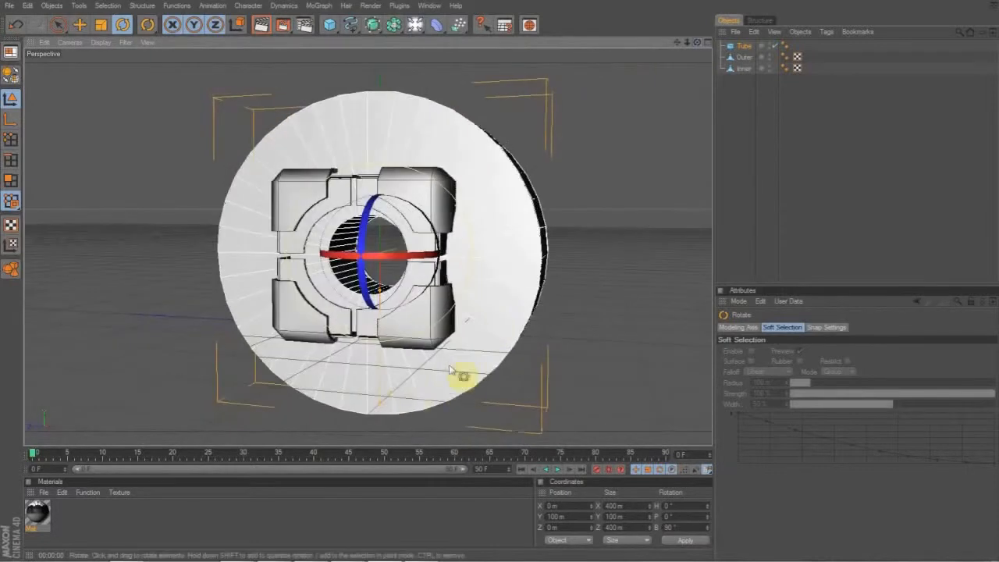
{"action": "left_click_drag", "start_coordinate": [389, 396], "coordinate": [380, 404]}
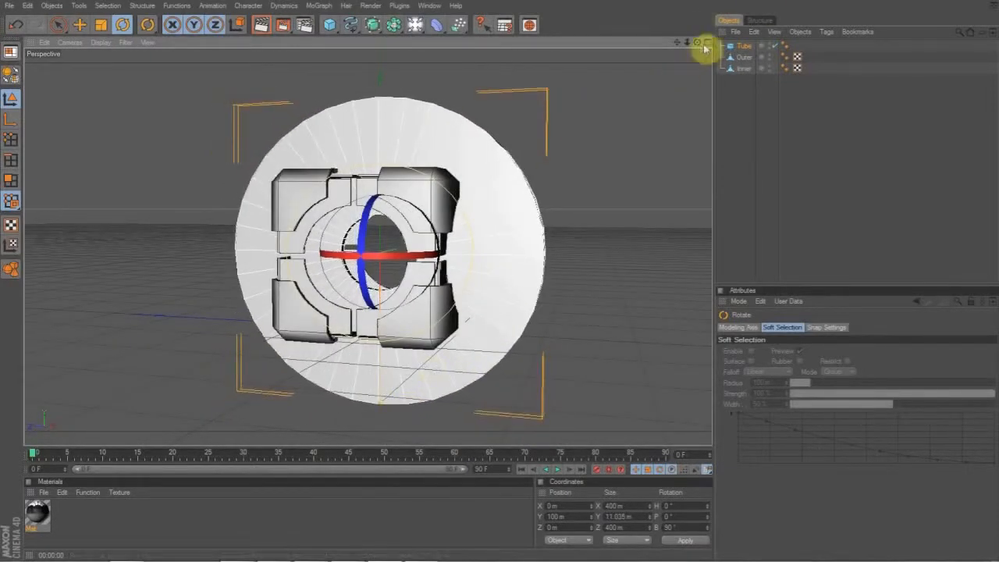
Arrange the viewports in the 4 Views layout.
{"action": "left_click", "coordinate": [707, 43]}
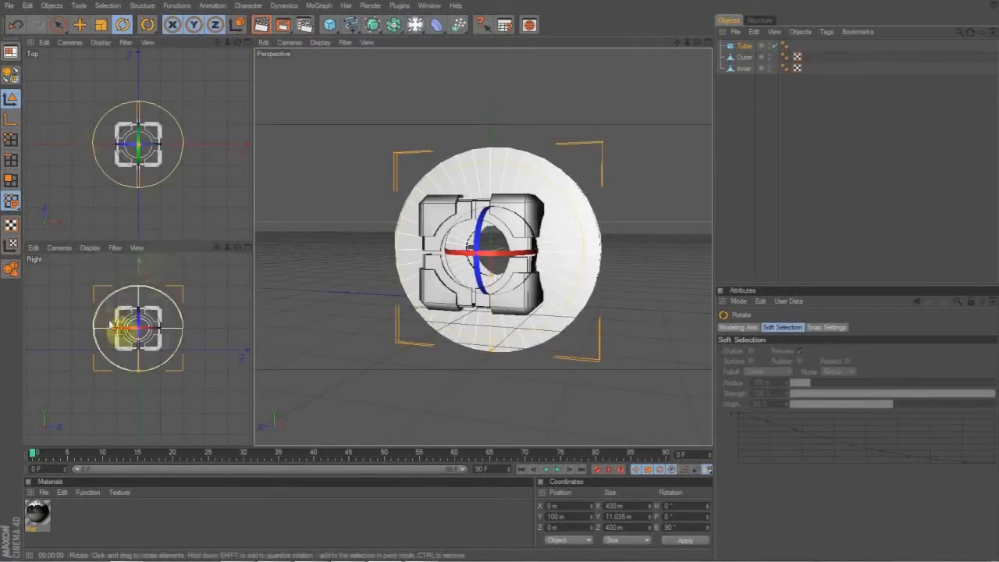
{"action": "scroll", "coordinate": [148, 347], "scroll_direction": "up", "scroll_amount": 2}
{"action": "scroll", "coordinate": [98, 357], "scroll_direction": "down", "scroll_amount": 2}
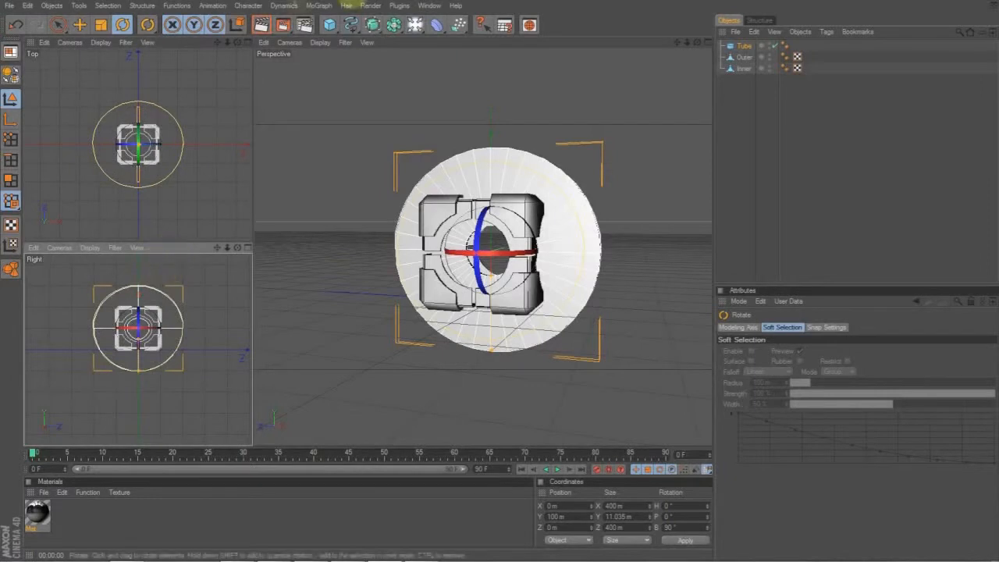
{"action": "left_click", "coordinate": [366, 42]}
{"action": "mouse_move", "coordinate": [390, 58]}
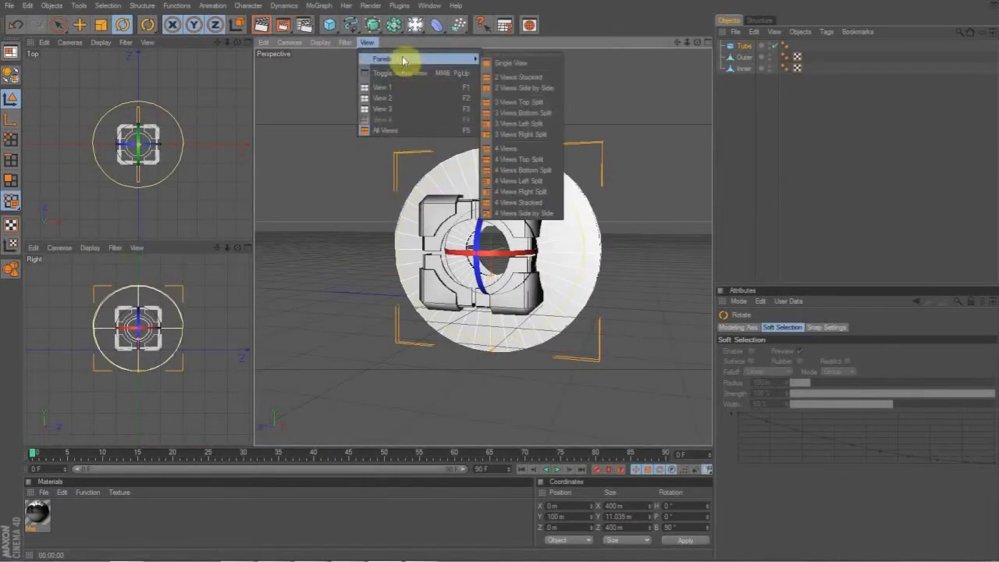
{"action": "left_click", "coordinate": [517, 149]}
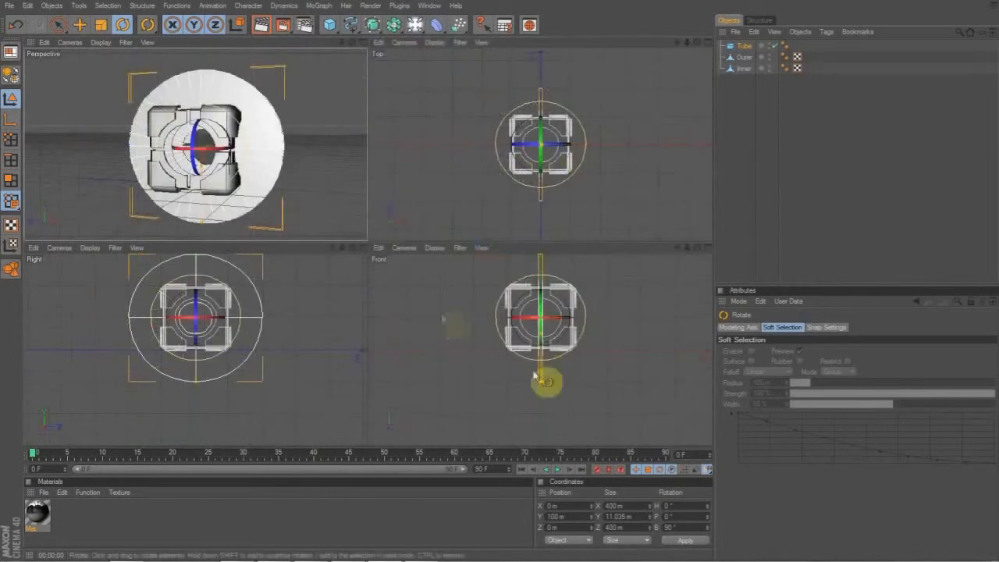
Thin the tube to about 7 m and move it onto the cube's side face at X about -94.6 m.
{"action": "scroll", "coordinate": [554, 353], "scroll_direction": "up", "scroll_amount": 3}
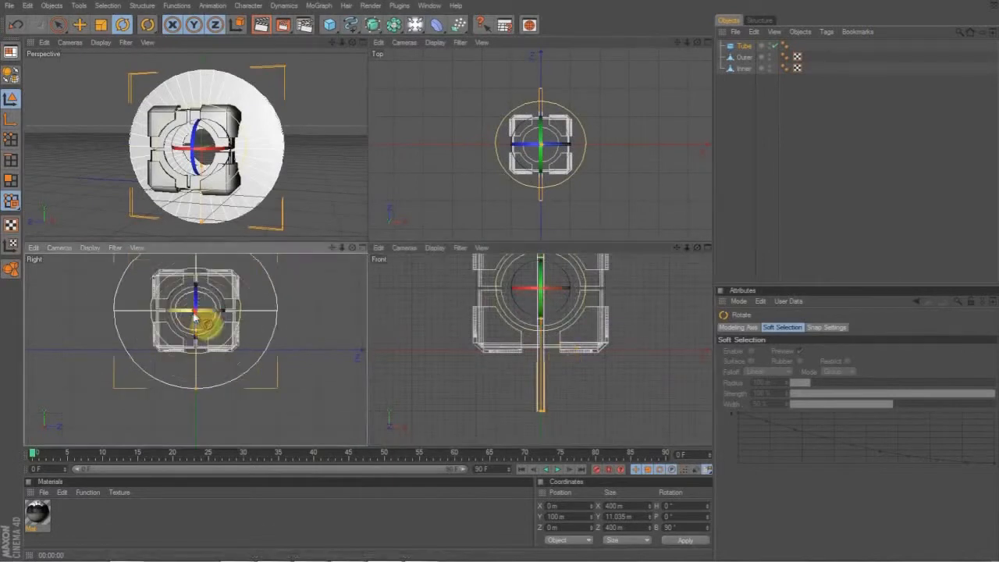
{"action": "scroll", "coordinate": [577, 186], "scroll_direction": "up", "scroll_amount": 3}
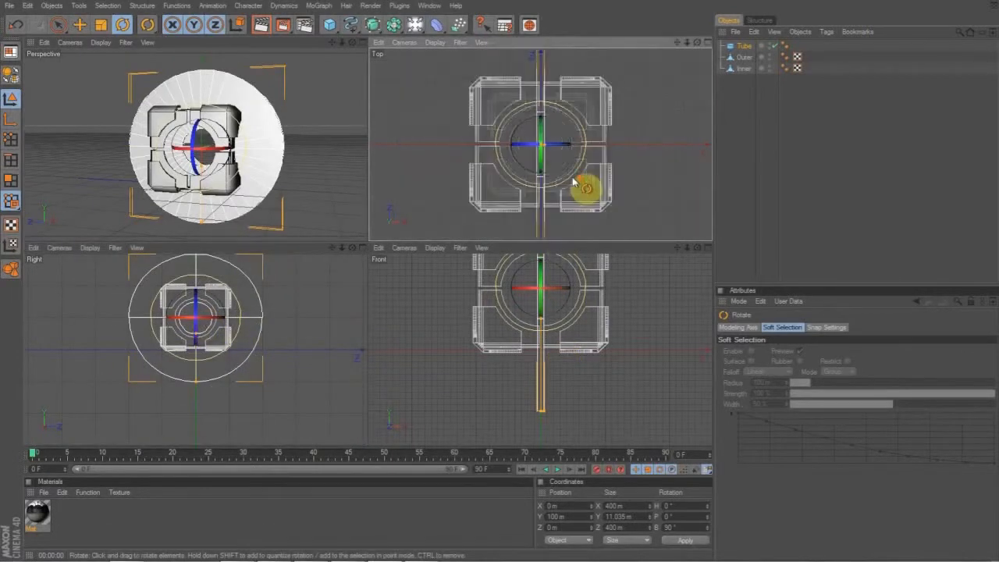
{"action": "scroll", "coordinate": [575, 182], "scroll_direction": "down", "scroll_amount": 1}
{"action": "scroll", "coordinate": [584, 187], "scroll_direction": "up", "scroll_amount": 2}
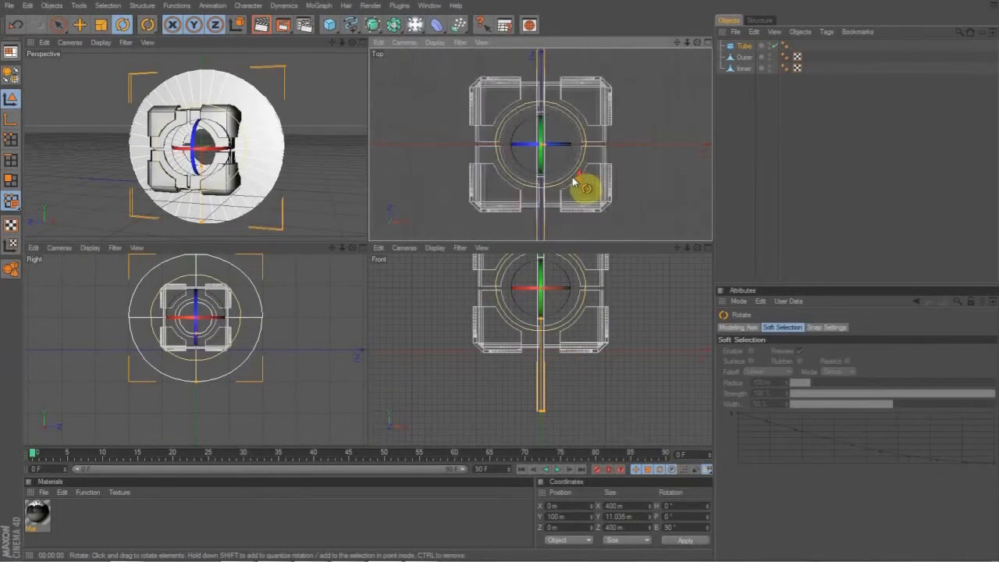
{"action": "scroll", "coordinate": [575, 160], "scroll_direction": "down", "scroll_amount": 1}
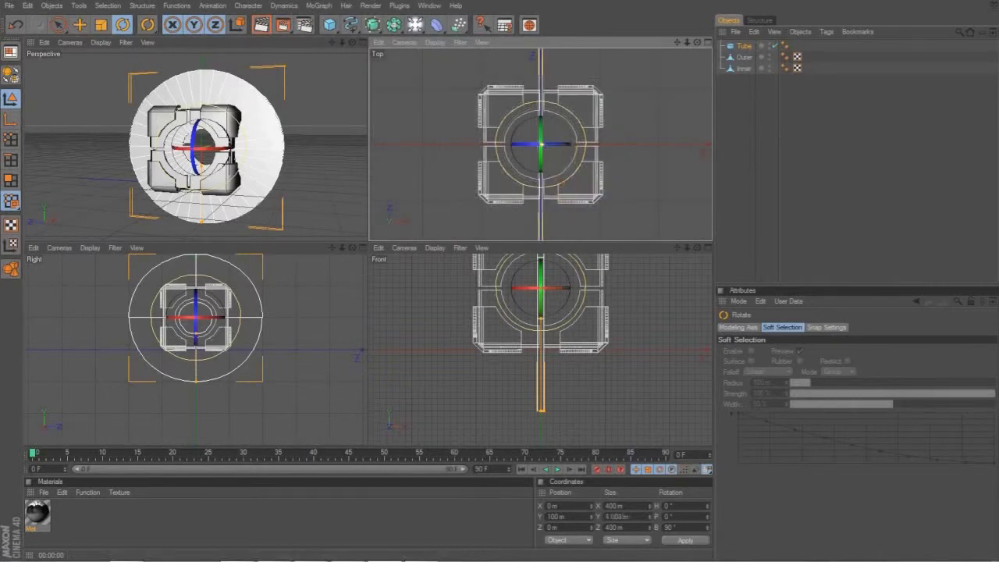
{"action": "left_click", "coordinate": [79, 24]}
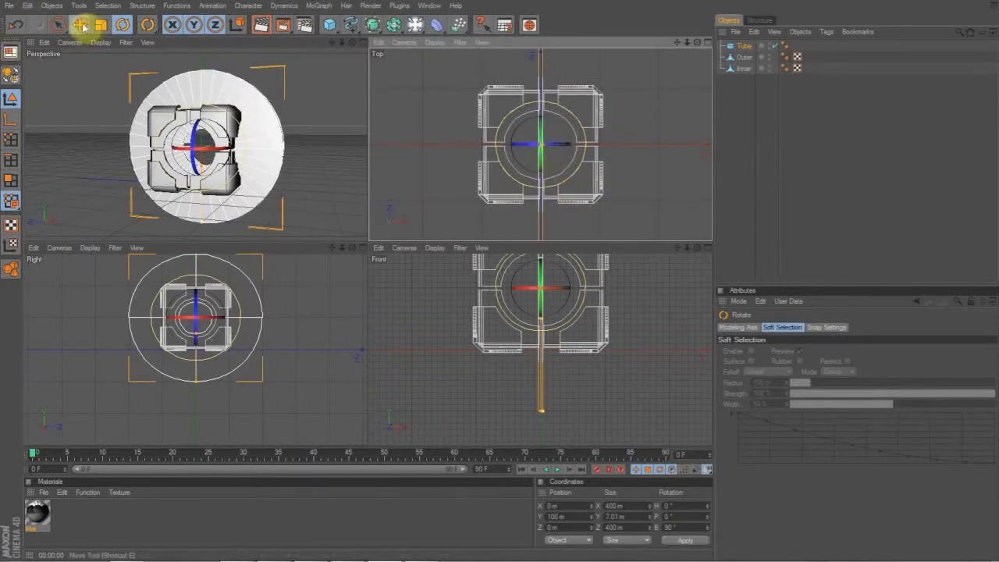
{"action": "left_click_drag", "start_coordinate": [578, 155], "coordinate": [531, 155]}
{"action": "scroll", "coordinate": [520, 179], "scroll_direction": "up", "scroll_amount": 4}
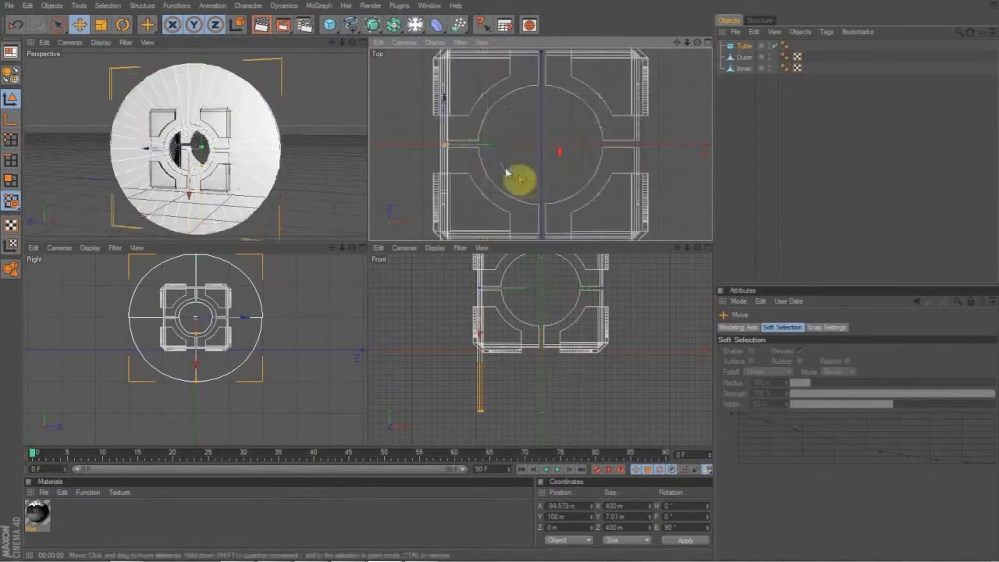
Hide the Outer object and adjust the tube's height to about 8.2 m in the top view.
{"action": "left_click", "coordinate": [769, 56]}
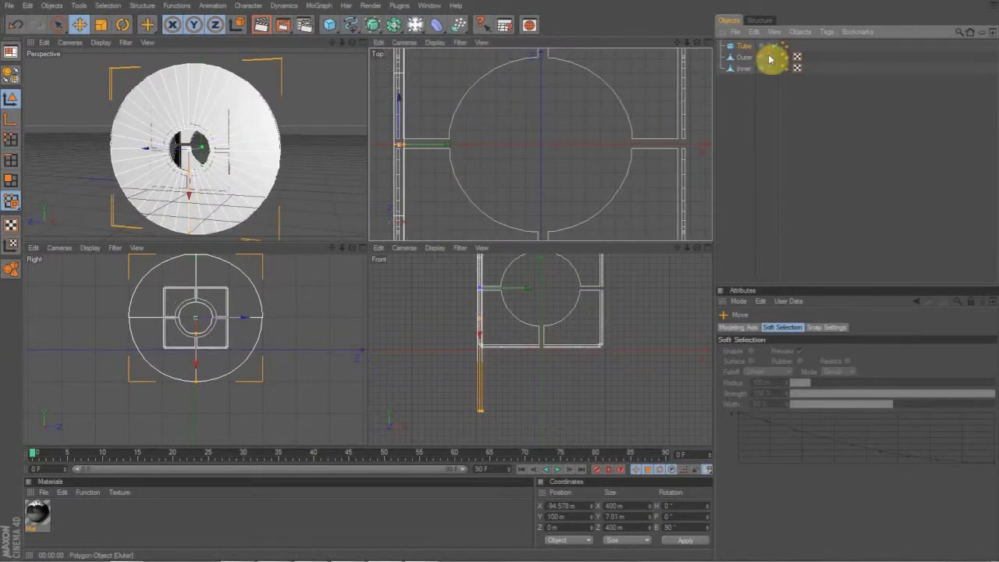
{"action": "left_click_drag", "start_coordinate": [678, 46], "coordinate": [677, 45]}
{"action": "left_click_drag", "start_coordinate": [512, 165], "coordinate": [515, 165]}
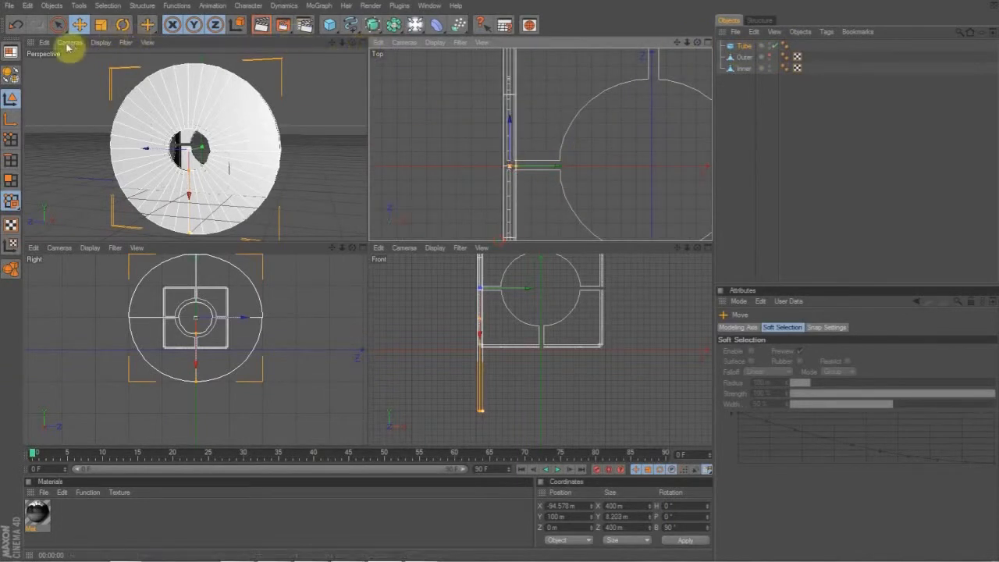
Render the top view to check how the tube sits against the inner cube's wall.
{"action": "left_click", "coordinate": [261, 26]}
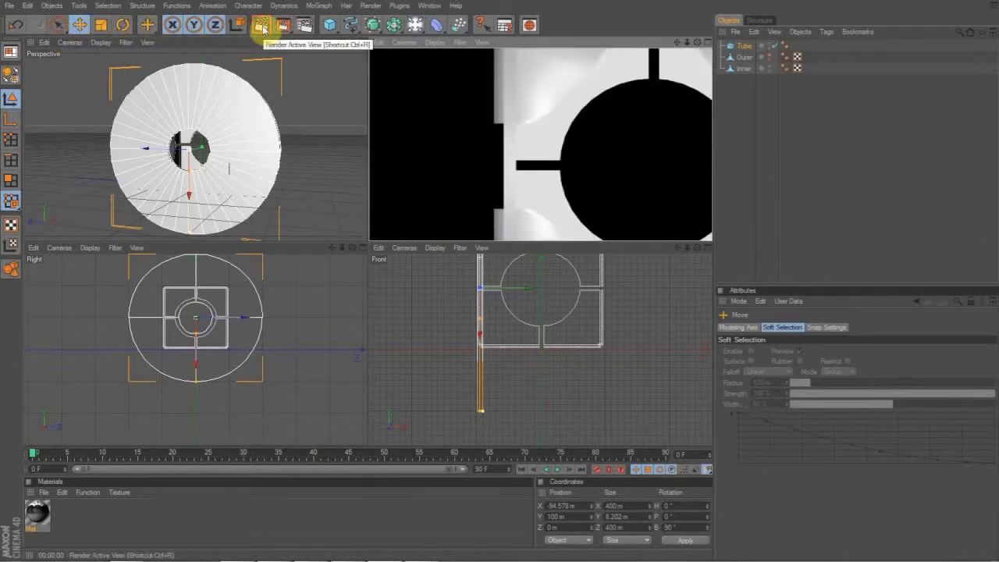
{"action": "scroll", "coordinate": [282, 121], "scroll_direction": "up", "scroll_amount": 2}
{"action": "scroll", "coordinate": [282, 121], "scroll_direction": "down", "scroll_amount": 1}
{"action": "scroll", "coordinate": [606, 149], "scroll_direction": "up", "scroll_amount": 2}
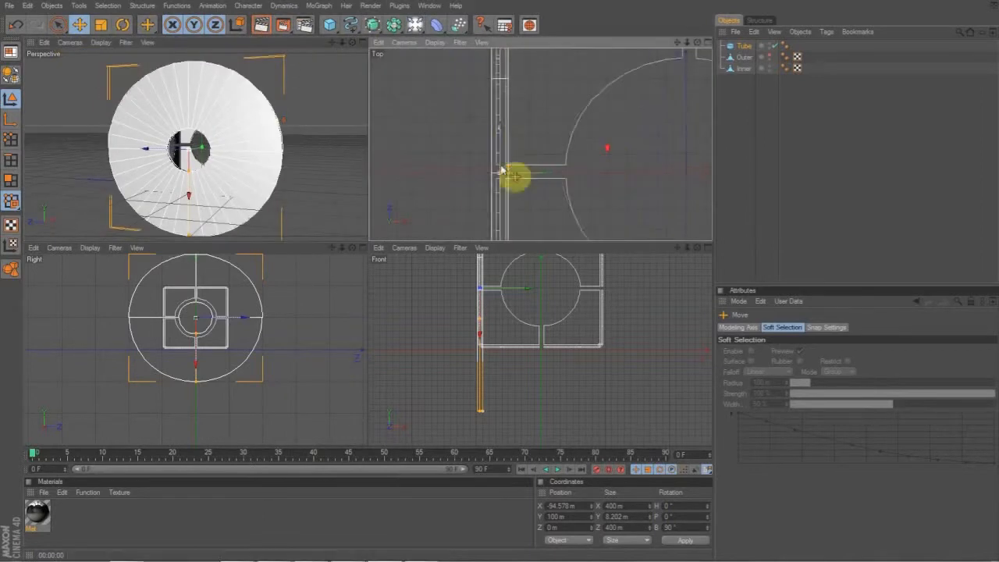
Shift the tube to X about -95.4 m and thin it to about 2.6 m to match the inner cube's wall.
{"action": "scroll", "coordinate": [501, 166], "scroll_direction": "up", "scroll_amount": 6}
{"action": "mouse_move", "coordinate": [466, 209]}
{"action": "left_mouse_down"}
{"action": "mouse_move", "coordinate": [453, 208]}
{"action": "mouse_move", "coordinate": [472, 209]}
{"action": "left_mouse_up"}
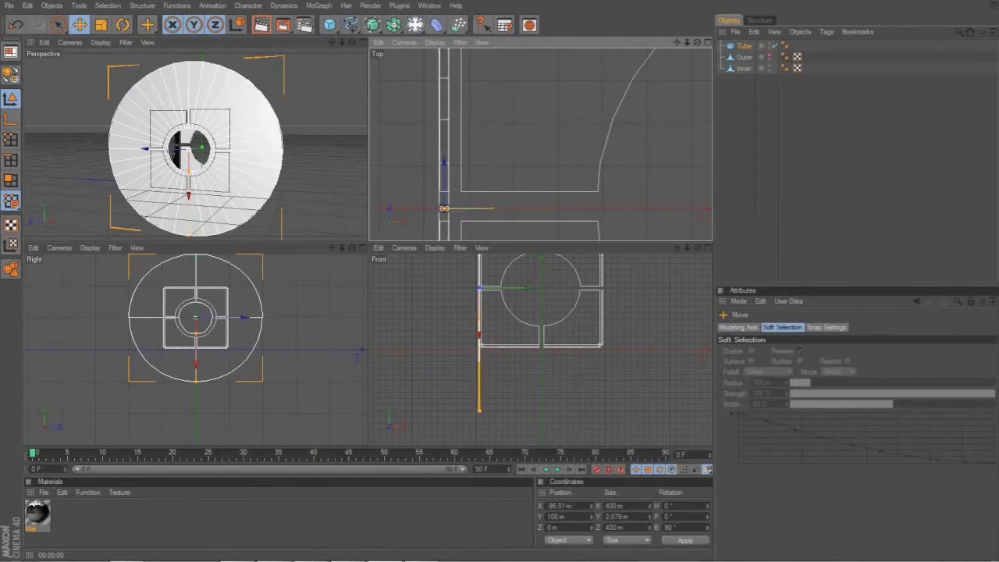
{"action": "left_click_drag", "start_coordinate": [444, 208], "coordinate": [448, 213]}
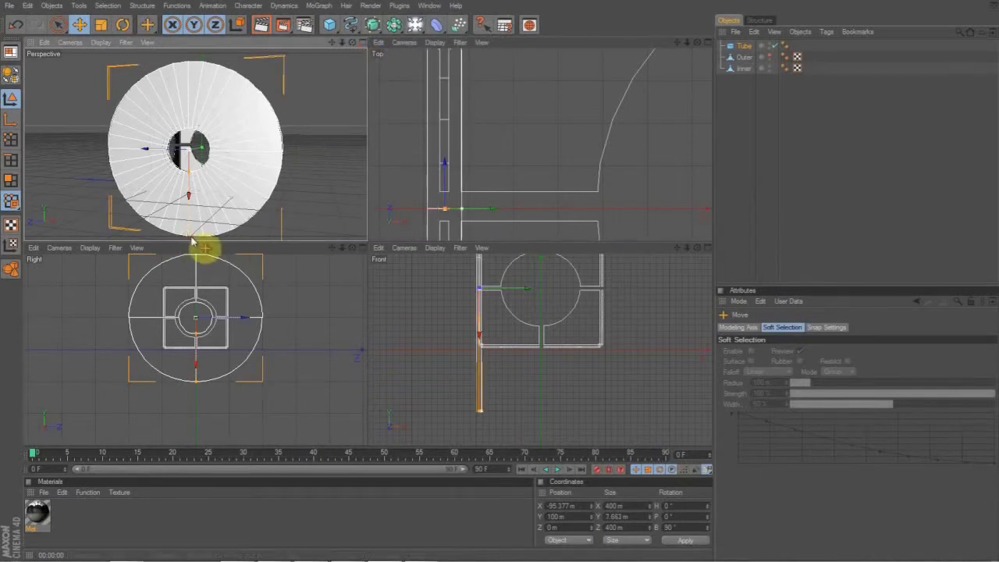
Maximize the perspective view and thin the tube to about 2 m.
{"action": "left_click", "coordinate": [363, 42]}
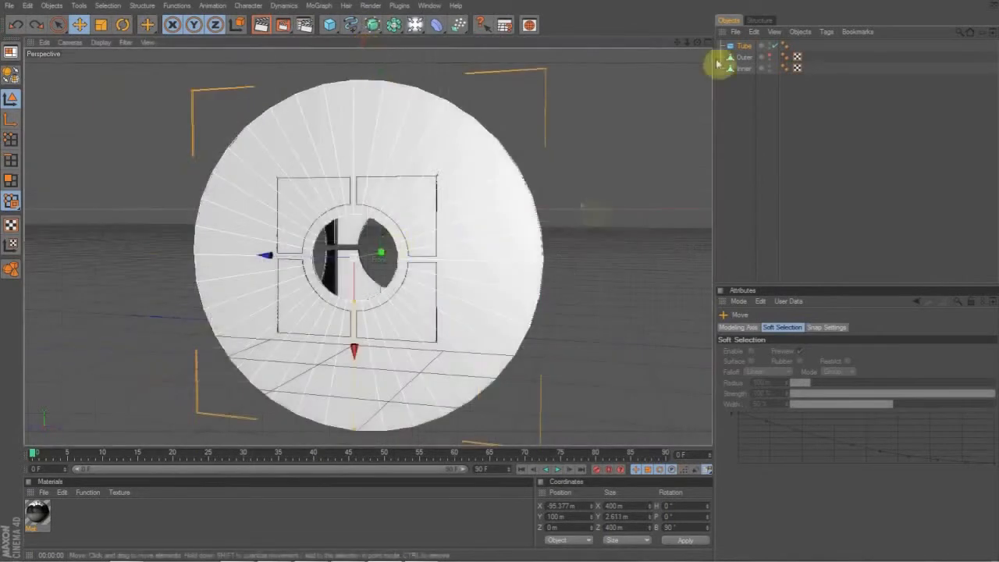
{"action": "left_click_drag", "start_coordinate": [697, 43], "coordinate": [556, 14]}
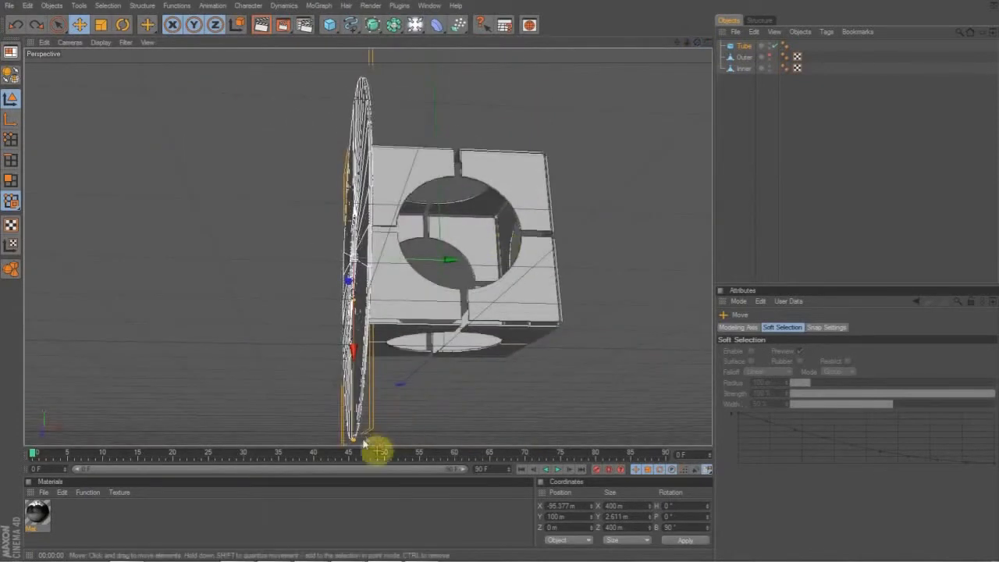
{"action": "left_click_drag", "start_coordinate": [355, 441], "coordinate": [350, 446]}
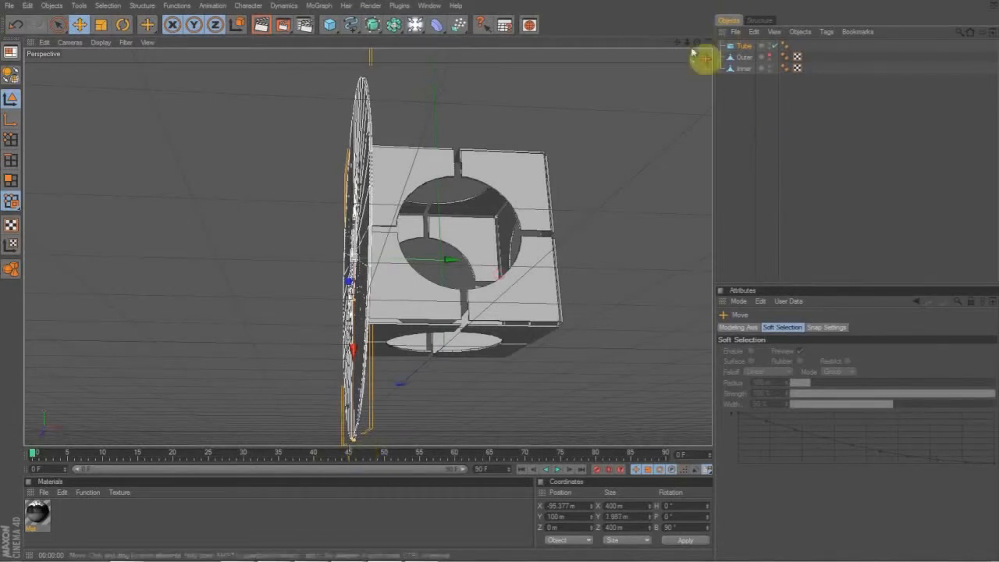
Shrink the tube's outer diameter to about 124 m, leaving a narrow ring around the face's circular hole.
{"action": "left_click_drag", "start_coordinate": [696, 42], "coordinate": [762, 29]}
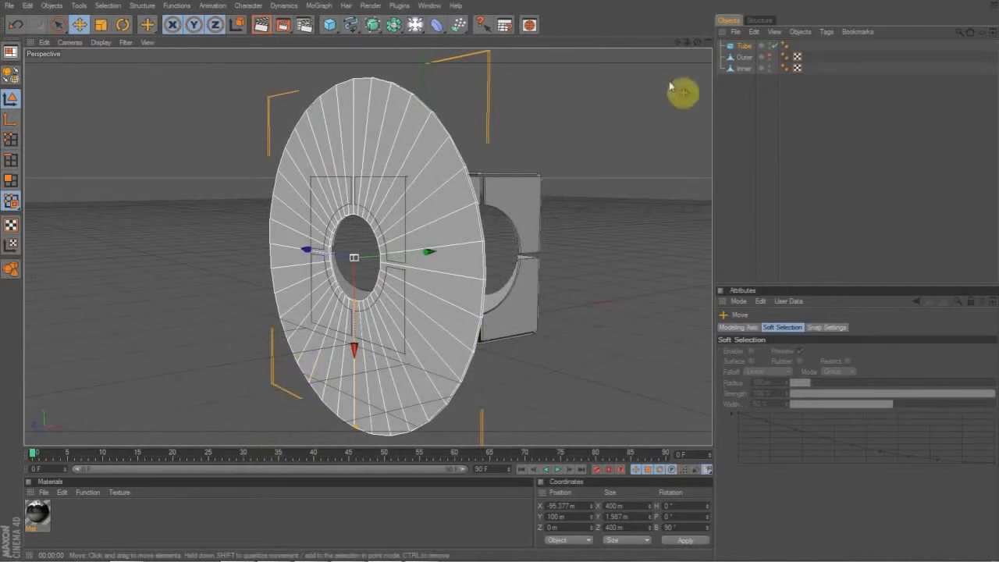
{"action": "left_click_drag", "start_coordinate": [678, 43], "coordinate": [680, 40]}
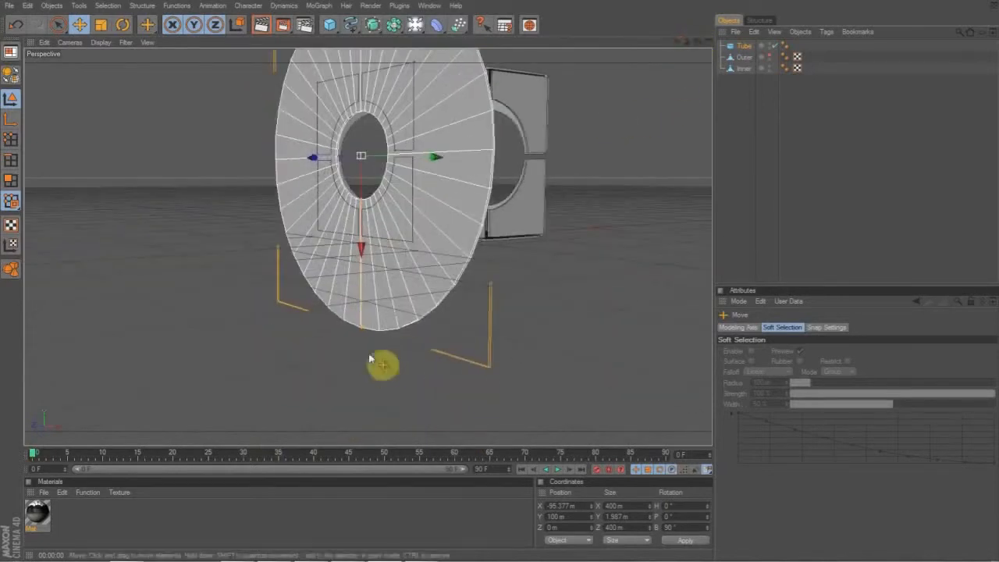
{"action": "scroll", "coordinate": [367, 359], "scroll_direction": "up", "scroll_amount": 3}
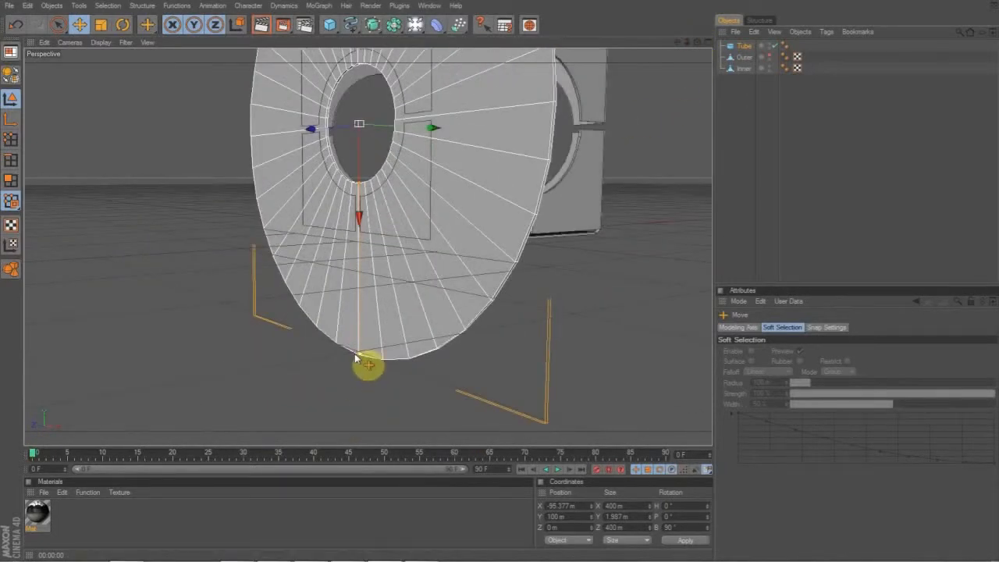
{"action": "left_click_drag", "start_coordinate": [359, 354], "coordinate": [359, 195]}
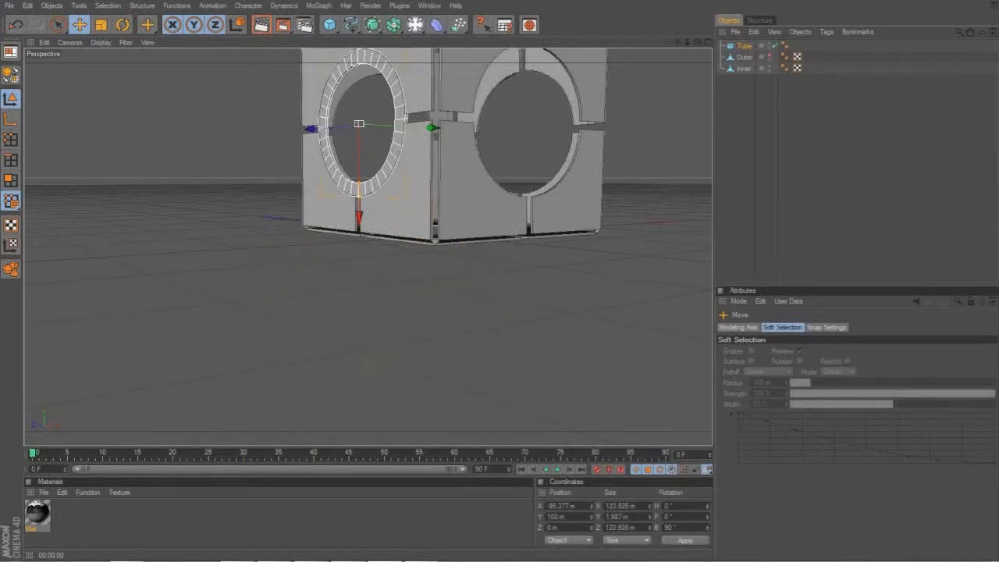
Render the perspective view and thicken the ring to about 2.5 m.
{"action": "left_click", "coordinate": [261, 24]}
{"action": "mouse_move", "coordinate": [697, 42]}
{"action": "left_mouse_down"}
{"action": "mouse_move", "coordinate": [722, 44]}
{"action": "mouse_move", "coordinate": [652, 44]}
{"action": "mouse_move", "coordinate": [709, 43]}
{"action": "left_mouse_up"}
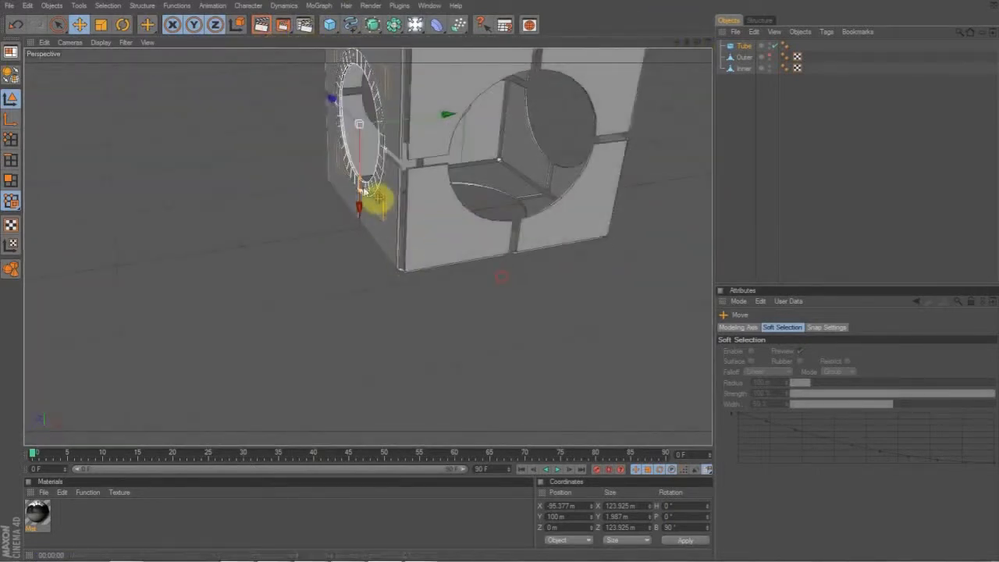
{"action": "left_click_drag", "start_coordinate": [360, 190], "coordinate": [362, 184]}
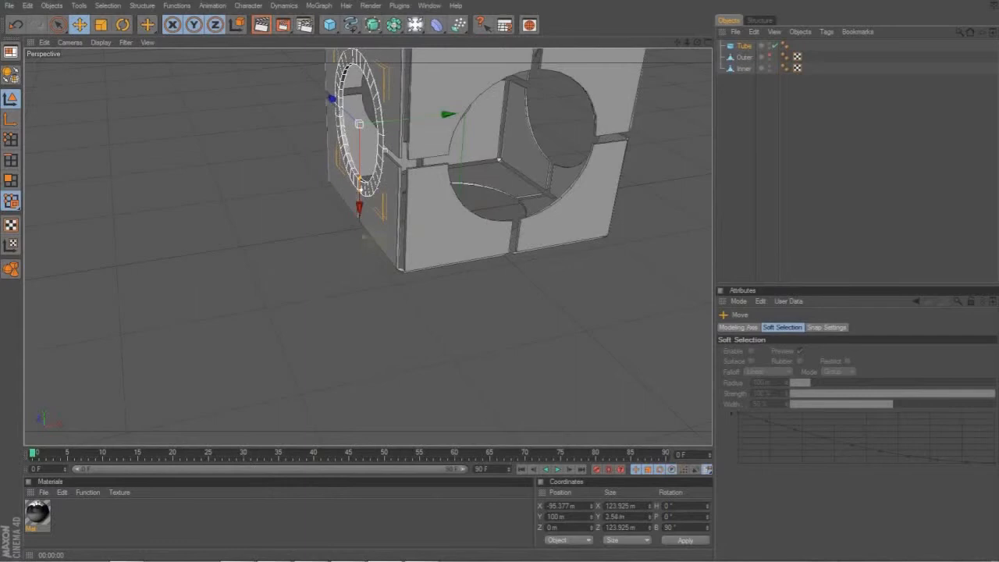
Deselect the ring and render the perspective view to check its fit on the inner cube.
{"action": "left_click", "coordinate": [350, 306]}
{"action": "mouse_move", "coordinate": [676, 42]}
{"action": "left_mouse_down"}
{"action": "mouse_move", "coordinate": [662, 53]}
{"action": "mouse_move", "coordinate": [679, 50]}
{"action": "left_mouse_up"}
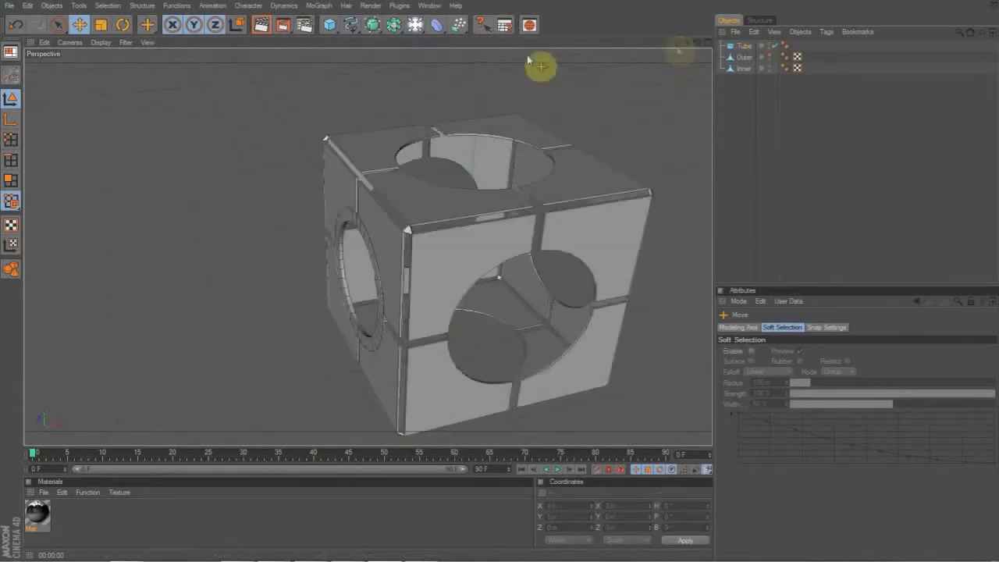
{"action": "left_click", "coordinate": [263, 25]}
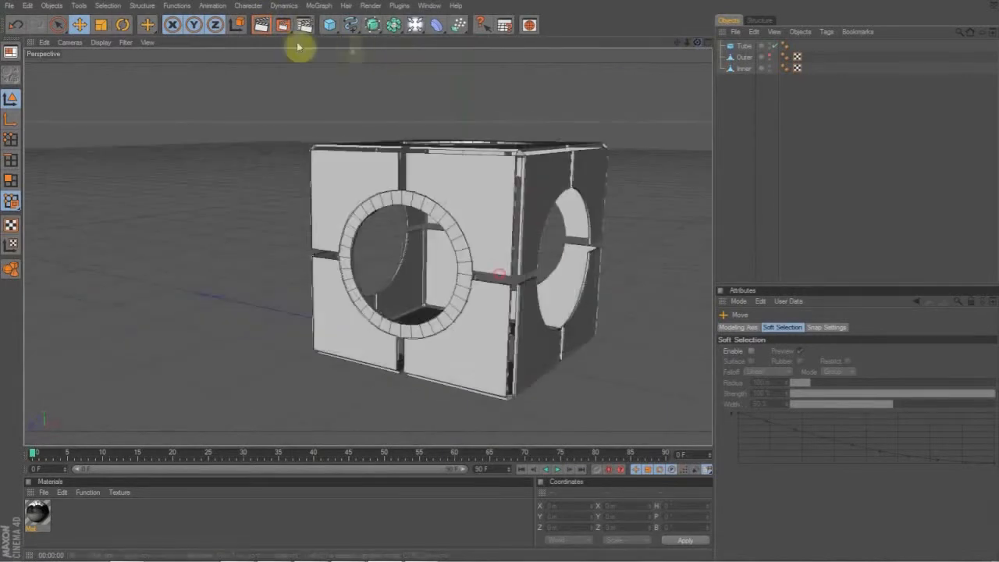
Raise the tube's rotation segments to 188 and render the perspective view to check the ring's smoothness.
{"action": "left_click", "coordinate": [263, 25]}
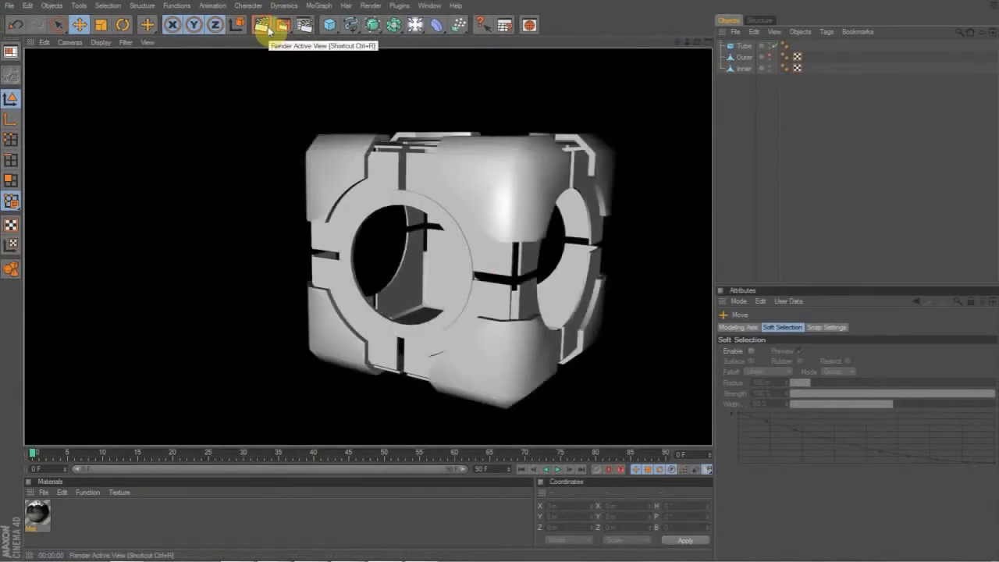
{"action": "left_click", "coordinate": [414, 205]}
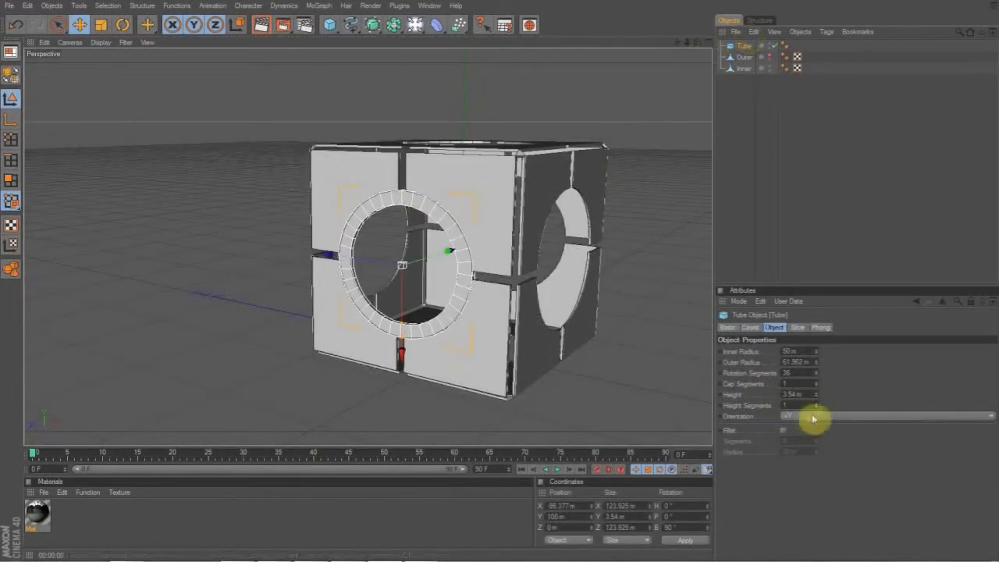
{"action": "left_click_drag", "start_coordinate": [817, 378], "coordinate": [816, 387]}
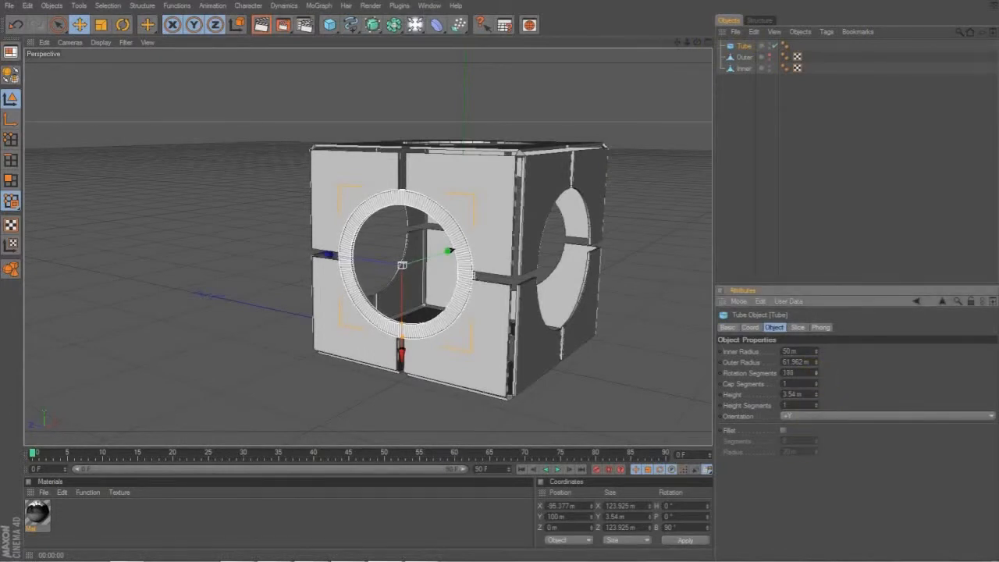
{"action": "left_click", "coordinate": [261, 25]}
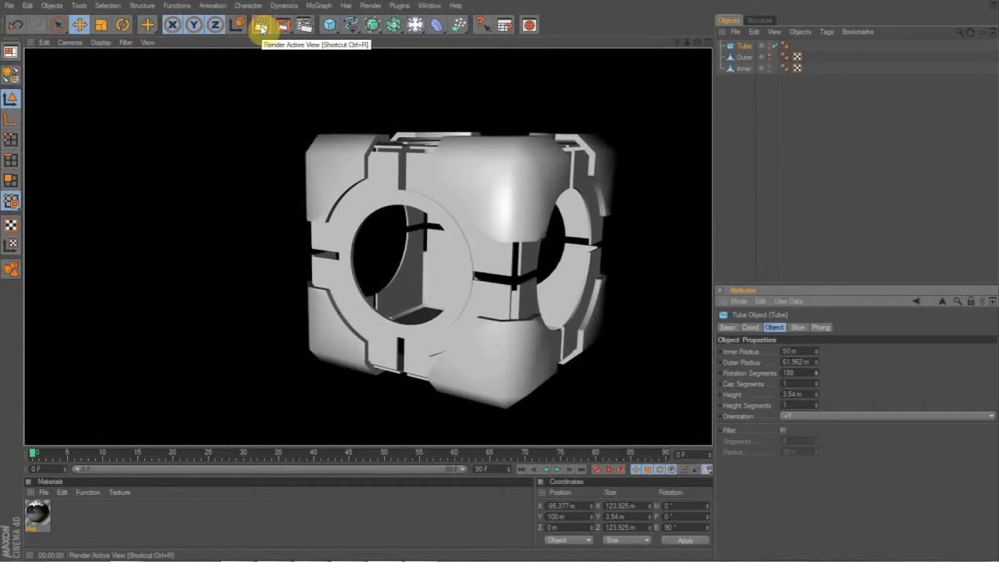
{"action": "left_click", "coordinate": [441, 222]}
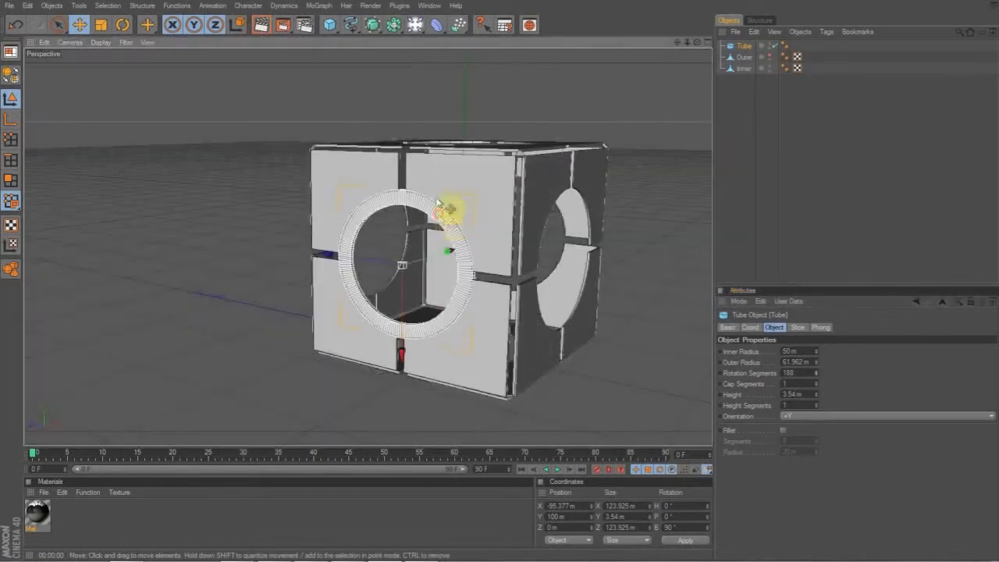
Increase the tube's inner radius to about 57.5 m and convert the tube to an editable polygon object.
{"action": "left_click_drag", "start_coordinate": [410, 332], "coordinate": [402, 337]}
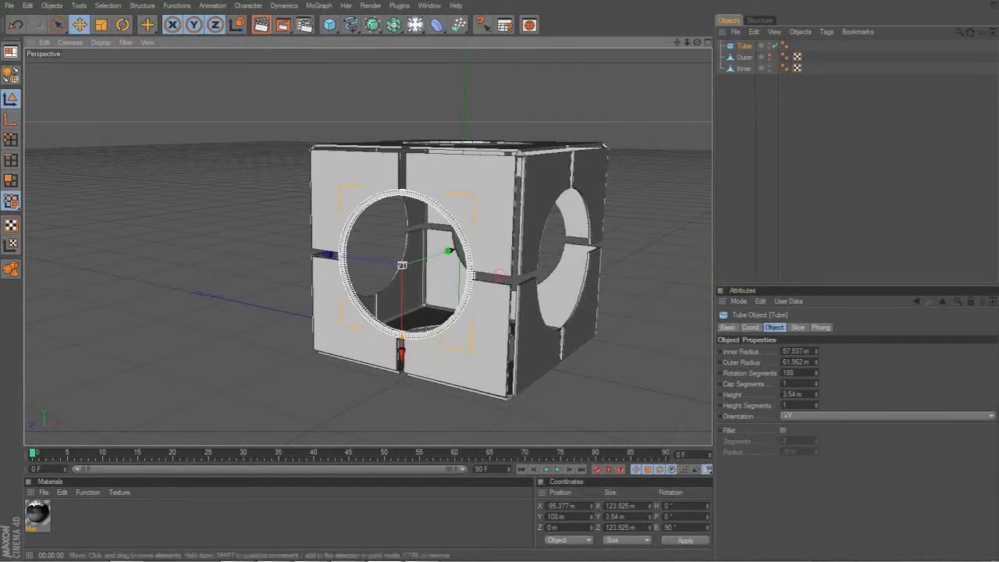
{"action": "left_click", "coordinate": [736, 275]}
{"action": "left_click", "coordinate": [743, 46]}
{"action": "key", "text": "c"}
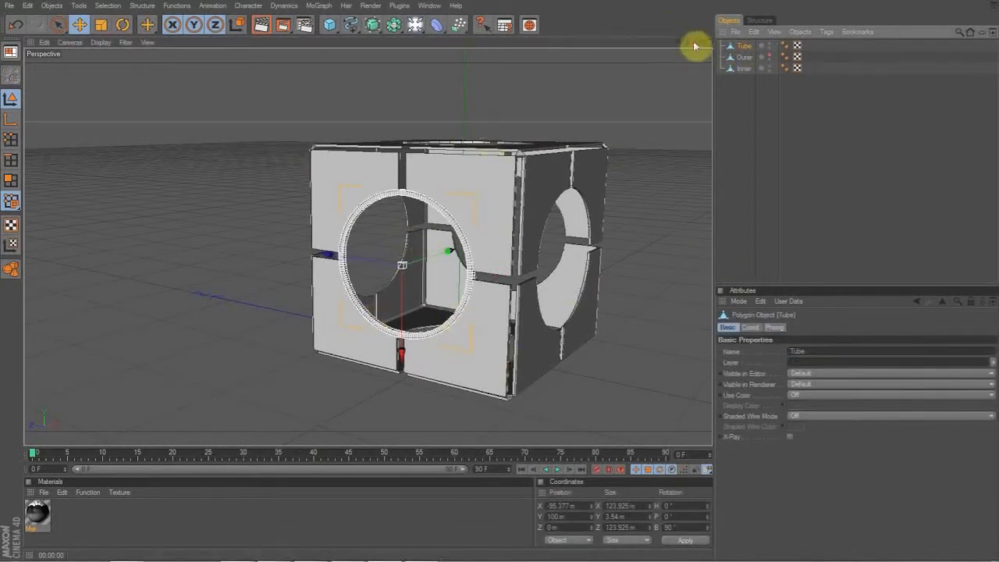
Move only the tube's axis inward from the face to about X -0.3 m, near the centre of the cube.
{"action": "left_click_drag", "start_coordinate": [697, 43], "coordinate": [691, 86]}
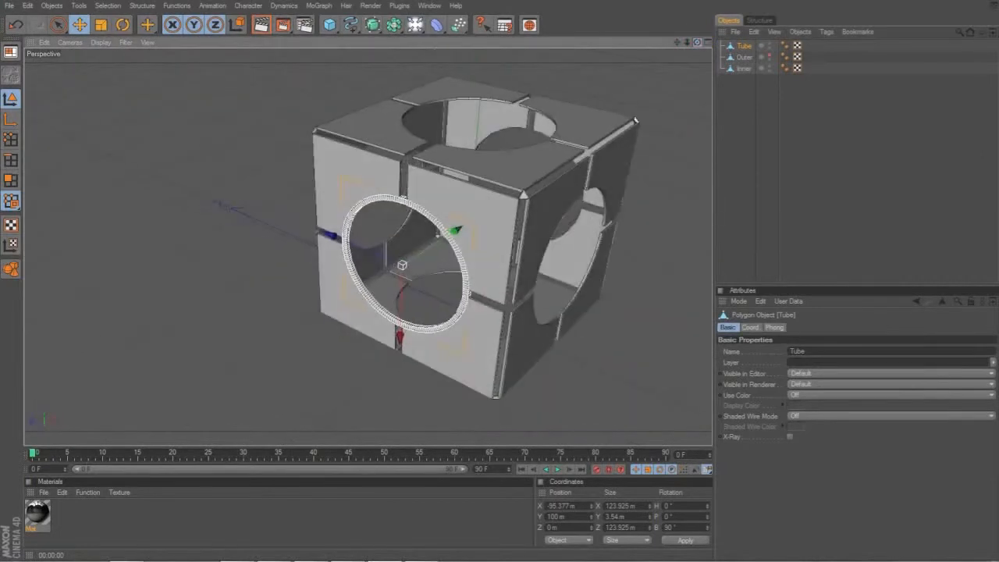
{"action": "left_click", "coordinate": [10, 119]}
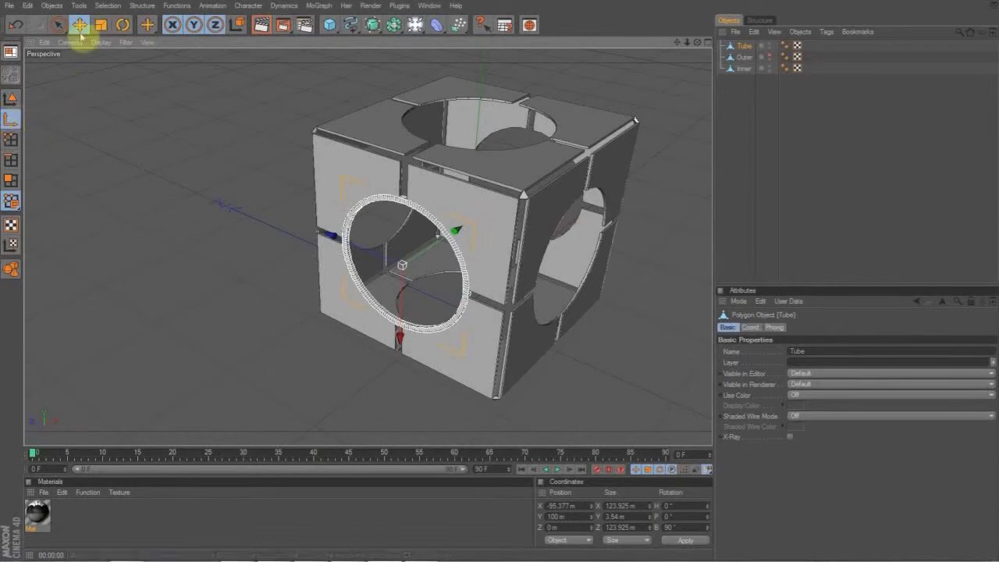
{"action": "left_click_drag", "start_coordinate": [431, 259], "coordinate": [444, 250]}
{"action": "left_click", "coordinate": [708, 42]}
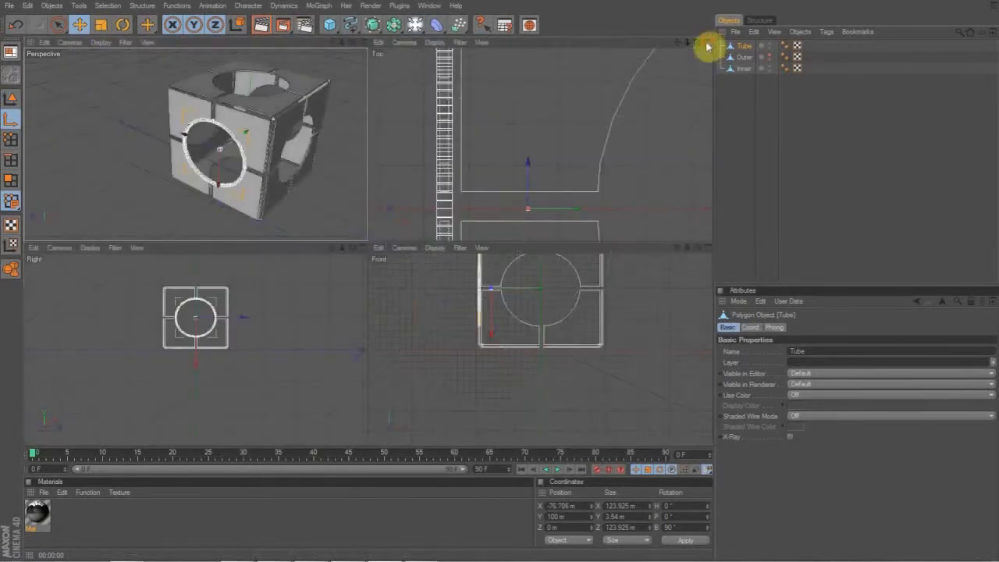
{"action": "scroll", "coordinate": [553, 201], "scroll_direction": "down", "scroll_amount": 5}
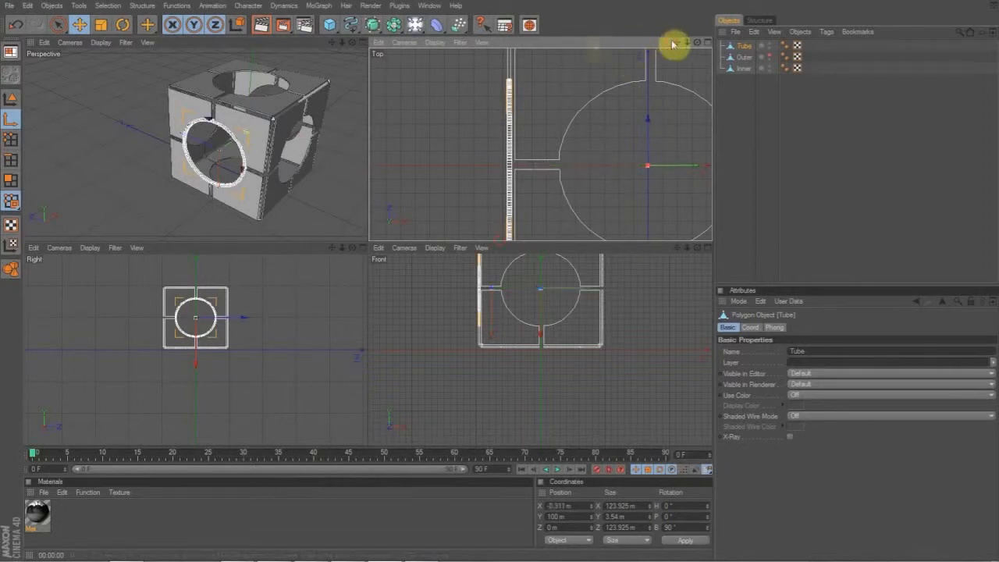
Zoom in on the tube's axis in the top view and align it exactly at X 0 m.
{"action": "left_click_drag", "start_coordinate": [677, 43], "coordinate": [540, 33]}
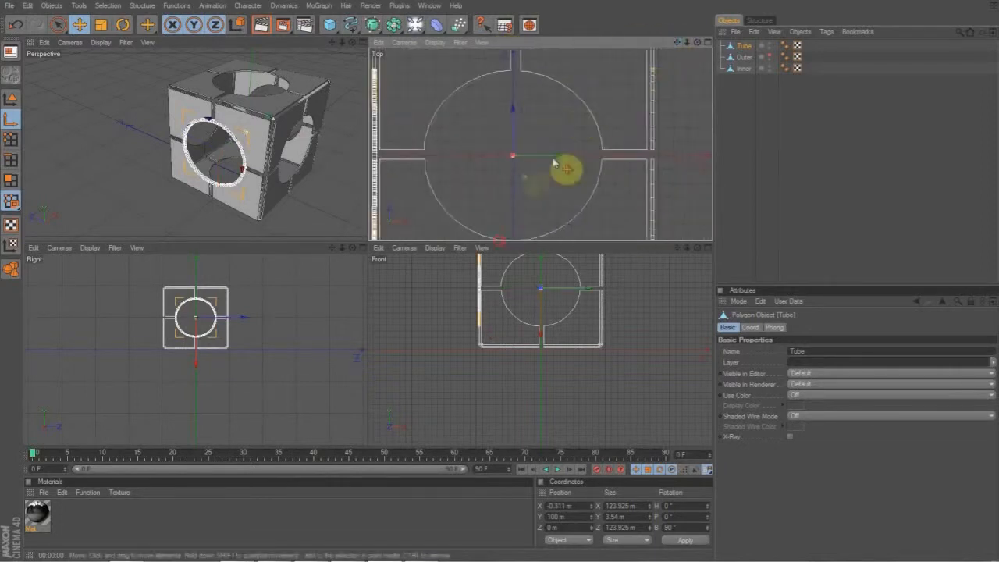
{"action": "scroll", "coordinate": [525, 163], "scroll_direction": "up", "scroll_amount": 6}
{"action": "left_click_drag", "start_coordinate": [677, 42], "coordinate": [671, 48]}
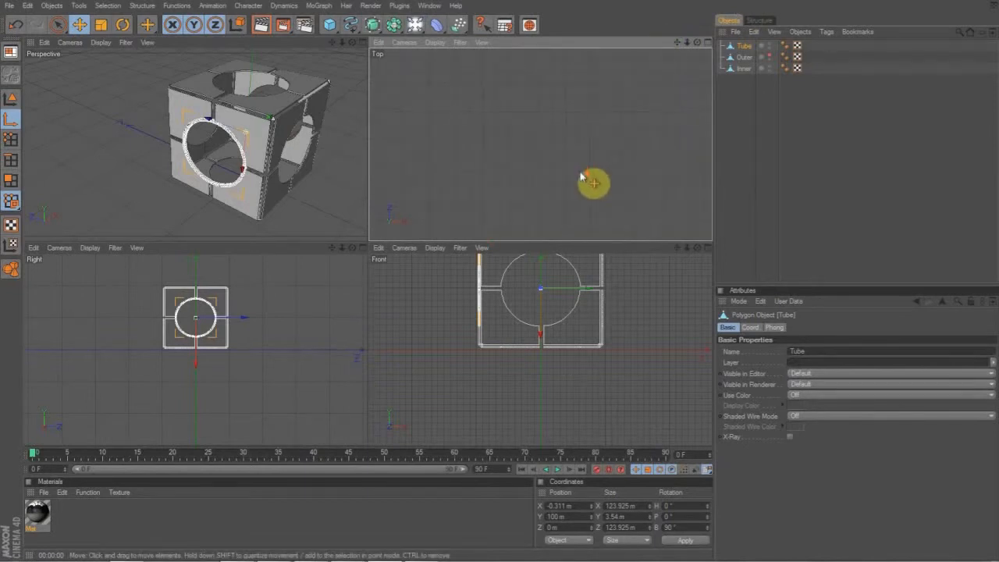
{"action": "scroll", "coordinate": [580, 173], "scroll_direction": "down", "scroll_amount": 1}
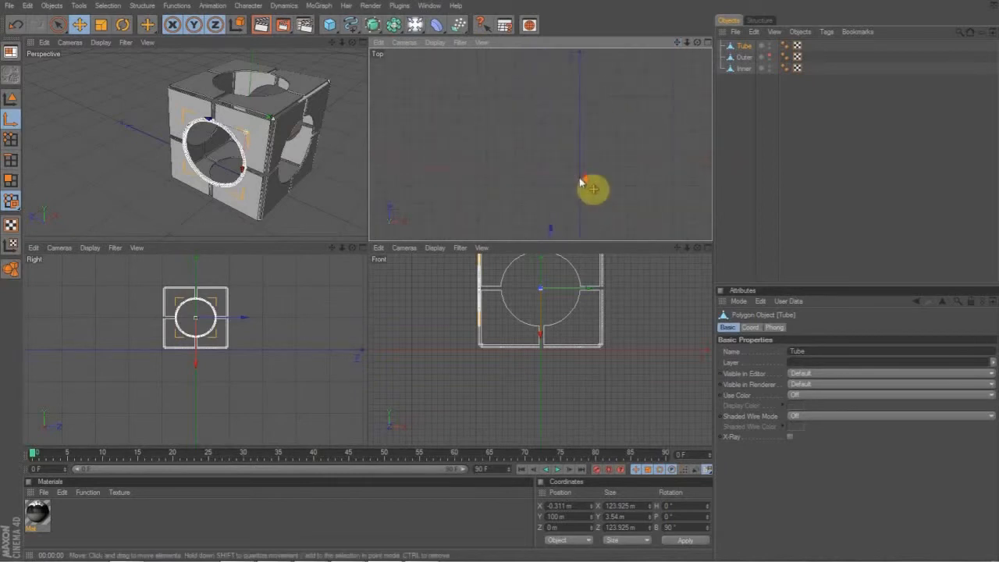
{"action": "left_click_drag", "start_coordinate": [677, 42], "coordinate": [593, 181]}
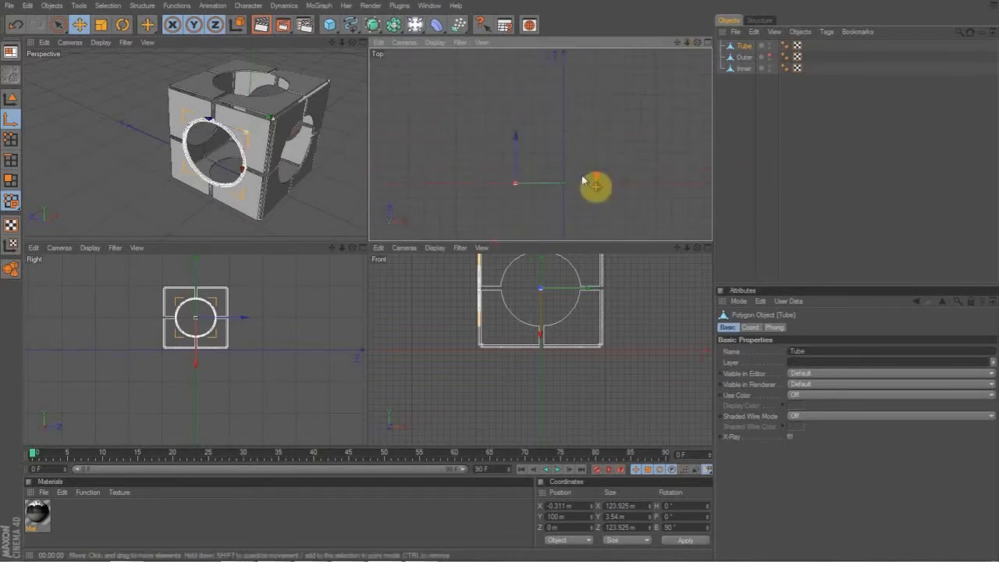
{"action": "middle_click_drag", "start_coordinate": [582, 181], "coordinate": [515, 236], "text": "alt"}
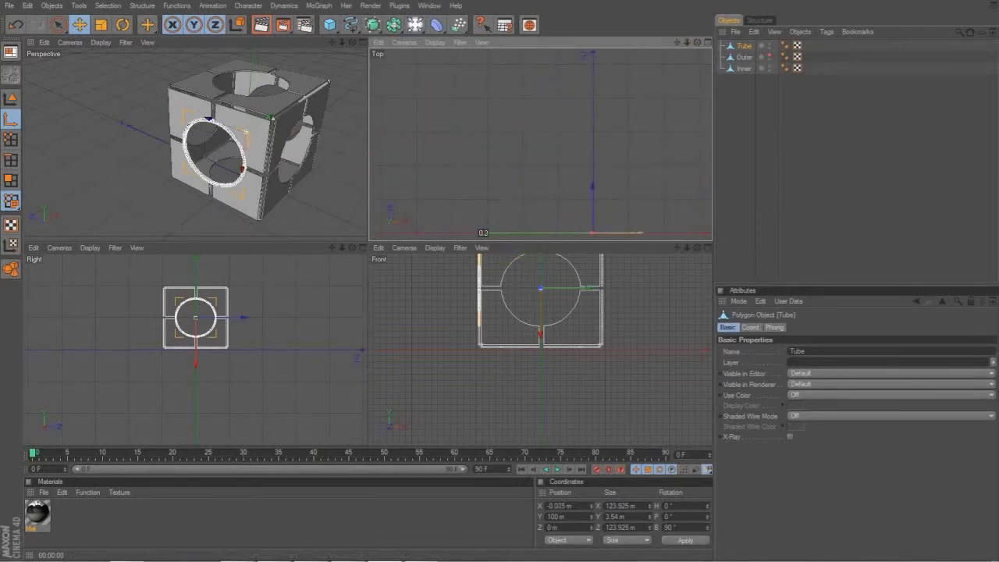
{"action": "left_click_drag", "start_coordinate": [515, 236], "coordinate": [515, 237]}
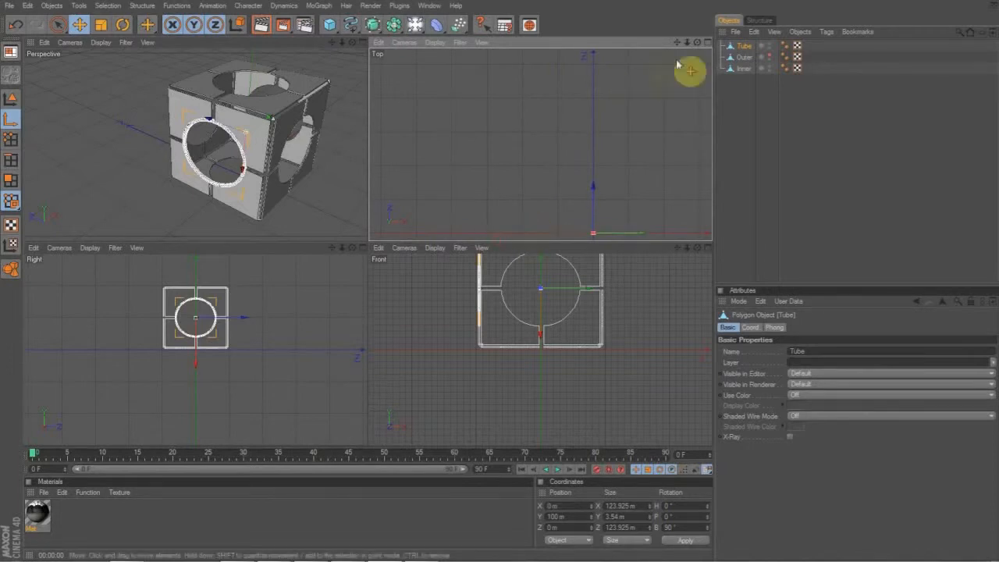
{"action": "left_click_drag", "start_coordinate": [677, 42], "coordinate": [674, 73]}
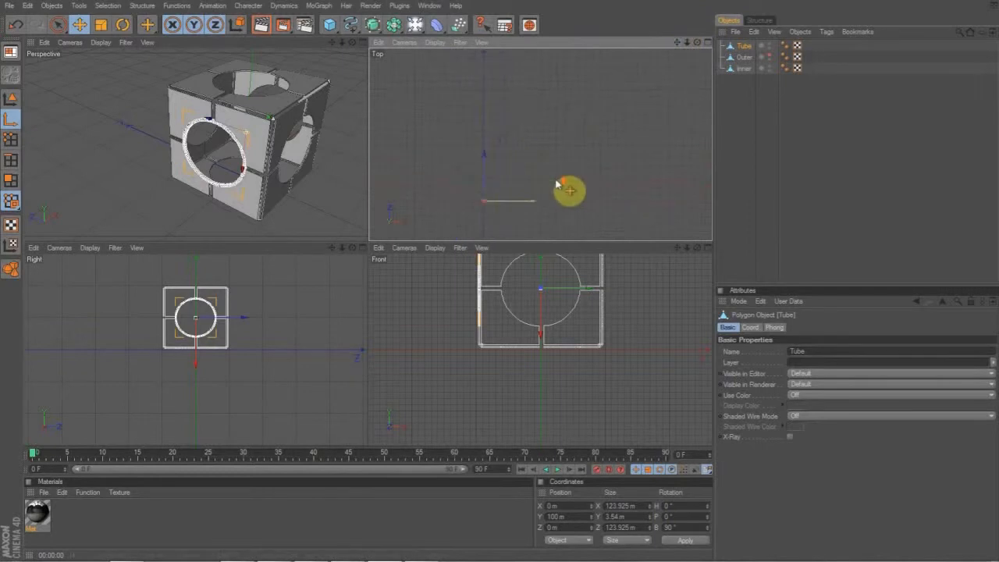
{"action": "scroll", "coordinate": [559, 186], "scroll_direction": "up", "scroll_amount": 6}
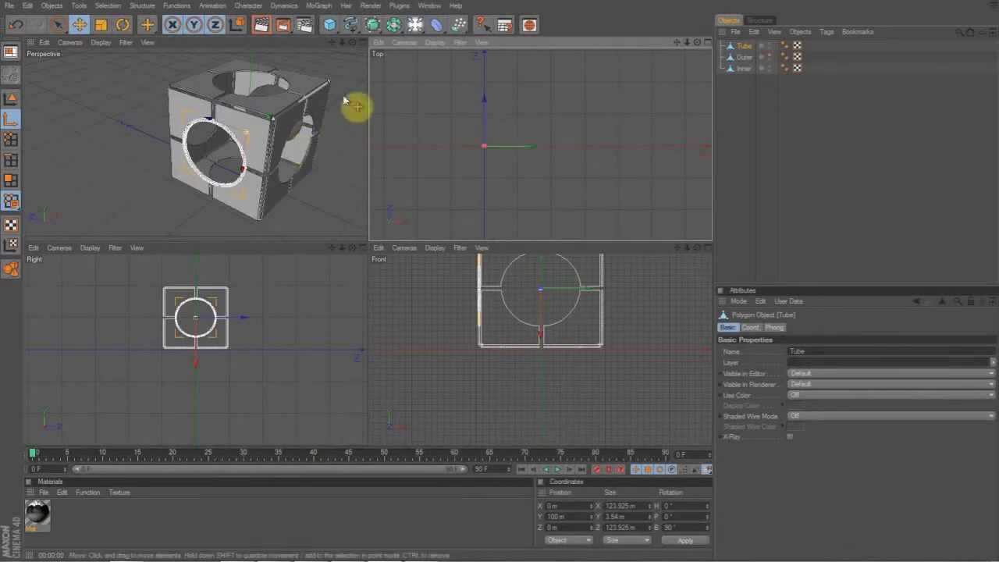
Maximize the perspective view, move the tube below Inner in the object list and duplicate it there.
{"action": "left_click", "coordinate": [363, 42]}
{"action": "left_click_drag", "start_coordinate": [747, 47], "coordinate": [742, 93]}
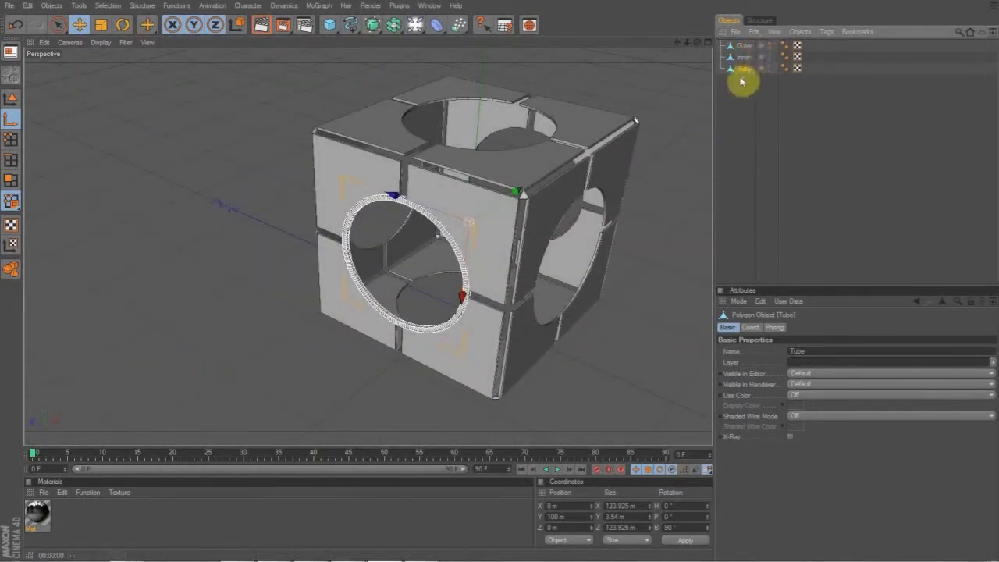
{"action": "left_click_drag", "start_coordinate": [744, 75], "coordinate": [746, 86], "text": "ctrl"}
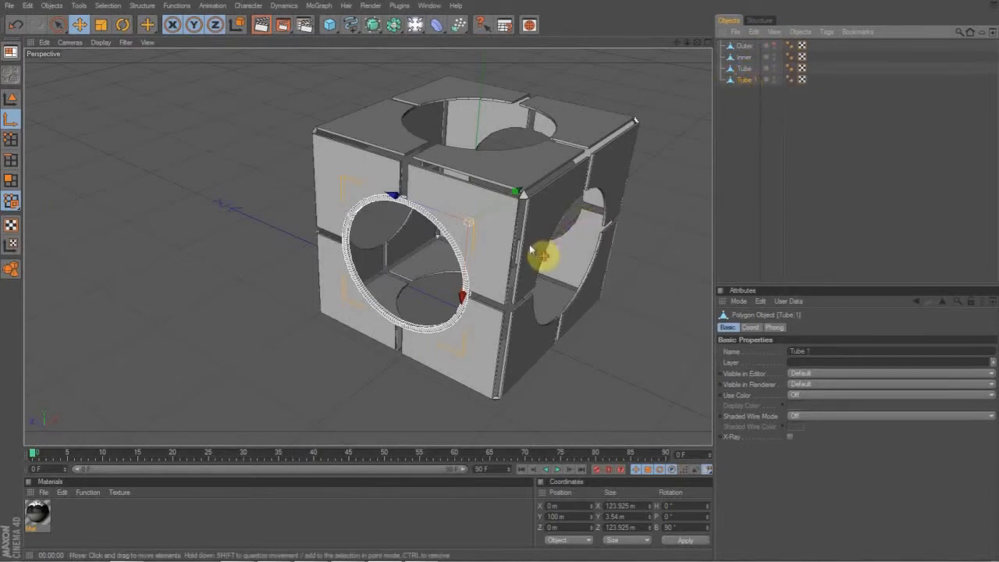
{"action": "key", "text": "r"}
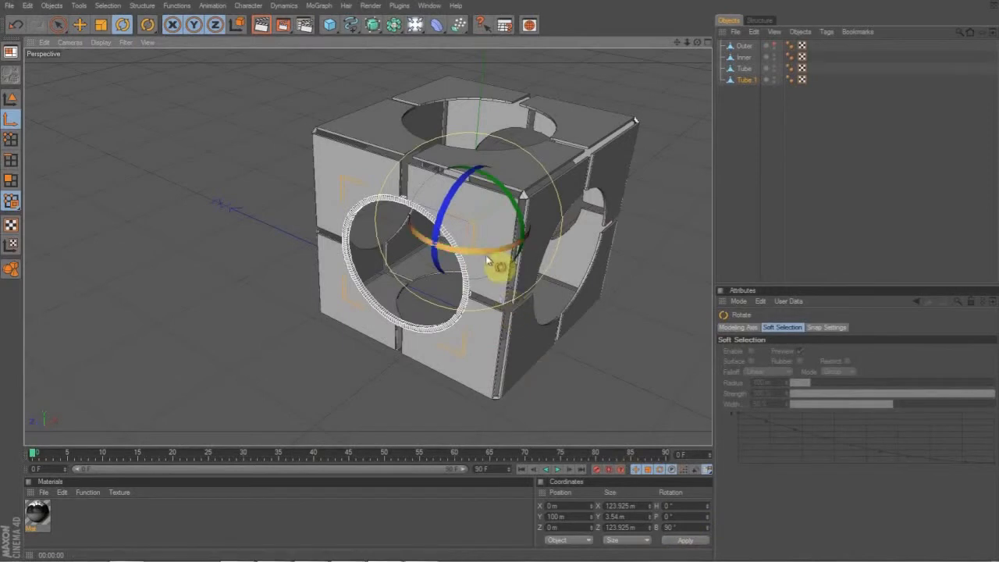
{"action": "left_click_drag", "start_coordinate": [487, 258], "coordinate": [510, 263]}
{"action": "left_click_drag", "start_coordinate": [693, 506], "coordinate": [459, 485]}
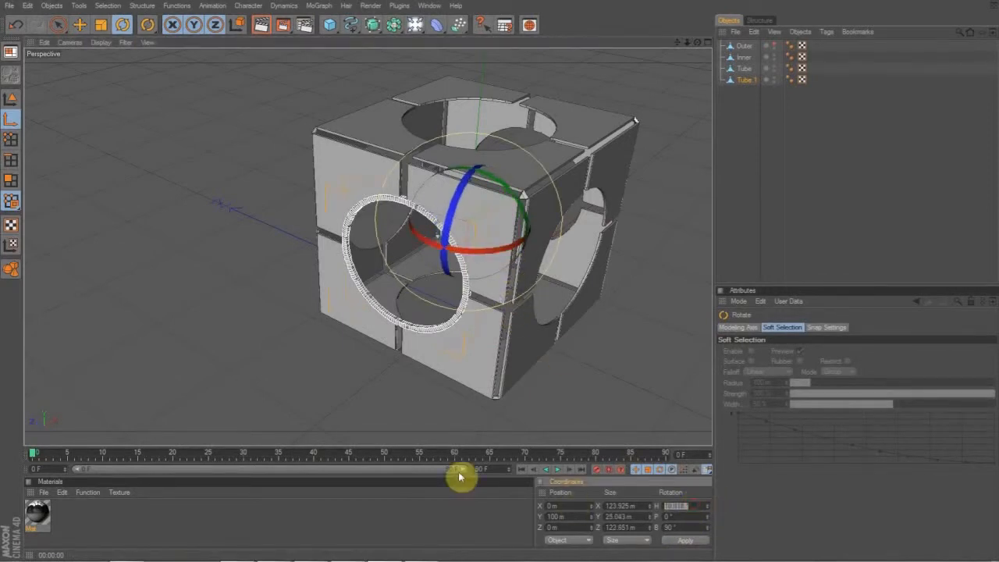
{"action": "key", "text": "ctrl+z"}
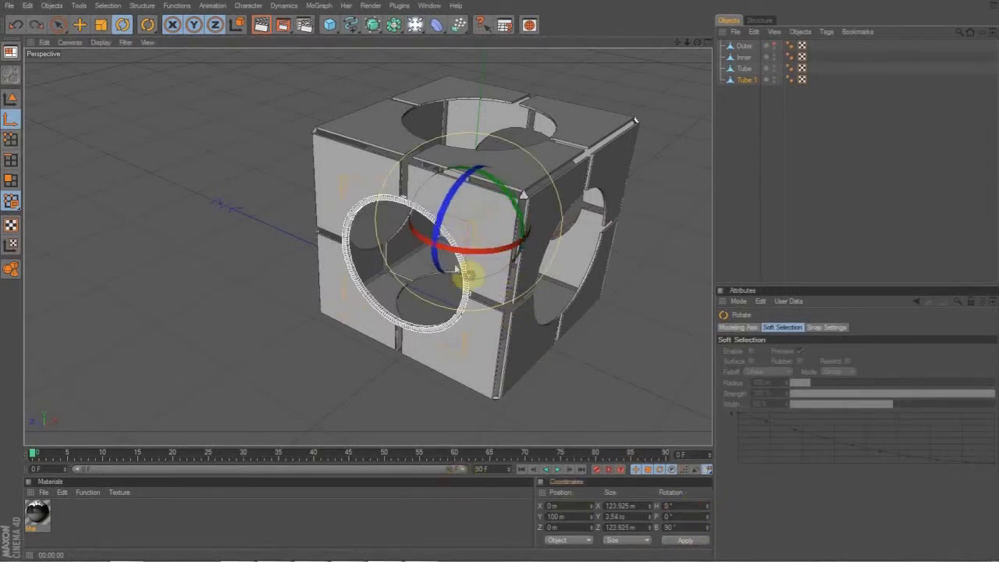
Switch back from axis to model editing and rotate the duplicated tube to a heading of 90°.
{"action": "left_click", "coordinate": [11, 100]}
{"action": "left_click_drag", "start_coordinate": [479, 257], "coordinate": [531, 303]}
{"action": "left_click", "coordinate": [682, 506]}
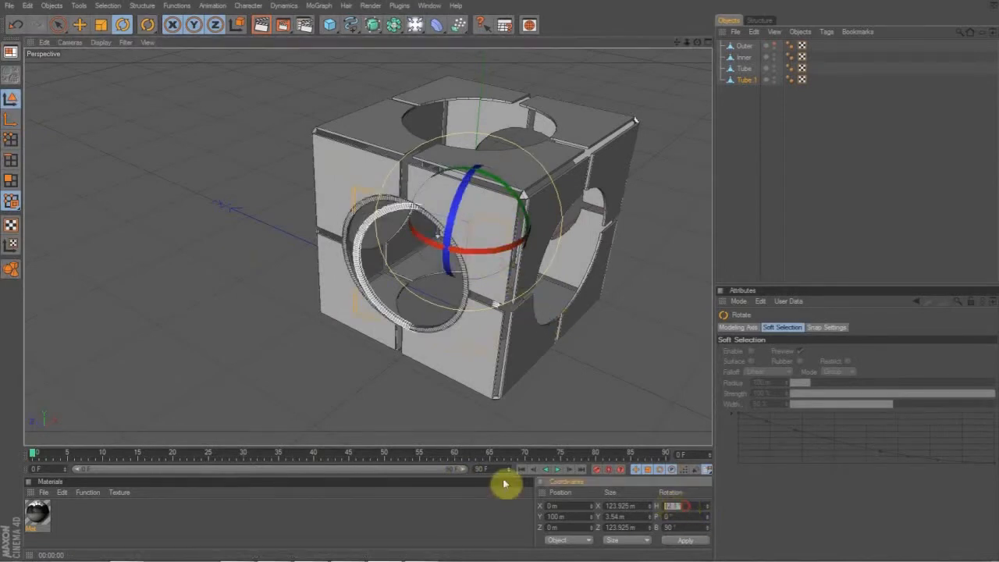
{"action": "type", "text": "90"}
{"action": "key", "text": "Return"}
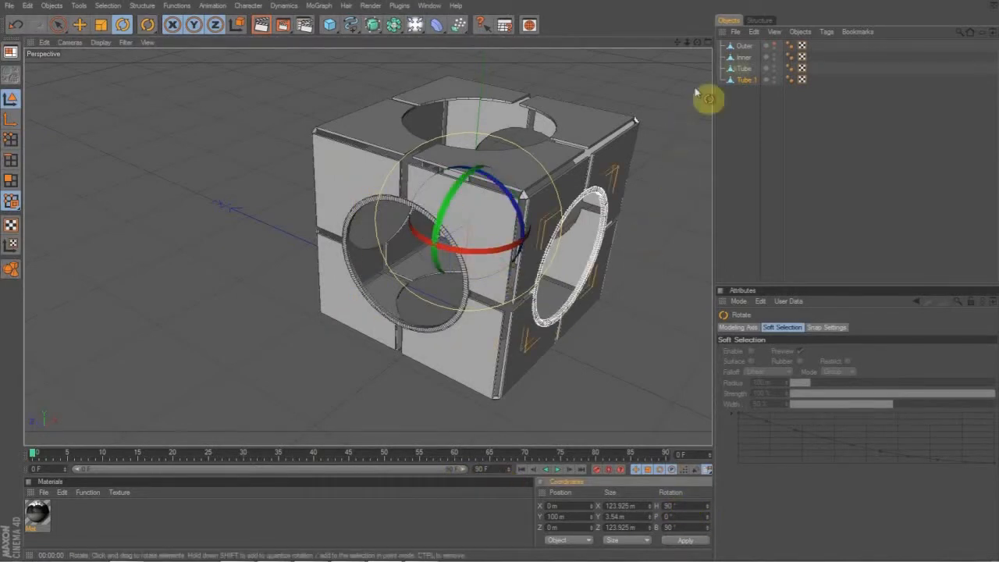
Duplicate Tube.1 and set the copy's heading to 180° to place a ring on the opposite side face.
{"action": "left_click_drag", "start_coordinate": [746, 81], "coordinate": [736, 130], "text": "ctrl"}
{"action": "left_click", "coordinate": [673, 506]}
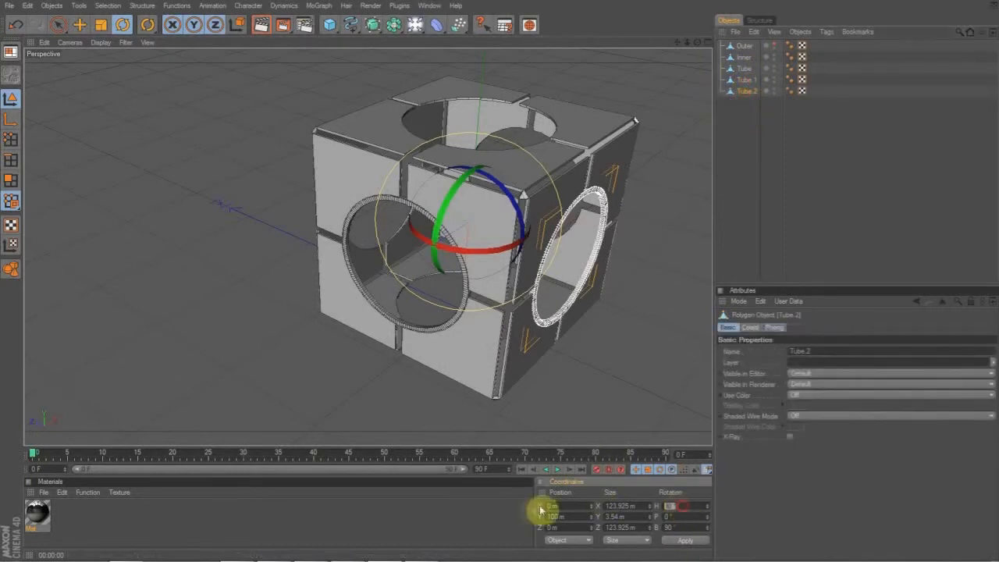
{"action": "type", "text": "180"}
{"action": "key", "text": "Return"}
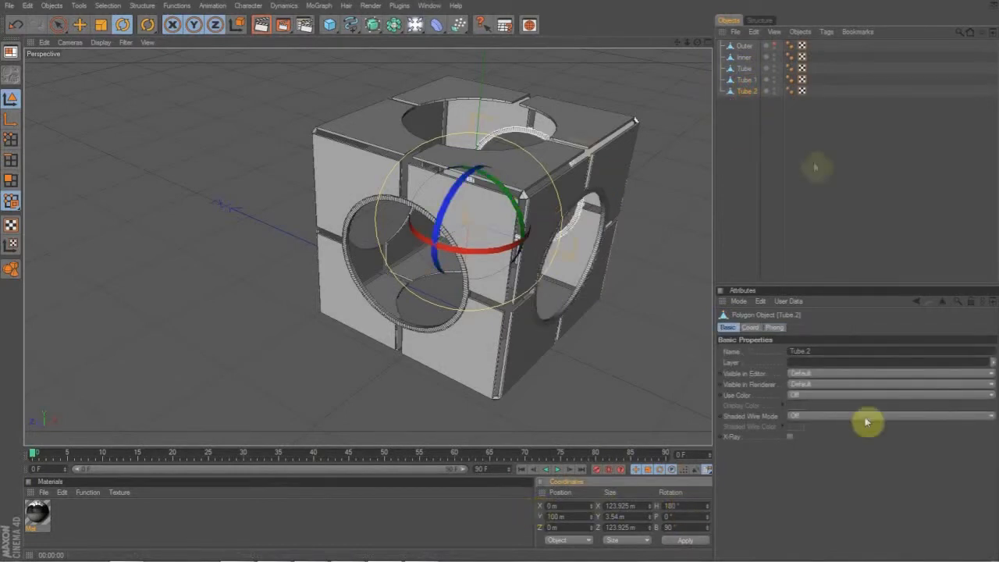
Duplicate Tube.2 and set the copy's heading to 270° to place a ring on the remaining side face.
{"action": "mouse_move", "coordinate": [748, 92]}
{"action": "left_mouse_down", "text": "ctrl"}
{"action": "mouse_move", "coordinate": [752, 127]}
{"action": "mouse_move", "coordinate": [741, 105]}
{"action": "left_mouse_up", "text": "ctrl"}
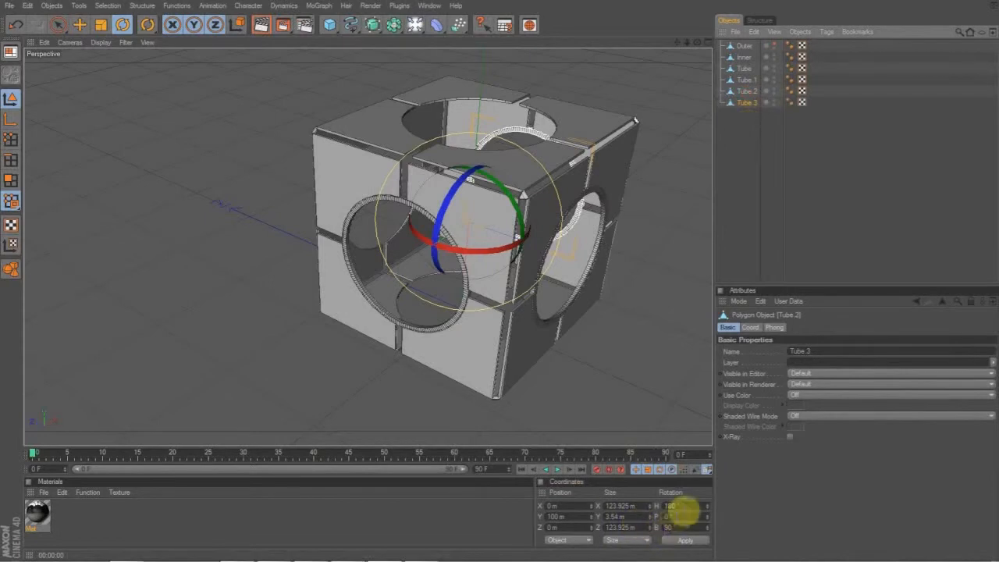
{"action": "left_click", "coordinate": [676, 507]}
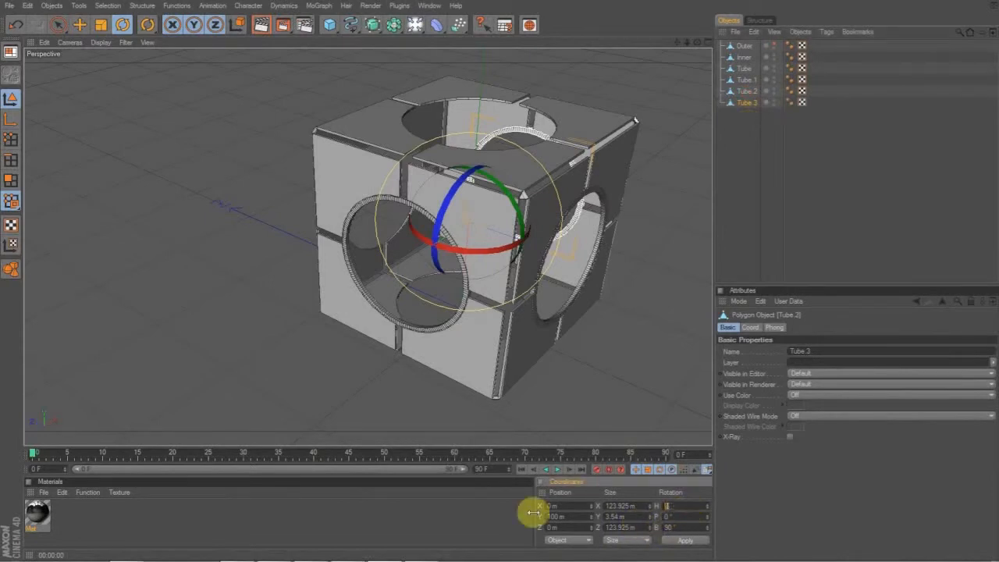
{"action": "type", "text": "270"}
{"action": "key", "text": "Return"}
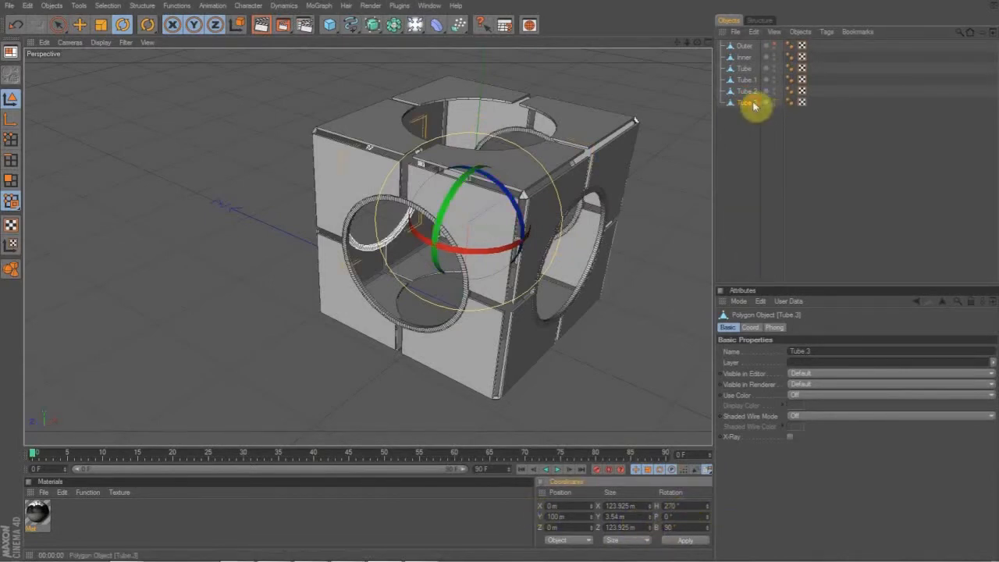
Duplicate Tube.3 and set the copy's bank rotation to 0° to place a ring on the cube's bottom face.
{"action": "left_click_drag", "start_coordinate": [754, 106], "coordinate": [749, 117], "text": "ctrl"}
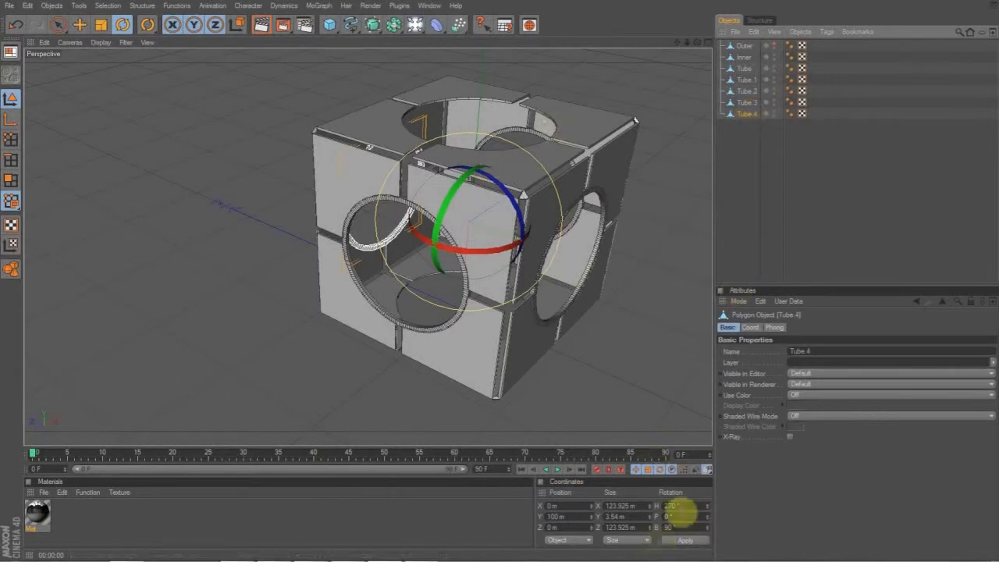
{"action": "left_click_drag", "start_coordinate": [689, 508], "coordinate": [540, 525]}
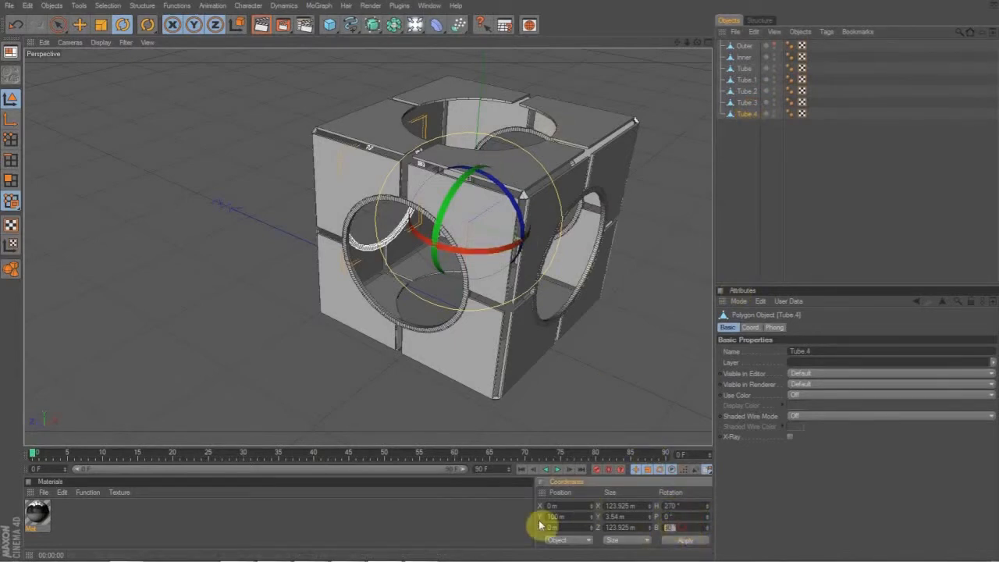
{"action": "type", "text": "0"}
{"action": "key", "text": "Return"}
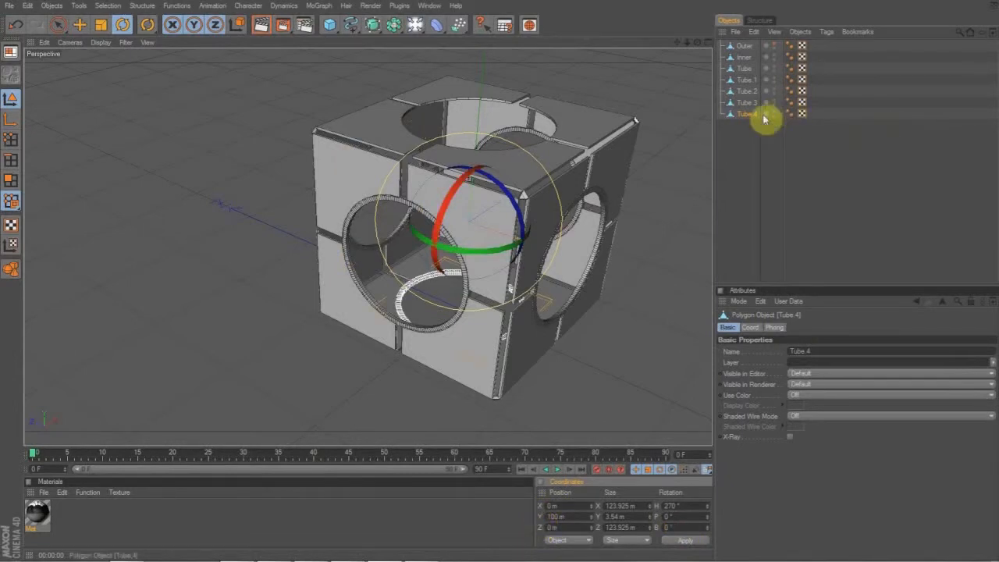
Duplicate Tube.4 and set the copy's bank rotation to 180° to place a ring on the cube's top face.
{"action": "left_click_drag", "start_coordinate": [754, 116], "coordinate": [741, 142], "text": "ctrl"}
{"action": "left_click_drag", "start_coordinate": [683, 528], "coordinate": [560, 527]}
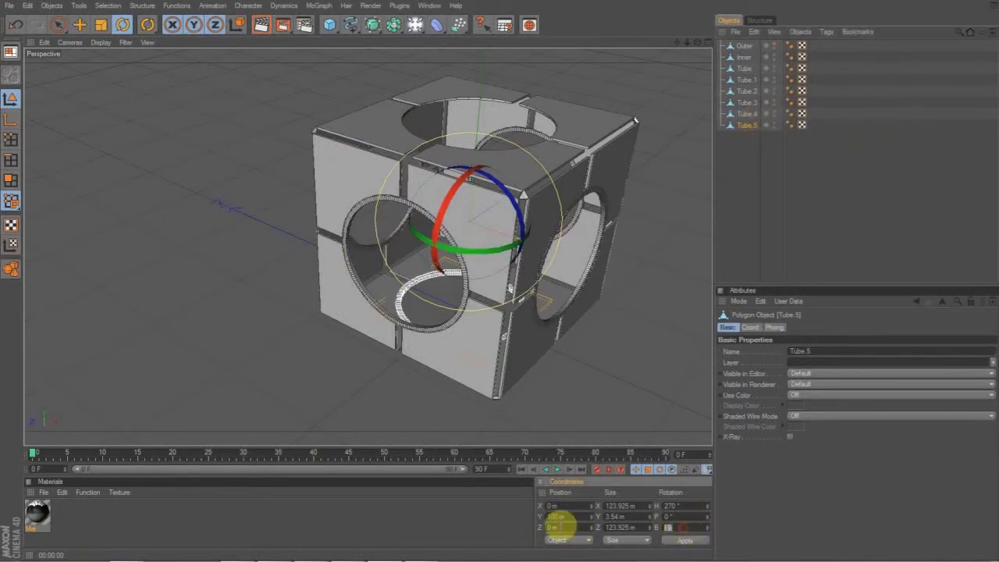
{"action": "type", "text": "180"}
{"action": "key", "text": "Return"}
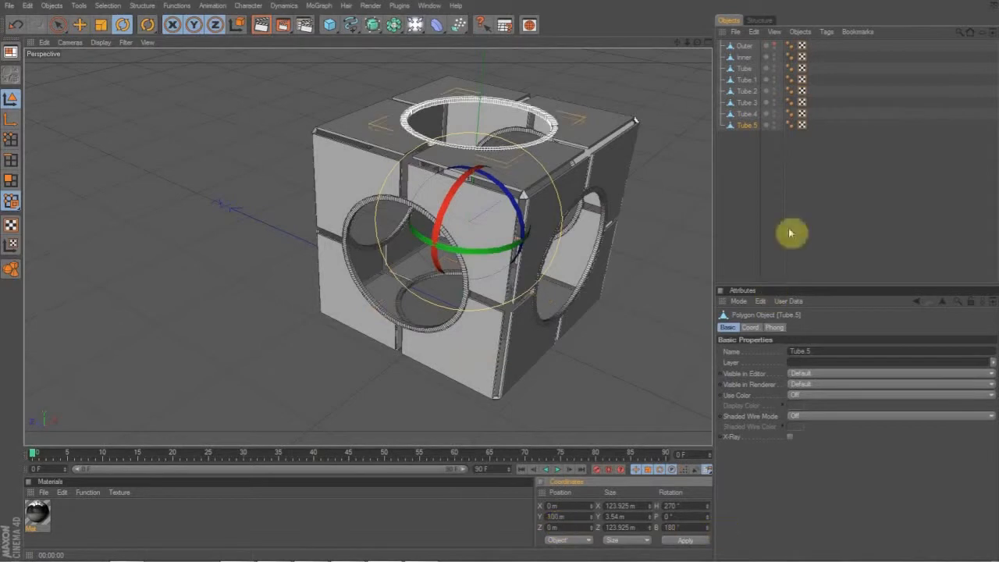
{"action": "left_click", "coordinate": [751, 211]}
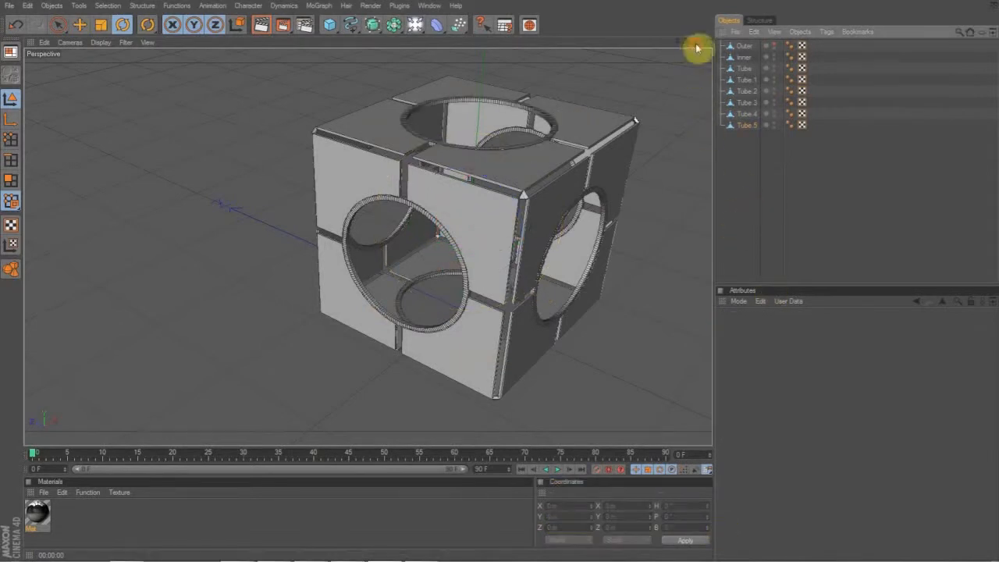
Render the perspective view from a lower angle to check the rings around the holes.
{"action": "left_click_drag", "start_coordinate": [697, 43], "coordinate": [768, 117]}
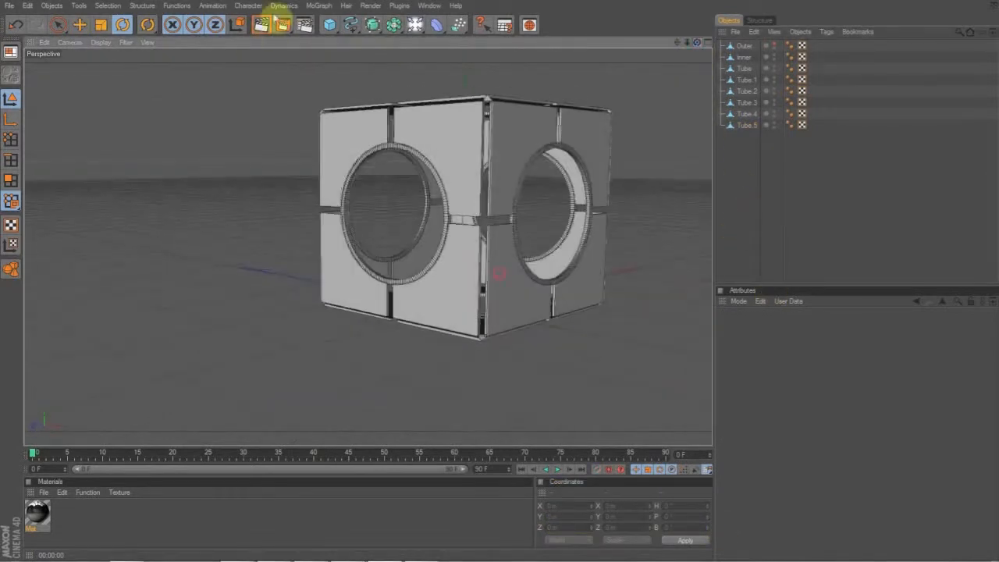
{"action": "left_click", "coordinate": [264, 25]}
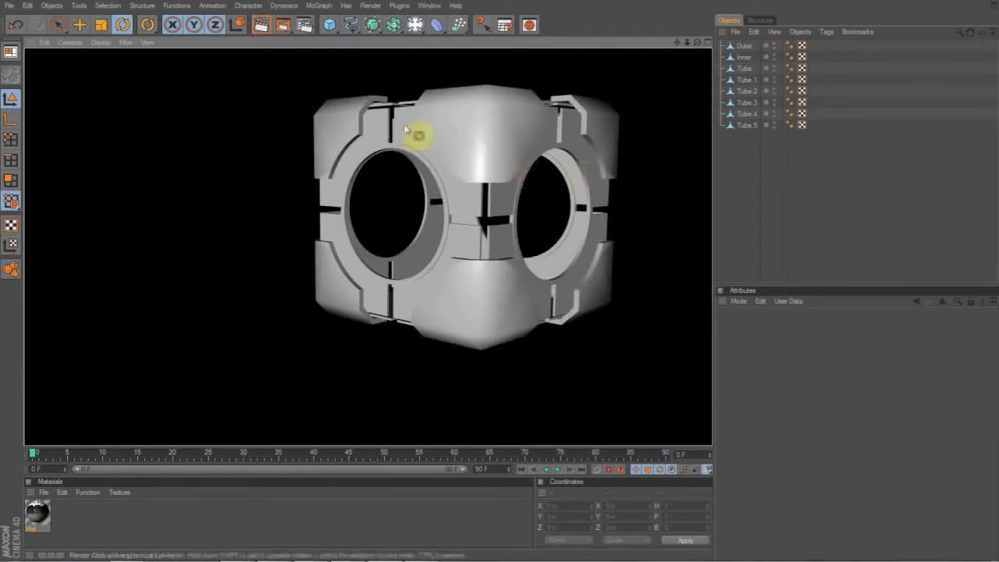
{"action": "left_click", "coordinate": [751, 195]}
{"action": "left_click", "coordinate": [537, 180]}
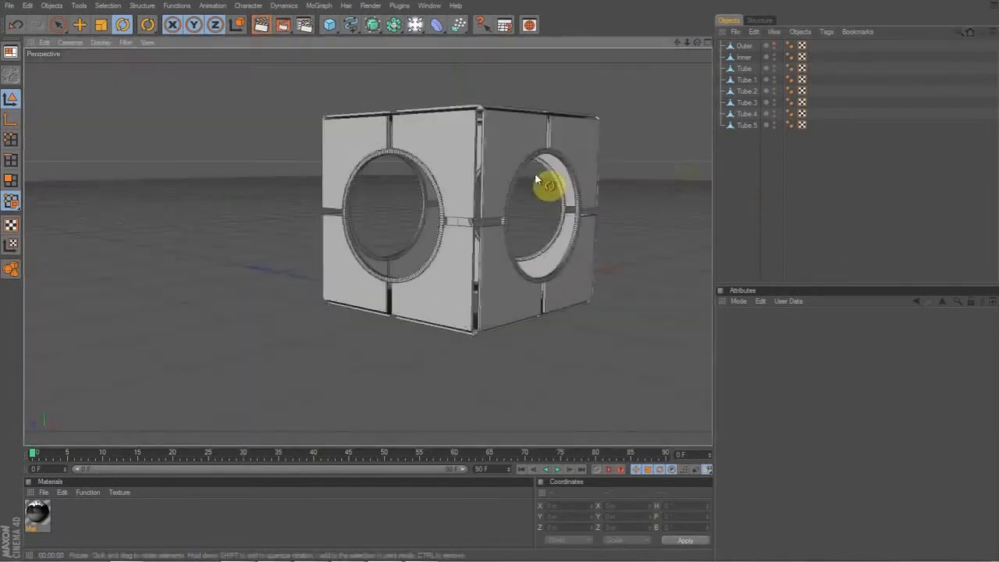
Merge all six tube rings into a single polygon object with Connect+Delete.
{"action": "left_click", "coordinate": [747, 127]}
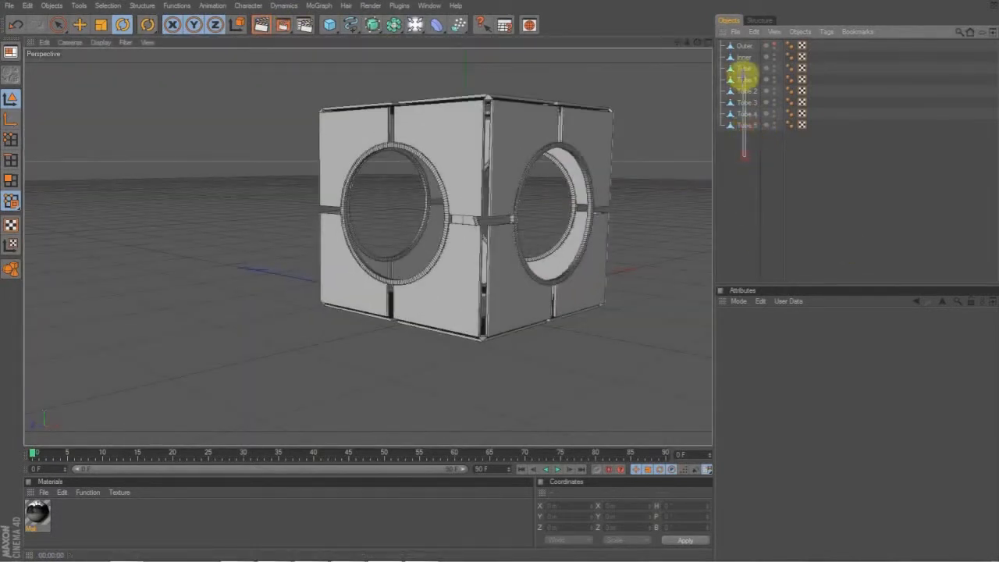
{"action": "left_click", "coordinate": [745, 69], "text": "shift"}
{"action": "right_click", "coordinate": [750, 91]}
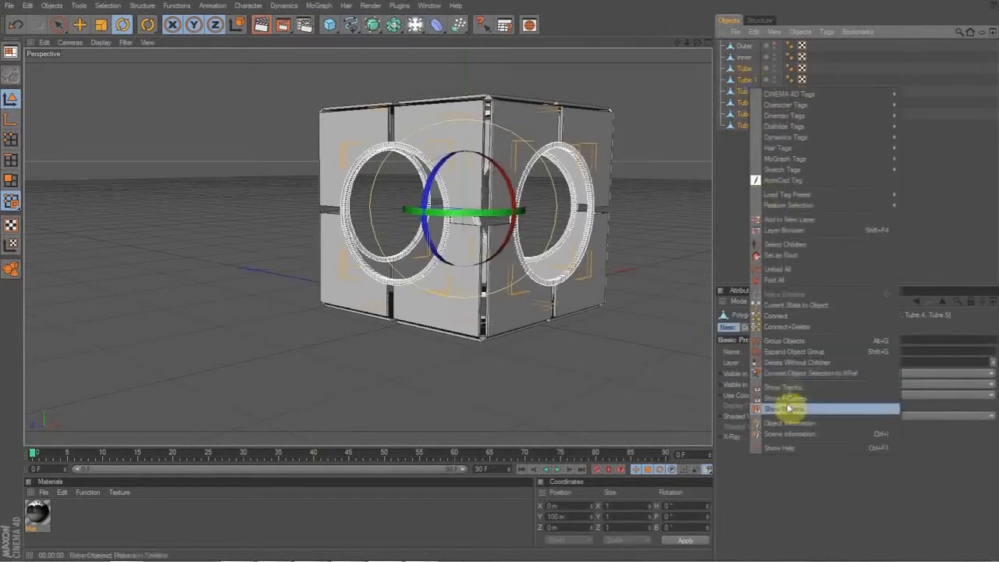
{"action": "left_click", "coordinate": [791, 328]}
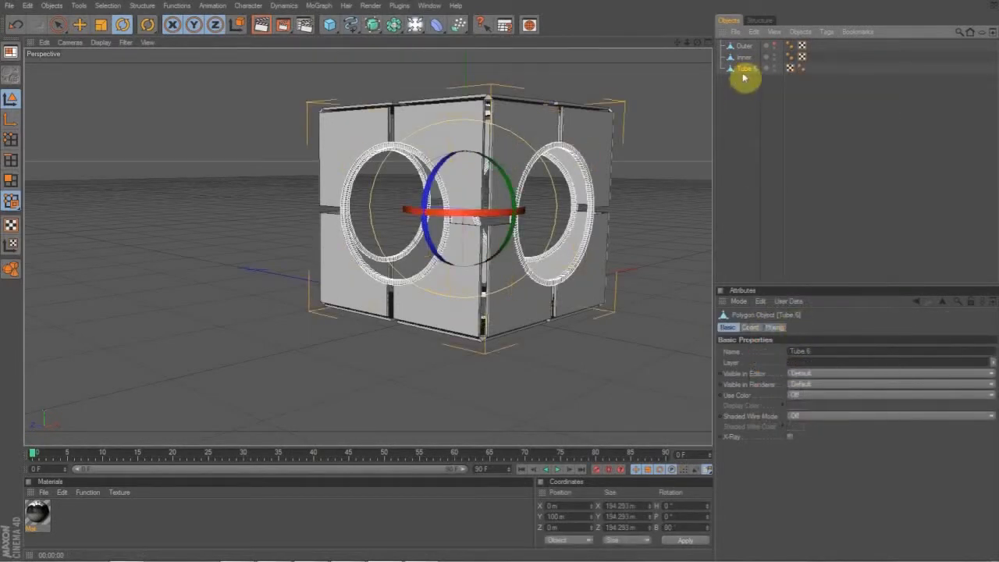
{"action": "left_click", "coordinate": [742, 161]}
Duplicate the merged ring object and scale the copy uniformly down to about 147 m, inside the cube.
{"action": "left_click_drag", "start_coordinate": [707, 44], "coordinate": [688, 37]}
{"action": "left_click", "coordinate": [745, 71]}
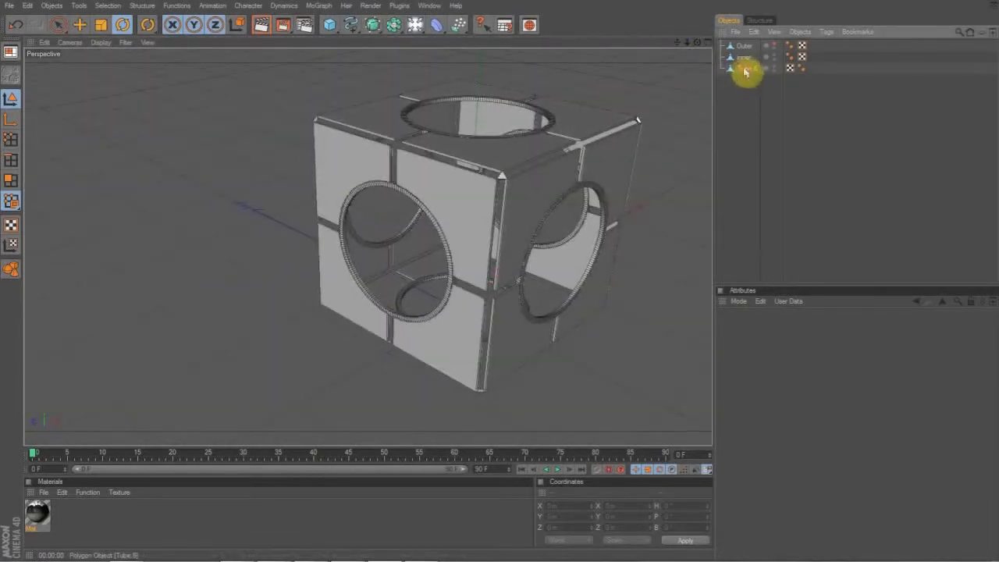
{"action": "left_click_drag", "start_coordinate": [745, 71], "coordinate": [743, 97], "text": "ctrl"}
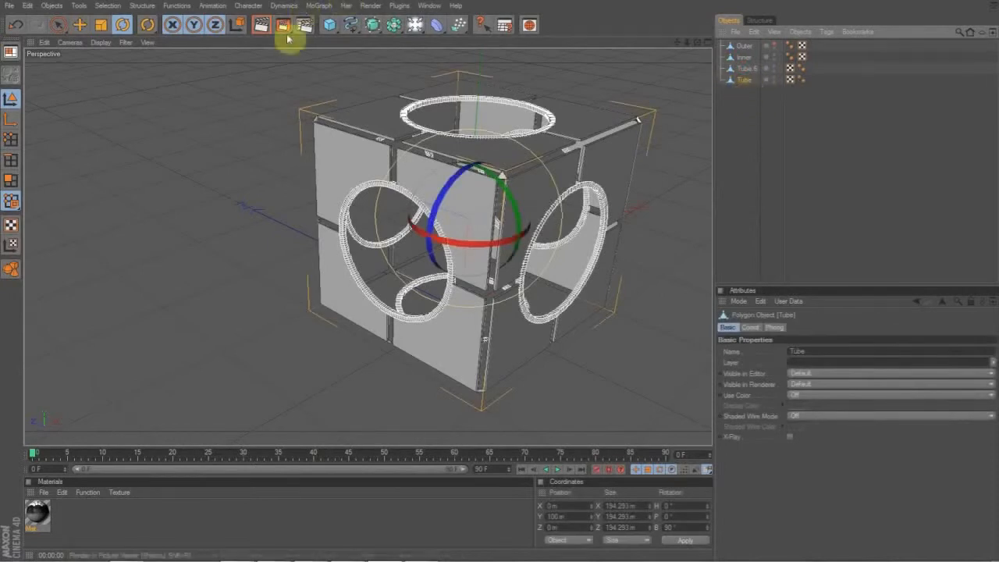
{"action": "left_click", "coordinate": [100, 24]}
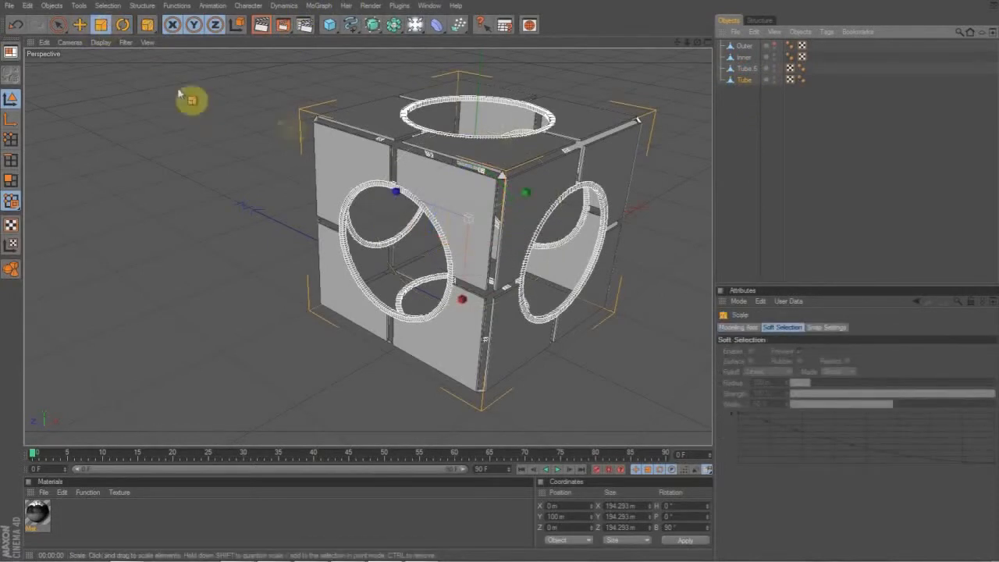
{"action": "left_click_drag", "start_coordinate": [178, 94], "coordinate": [142, 94]}
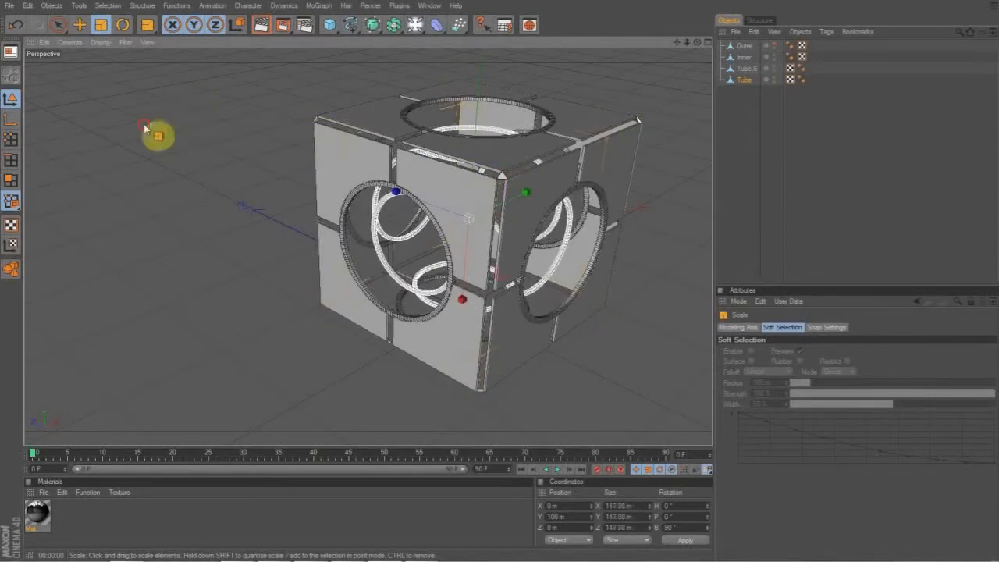
Rename the scaled-down ring object as Second.
{"action": "left_click", "coordinate": [745, 79]}
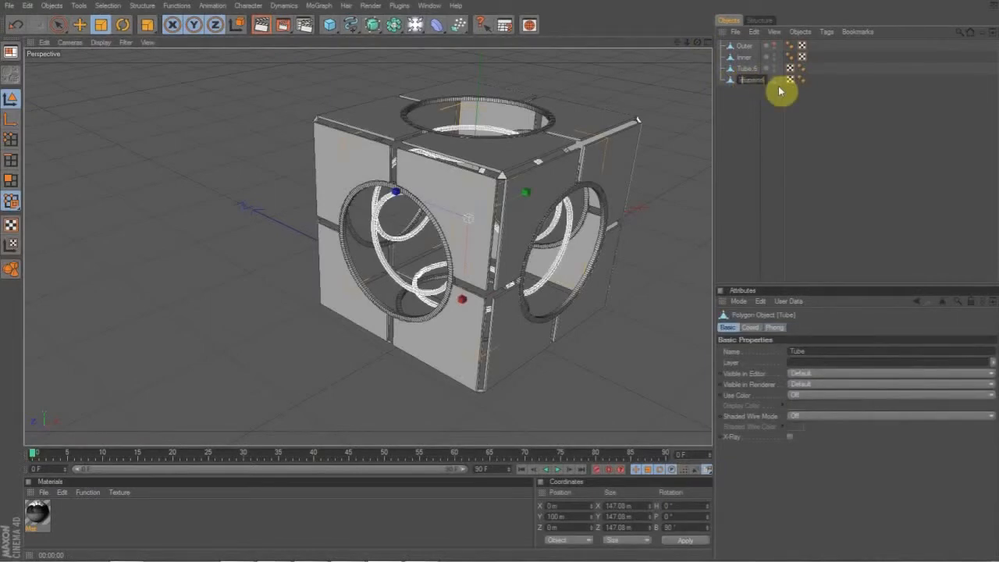
{"action": "left_click_drag", "start_coordinate": [741, 80], "coordinate": [898, 82]}
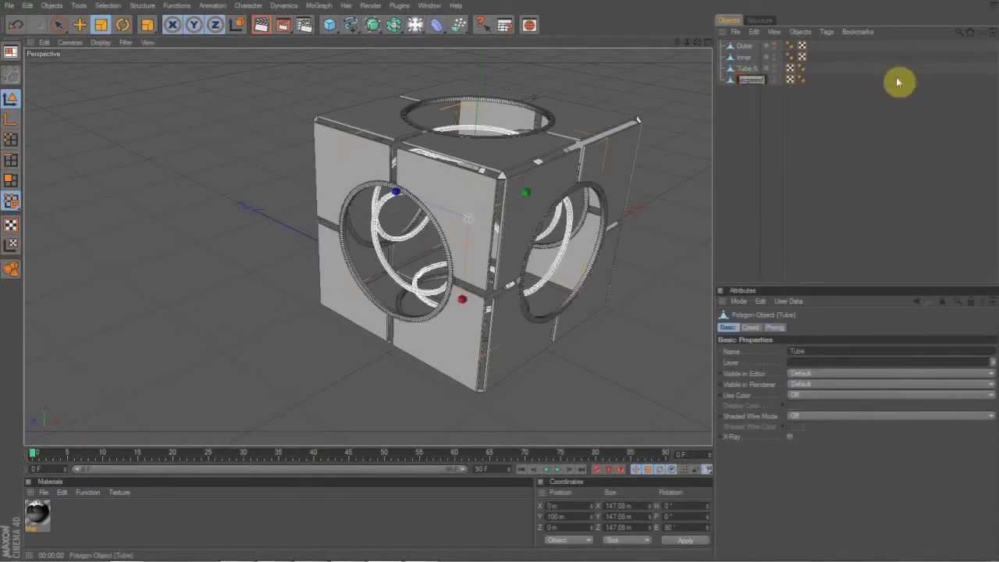
{"action": "type", "text": "Second"}
{"action": "key", "text": "Return"}
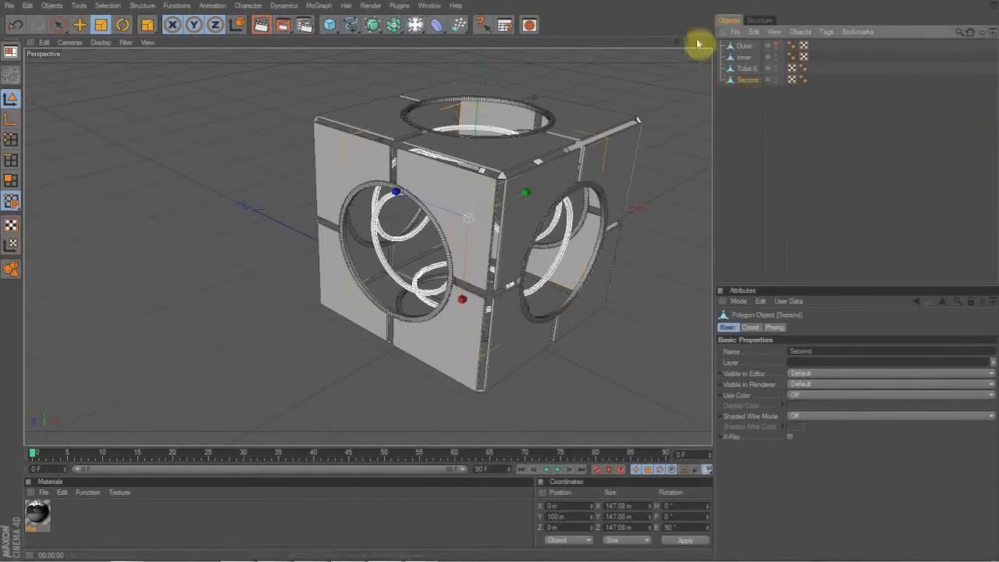
Show the Outer object in the editor view and inspect the inner rings through the holes from several angles.
{"action": "left_click_drag", "start_coordinate": [698, 43], "coordinate": [631, 56]}
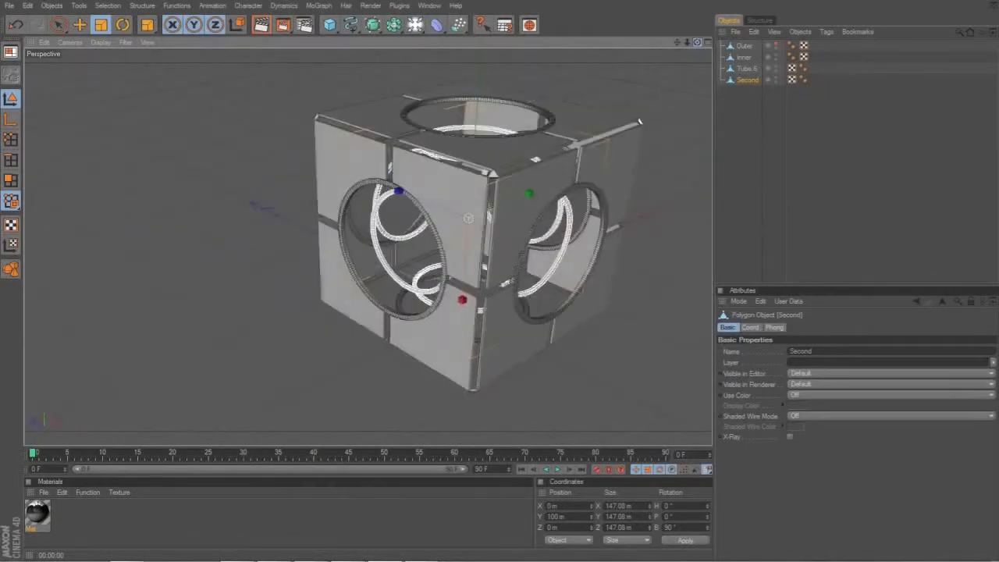
{"action": "left_click", "coordinate": [776, 48]}
{"action": "left_click_drag", "start_coordinate": [556, 158], "coordinate": [513, 152], "text": "alt"}
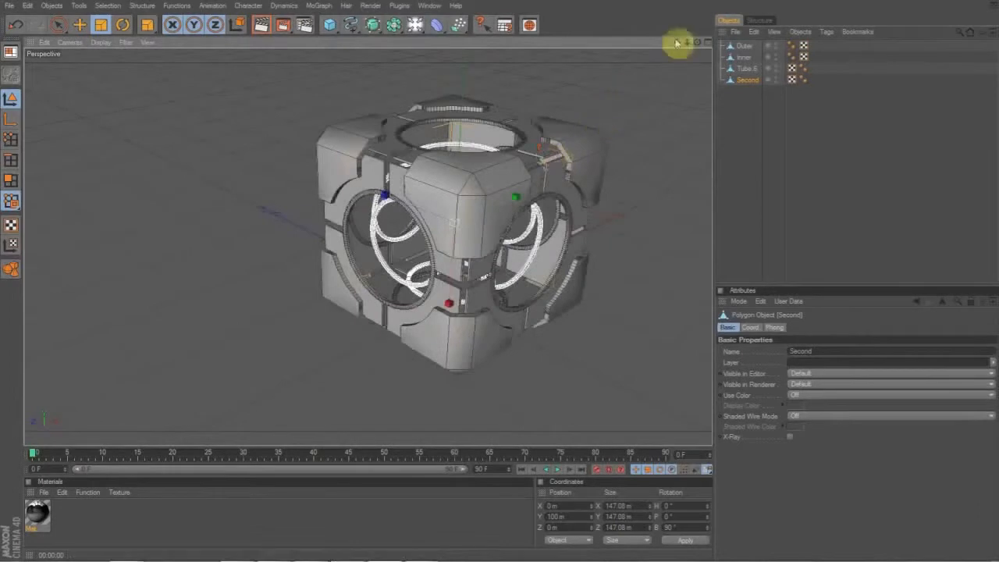
{"action": "left_click_drag", "start_coordinate": [698, 43], "coordinate": [684, 11]}
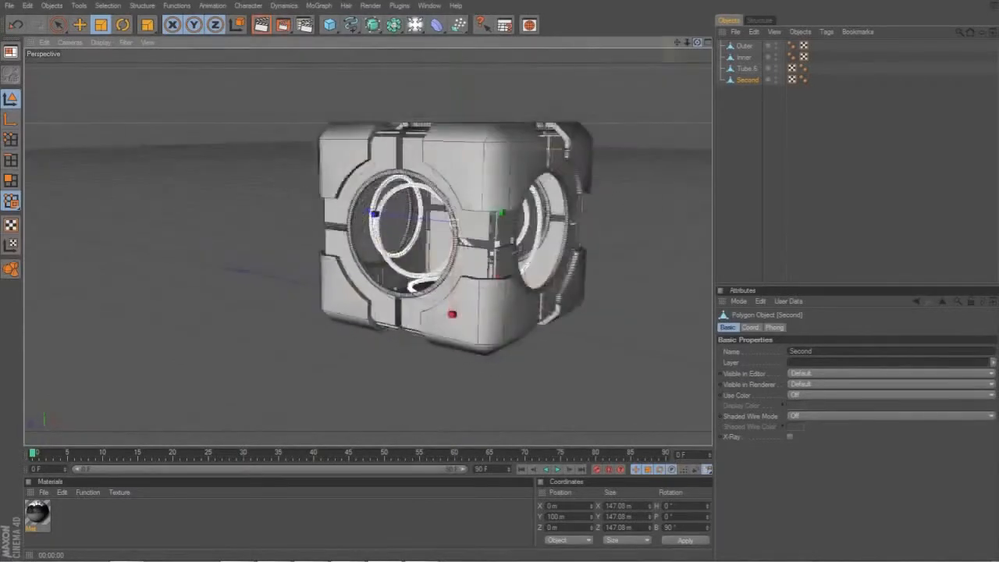
{"action": "scroll", "coordinate": [375, 247], "scroll_direction": "up", "scroll_amount": 2}
{"action": "scroll", "coordinate": [380, 248], "scroll_direction": "up", "scroll_amount": 2}
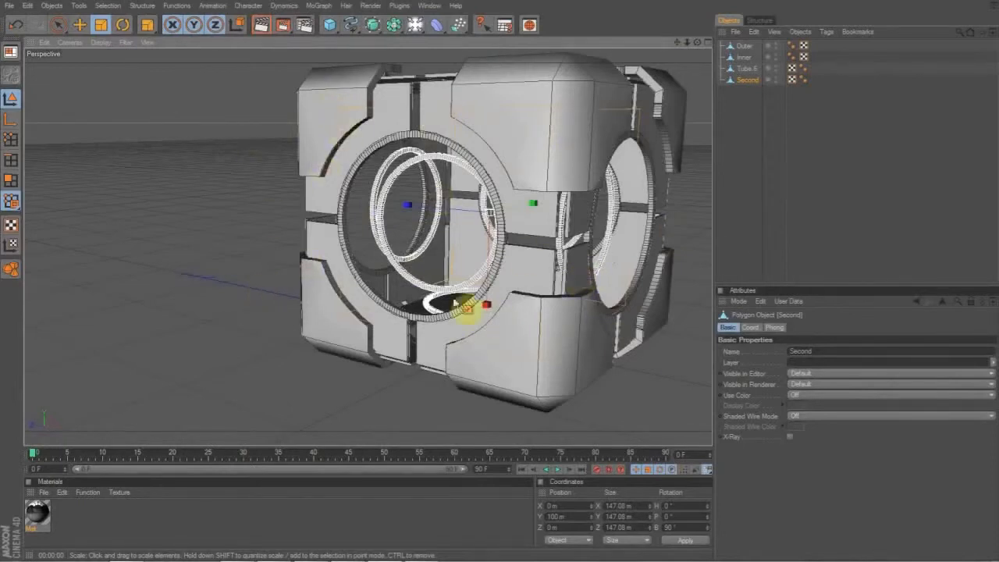
{"action": "mouse_move", "coordinate": [697, 42]}
{"action": "left_mouse_down"}
{"action": "mouse_move", "coordinate": [761, 25]}
{"action": "mouse_move", "coordinate": [715, 72]}
{"action": "mouse_move", "coordinate": [701, 41]}
{"action": "mouse_move", "coordinate": [697, 56]}
{"action": "left_mouse_up"}
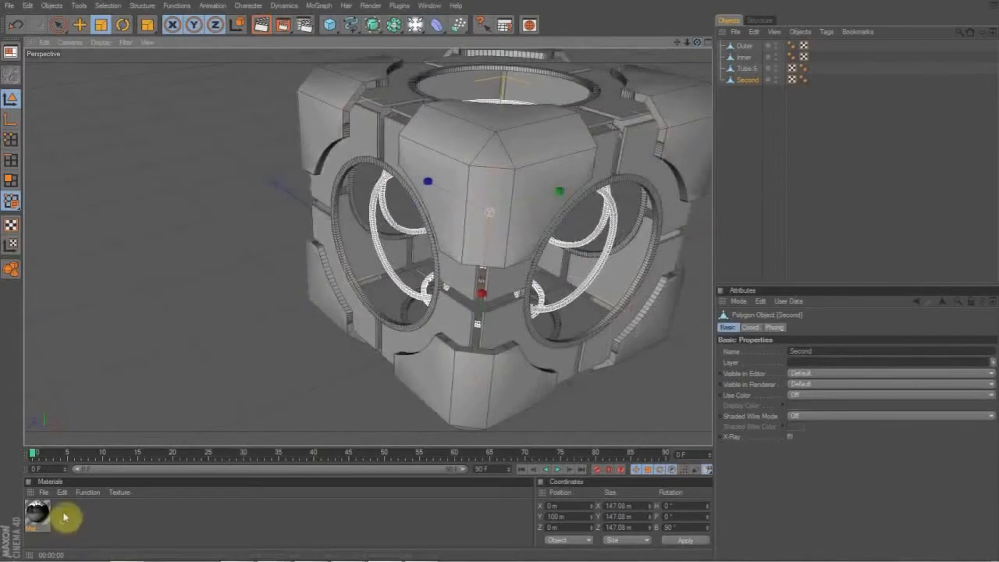
Create two new materials and set Mat.1's color to dark gray, RGB 43, 43, 43.
{"action": "double_click", "coordinate": [66, 517]}
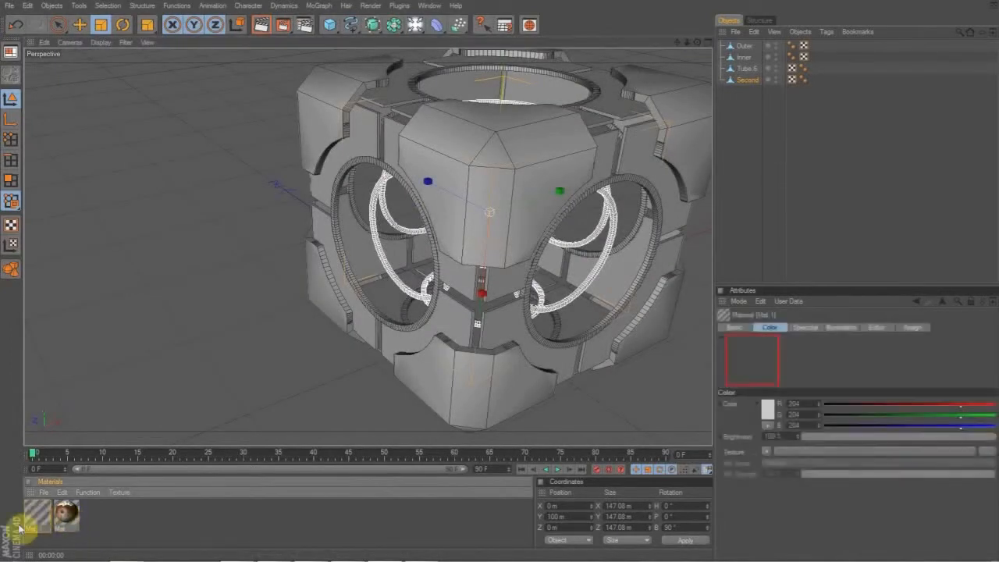
{"action": "double_click", "coordinate": [101, 515]}
{"action": "double_click", "coordinate": [67, 515]}
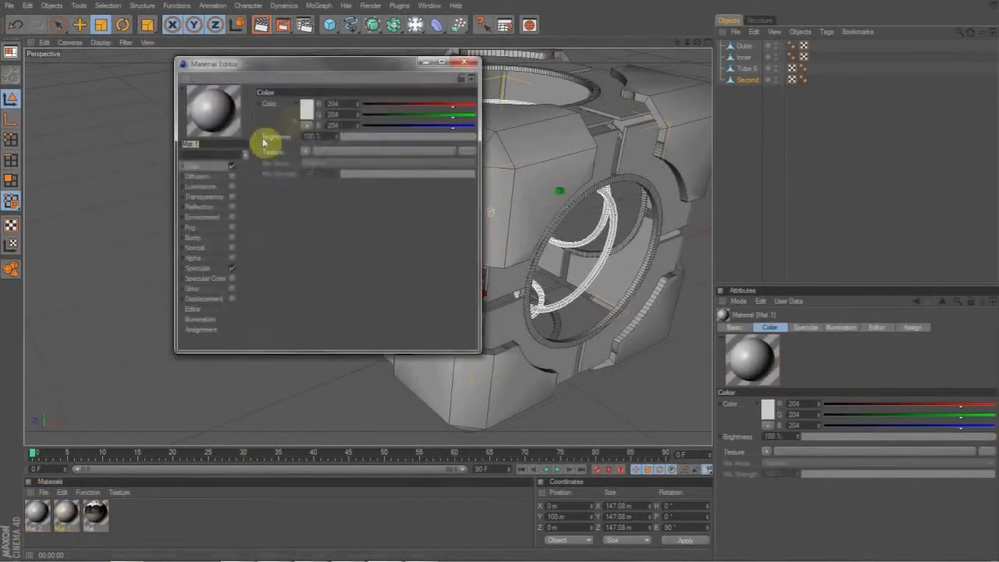
{"action": "left_click", "coordinate": [304, 113]}
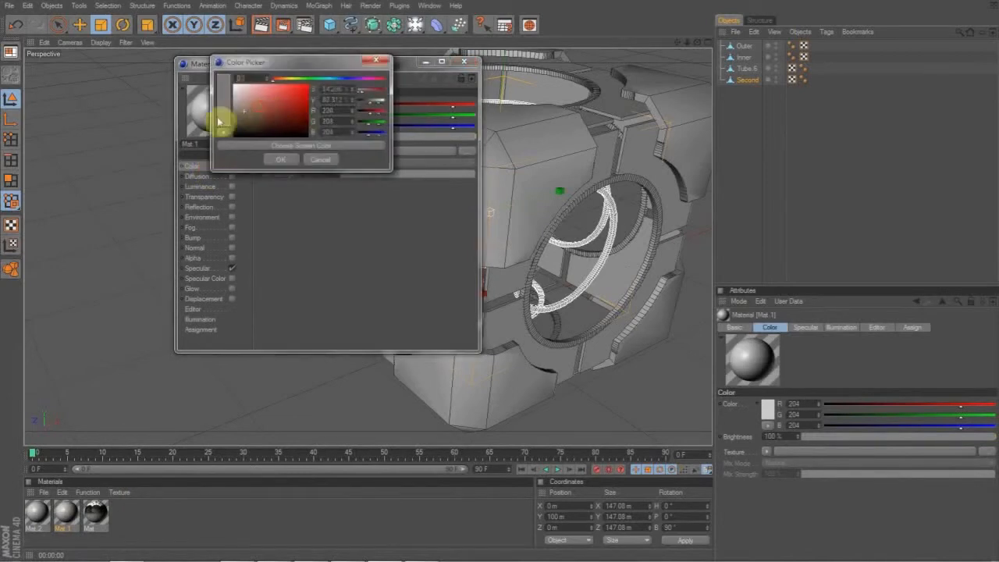
{"action": "left_click_drag", "start_coordinate": [216, 130], "coordinate": [212, 137]}
{"action": "left_click", "coordinate": [280, 159]}
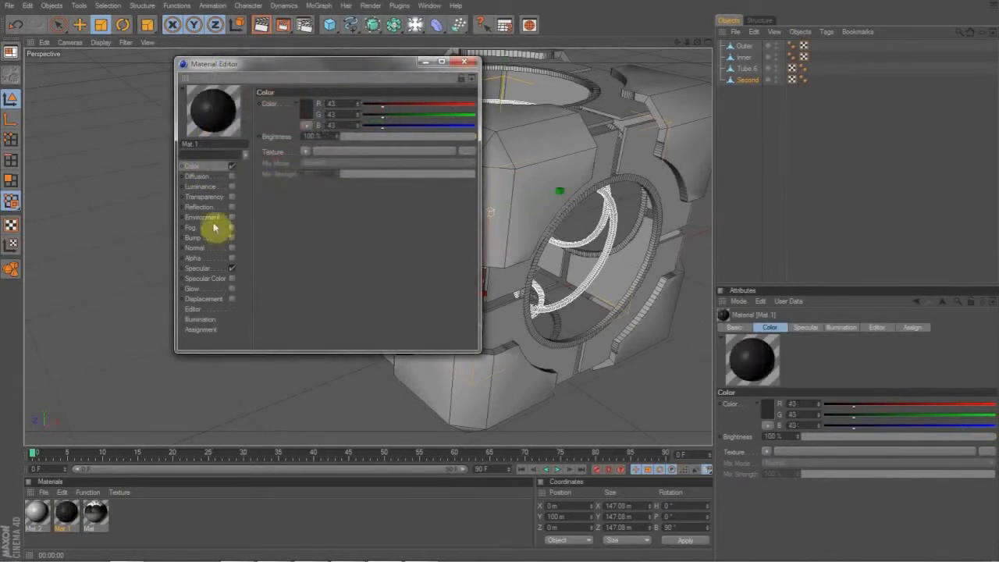
Enable reflection on Mat.1 with 10% brightness and a Fresnel texture at 15% mix strength.
{"action": "left_click", "coordinate": [230, 207]}
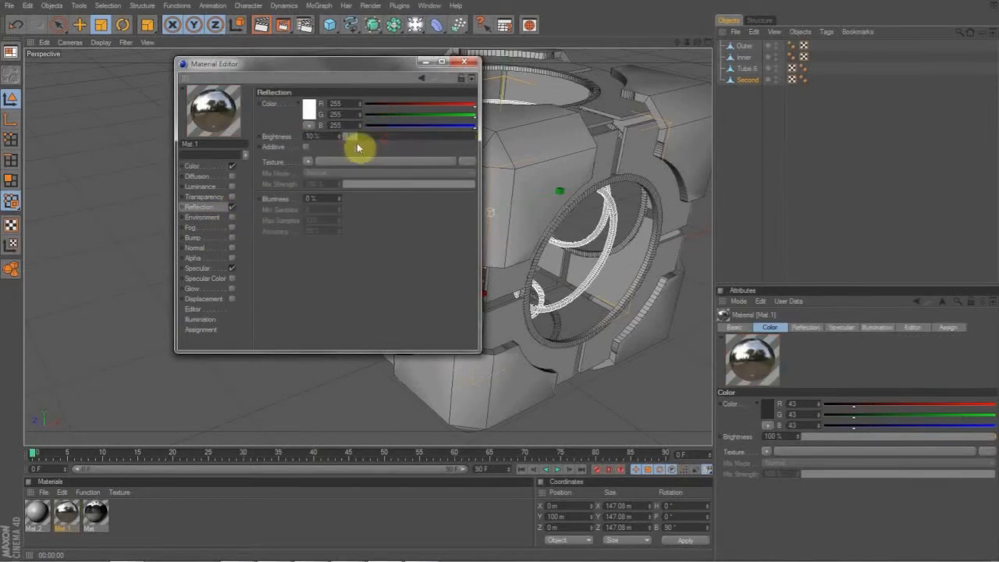
{"action": "left_click", "coordinate": [307, 160]}
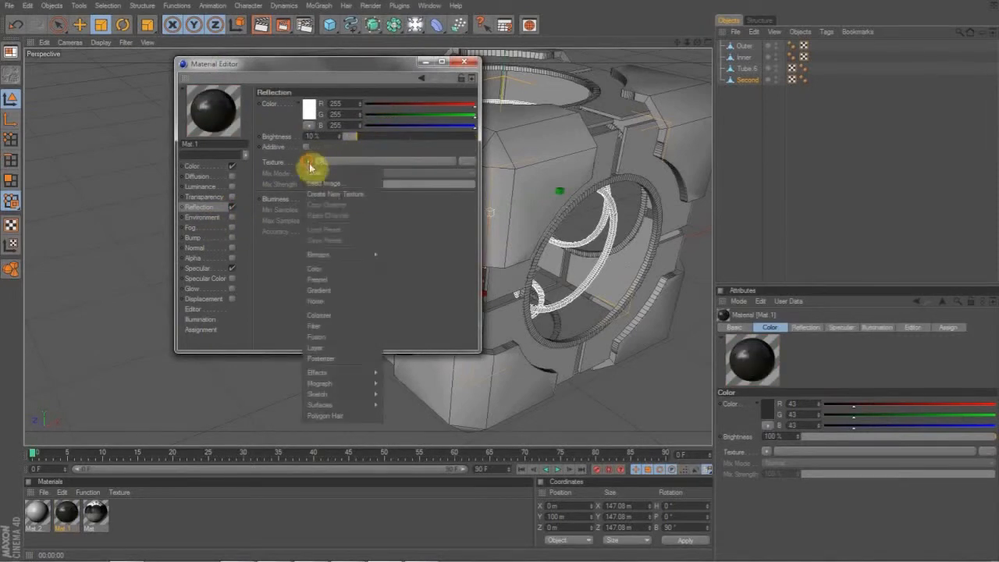
{"action": "left_click", "coordinate": [323, 283]}
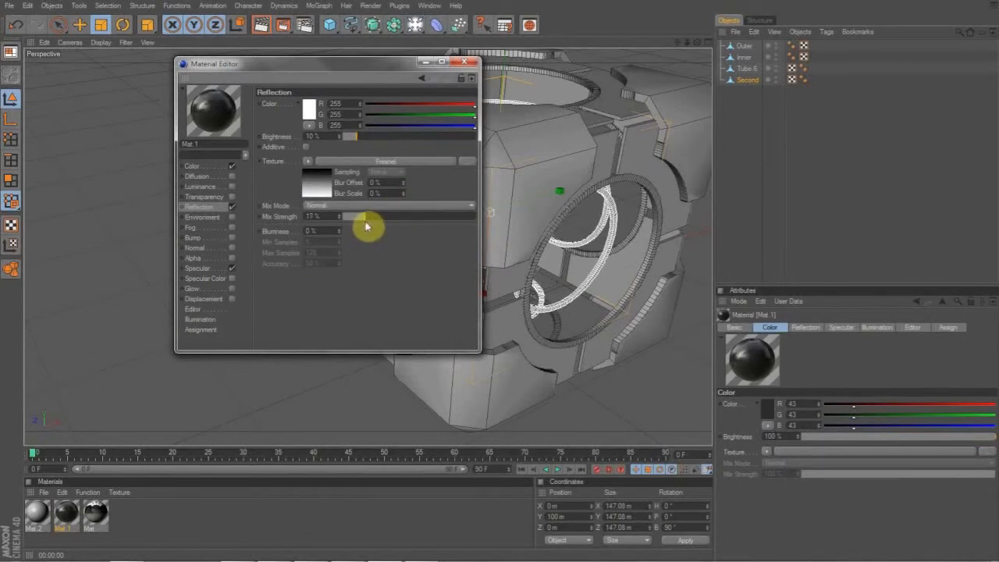
{"action": "left_click_drag", "start_coordinate": [363, 225], "coordinate": [363, 225]}
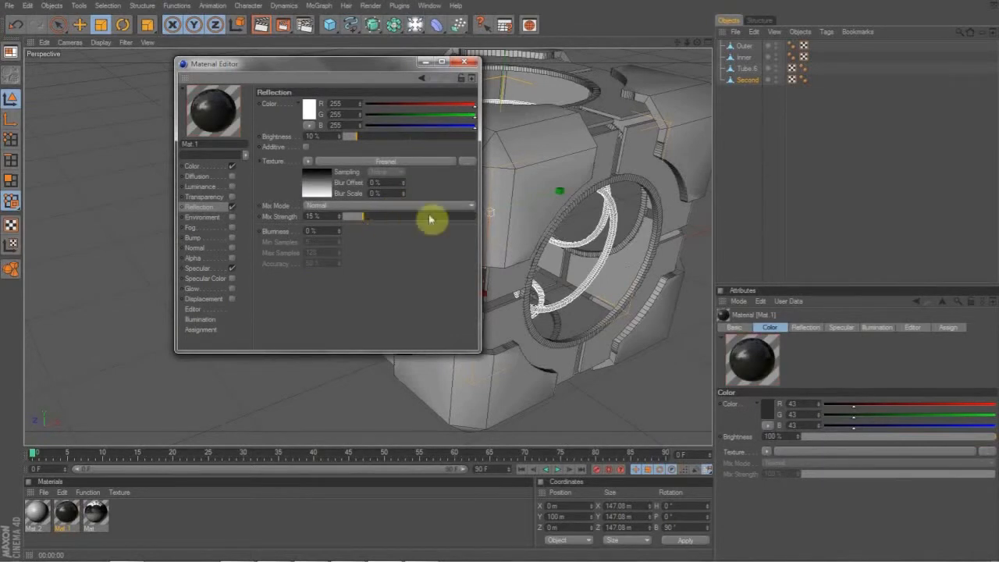
{"action": "left_click", "coordinate": [466, 62]}
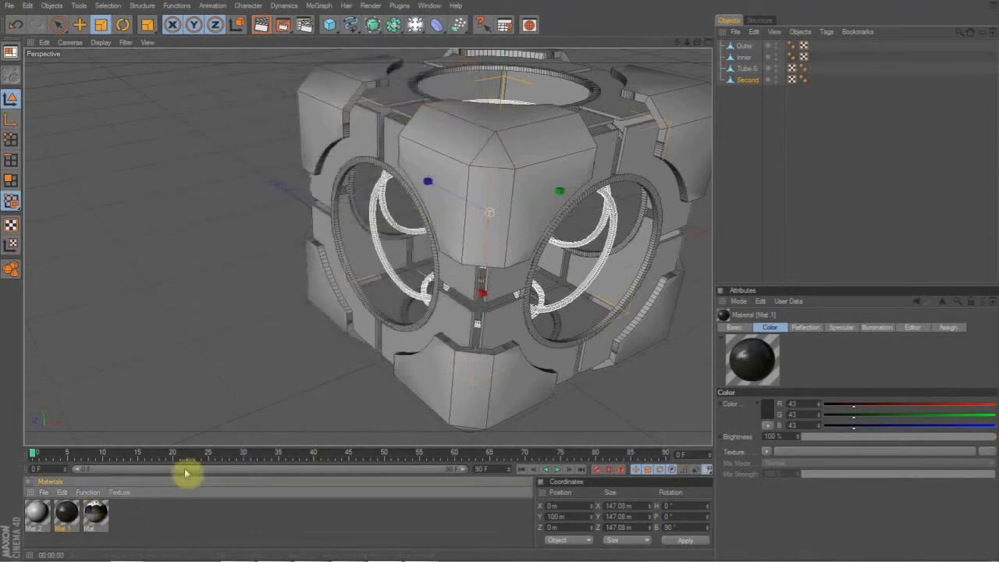
{"action": "left_click", "coordinate": [749, 78]}
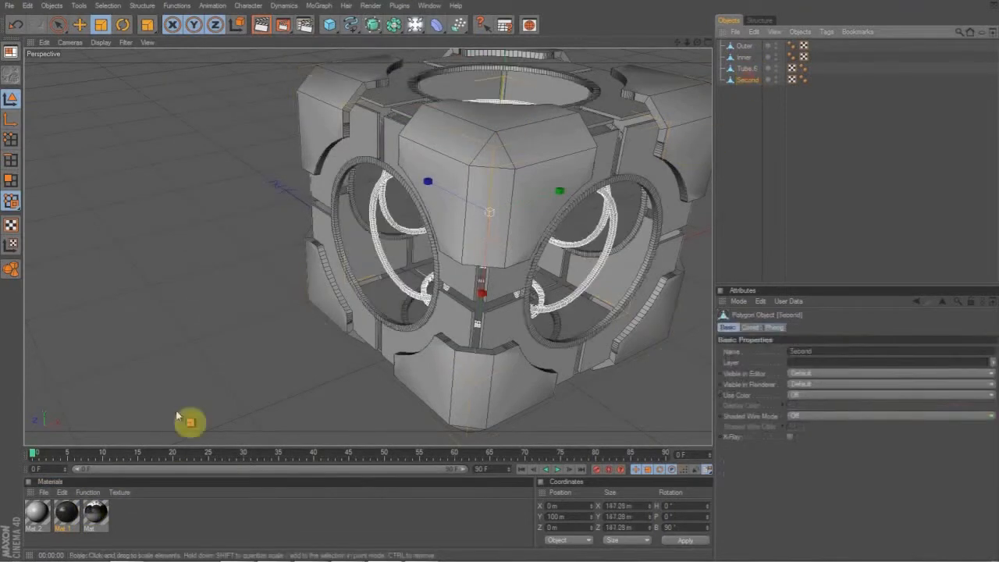
Set Mat.2's color to white, RGB 255, 255, 255, and enable its reflection channel.
{"action": "left_click", "coordinate": [43, 512]}
{"action": "double_click", "coordinate": [44, 512]}
{"action": "left_click", "coordinate": [198, 169]}
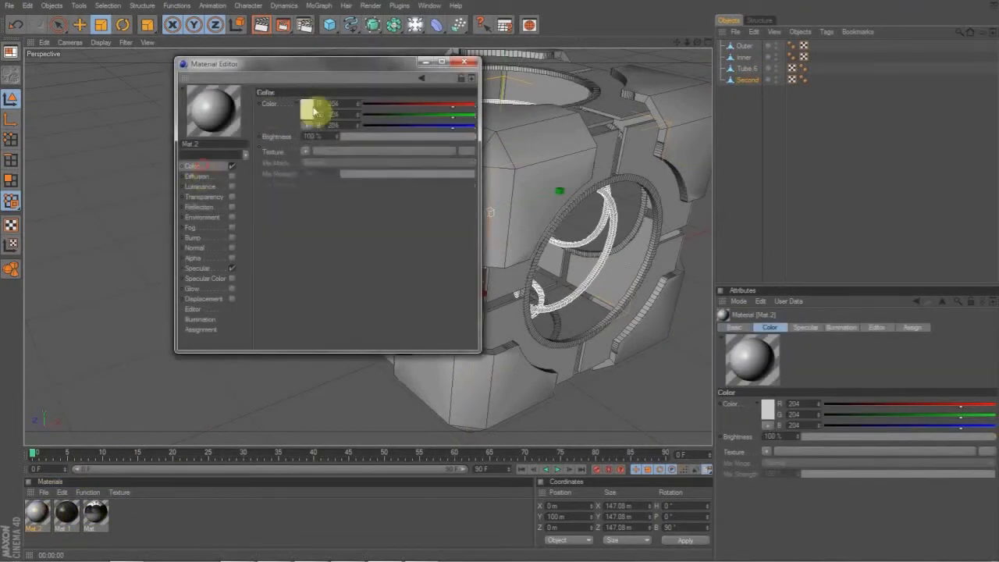
{"action": "left_click", "coordinate": [312, 107]}
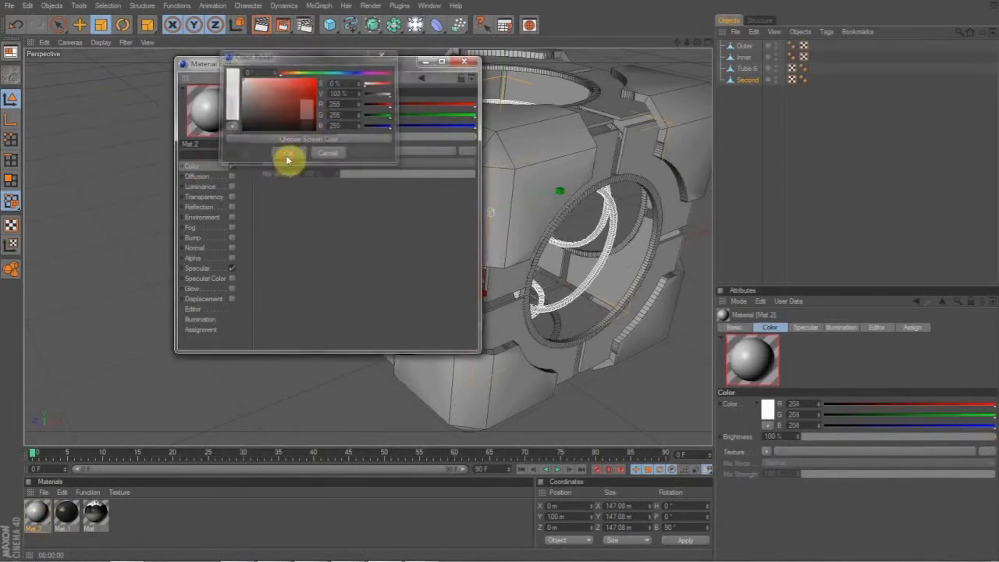
{"action": "left_click", "coordinate": [288, 154]}
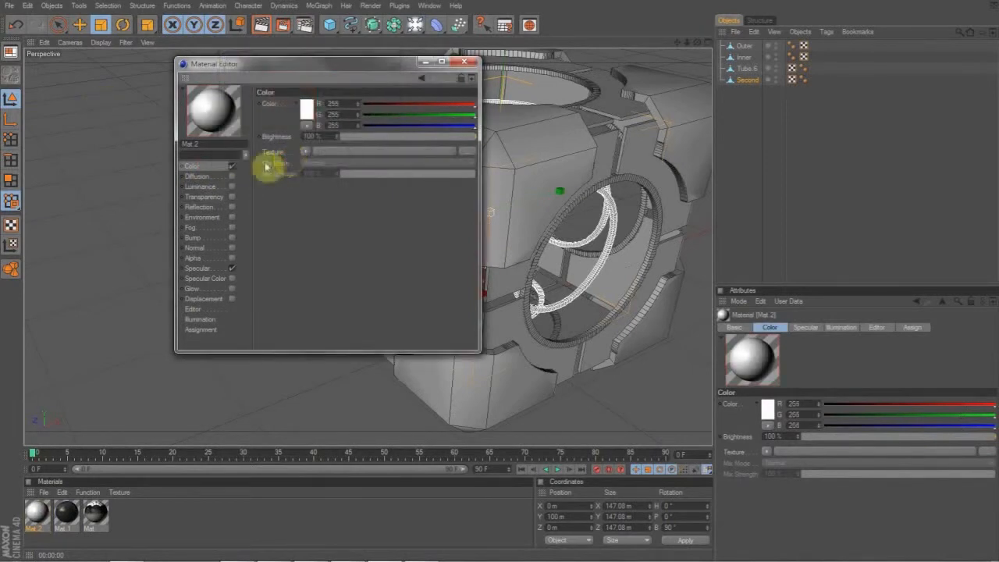
{"action": "left_click", "coordinate": [232, 208]}
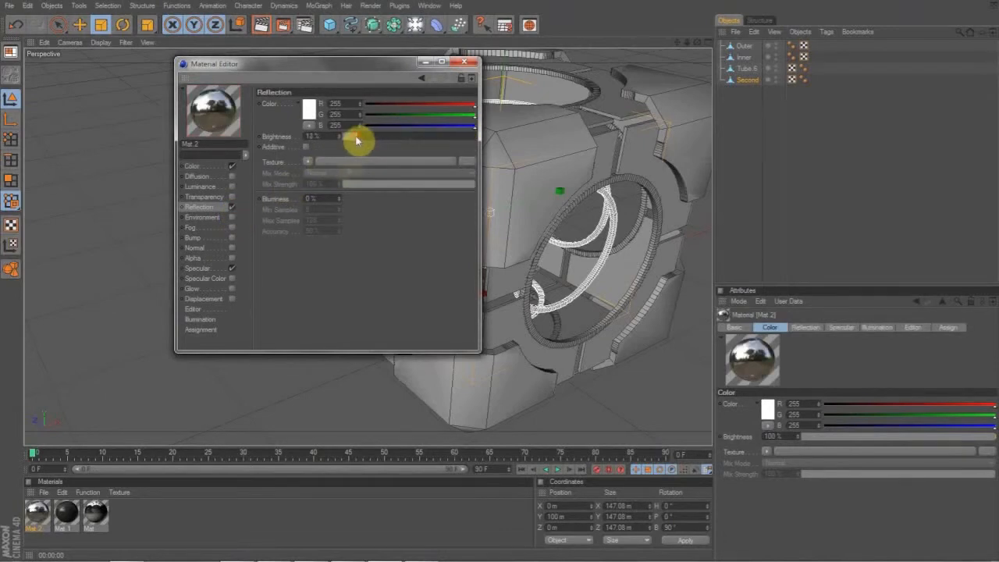
Add a Fresnel texture to Mat.2's reflection with 10% brightness and about 13% mix strength.
{"action": "left_click", "coordinate": [309, 162]}
{"action": "left_click", "coordinate": [321, 280]}
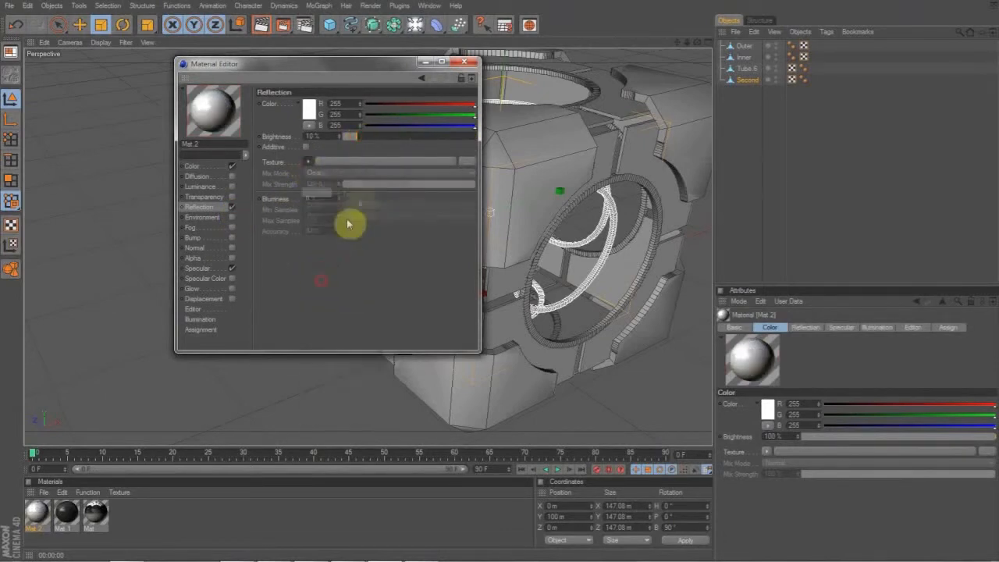
{"action": "left_click_drag", "start_coordinate": [379, 216], "coordinate": [359, 223]}
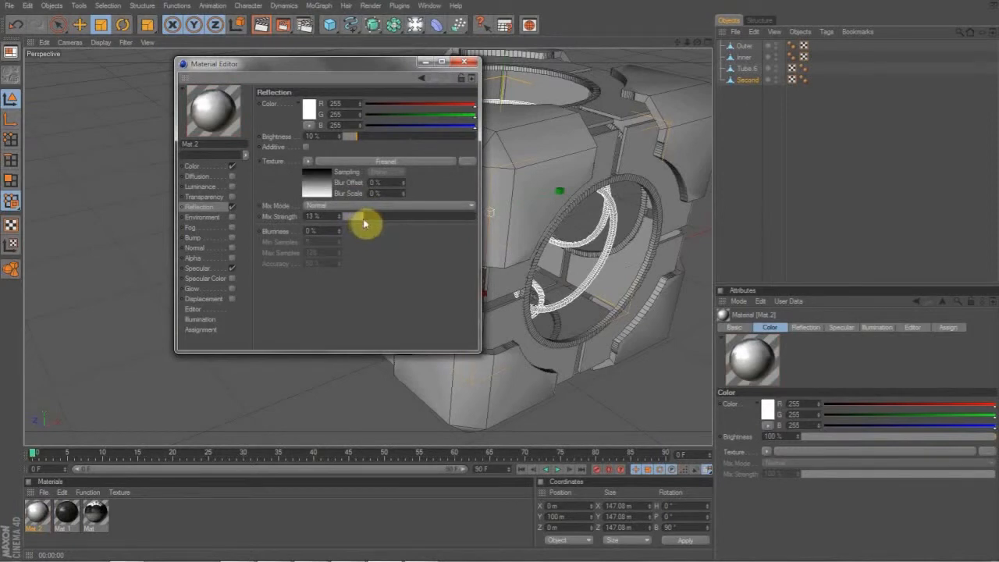
{"action": "left_click", "coordinate": [465, 61]}
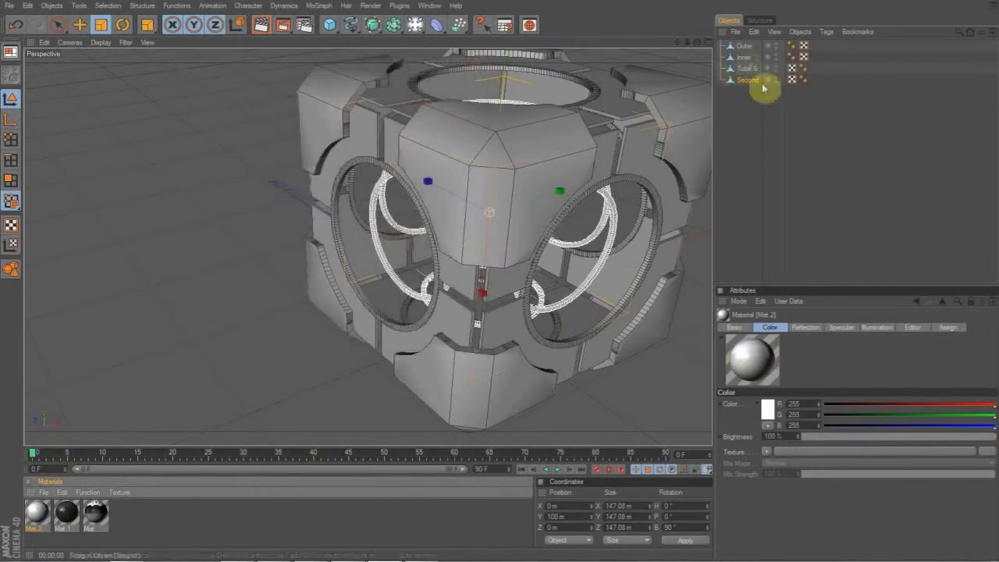
Highlight the Outer, Tube 6 and Second objects in turn to identify their parts, and clear the selection.
{"action": "left_click", "coordinate": [746, 46]}
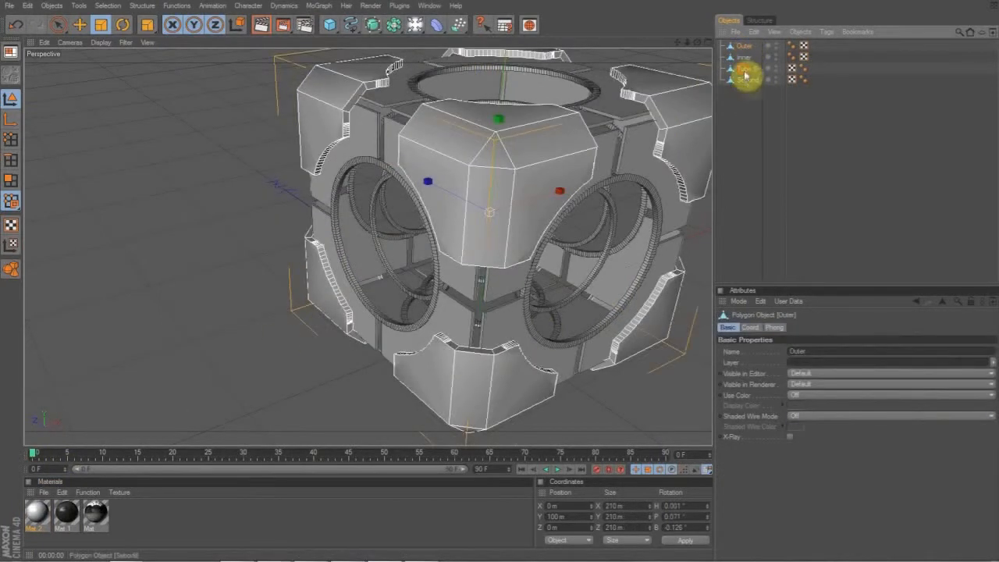
{"action": "left_click", "coordinate": [745, 70]}
{"action": "left_click", "coordinate": [749, 80]}
{"action": "left_click", "coordinate": [828, 153]}
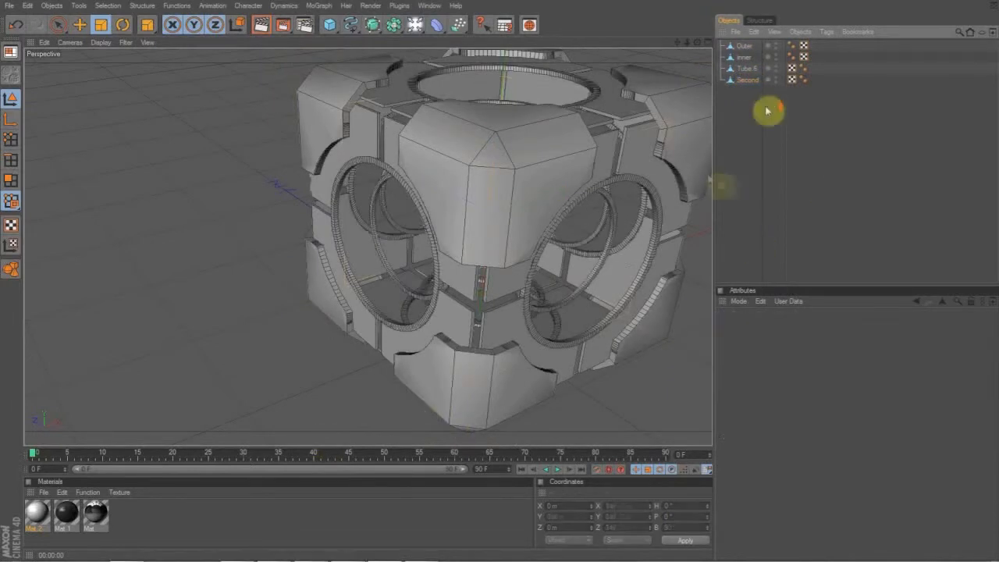
Add a sphere and place it inside the cube at a Y position of 100 m.
{"action": "scroll", "coordinate": [641, 202], "scroll_direction": "down", "scroll_amount": 2}
{"action": "scroll", "coordinate": [623, 205], "scroll_direction": "up", "scroll_amount": 3}
{"action": "left_click_drag", "start_coordinate": [678, 42], "coordinate": [536, 98]}
{"action": "scroll", "coordinate": [678, 59], "scroll_direction": "down", "scroll_amount": 2}
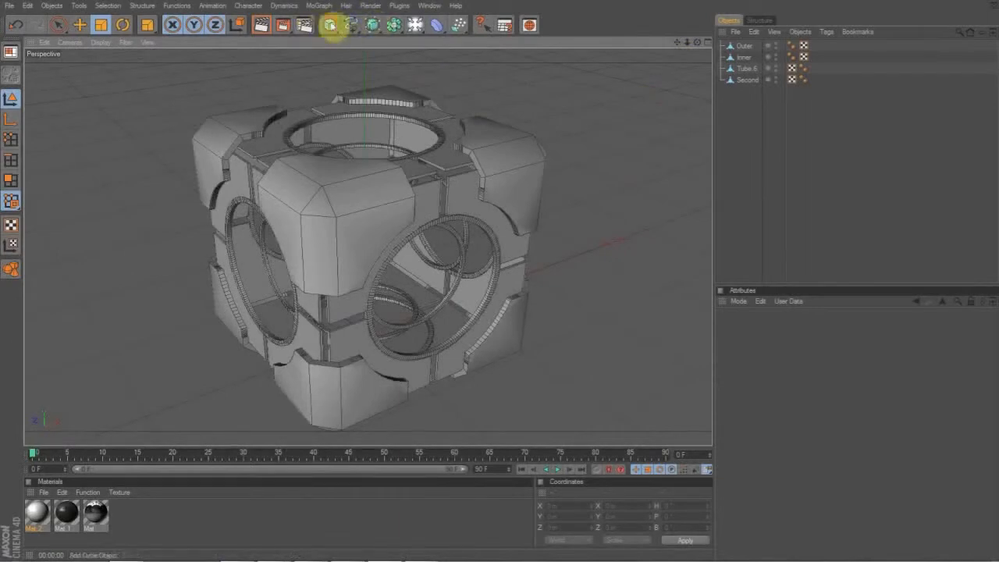
{"action": "left_click_drag", "start_coordinate": [330, 24], "coordinate": [439, 39]}
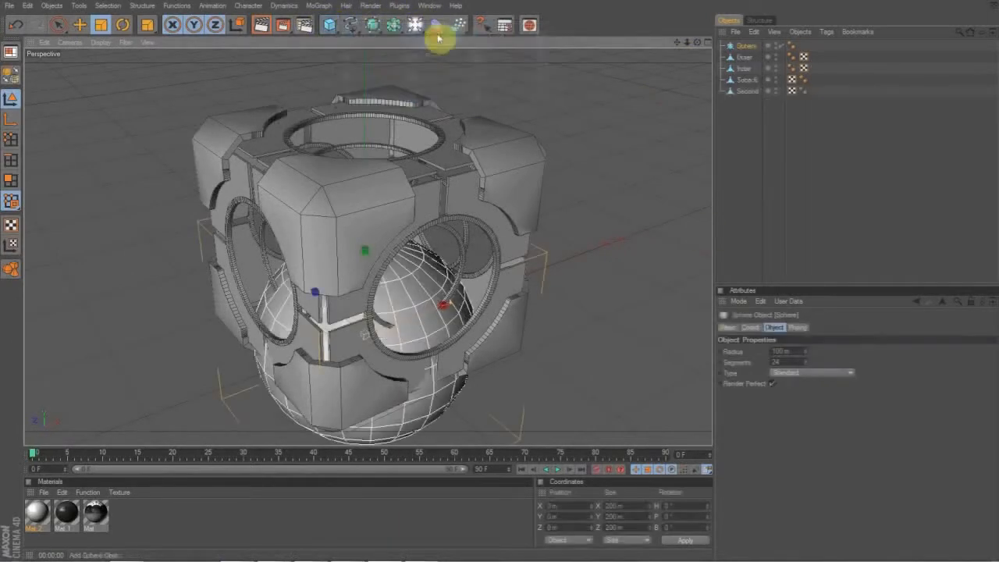
{"action": "left_click", "coordinate": [574, 517]}
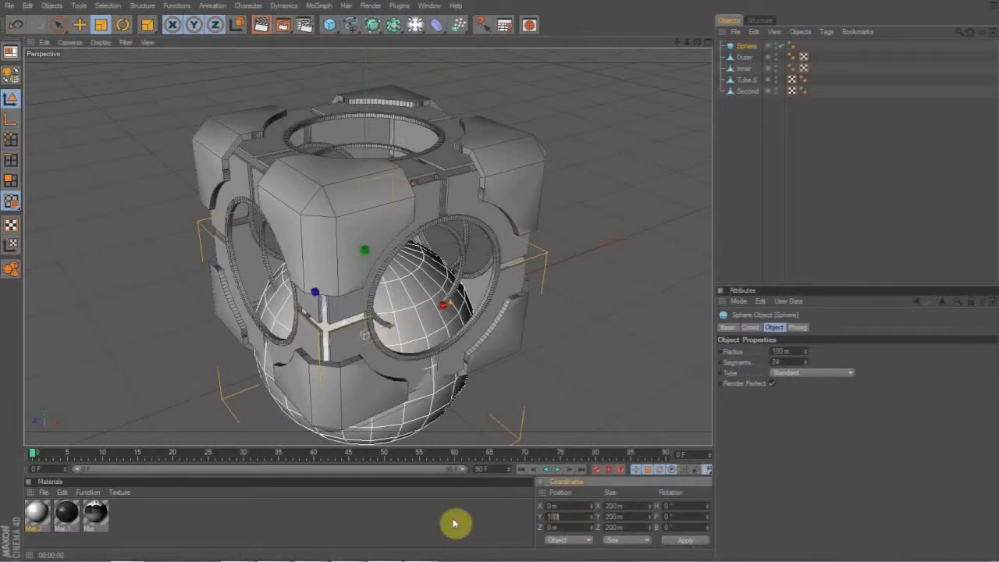
{"action": "type", "text": "100"}
{"action": "key", "text": "Return"}
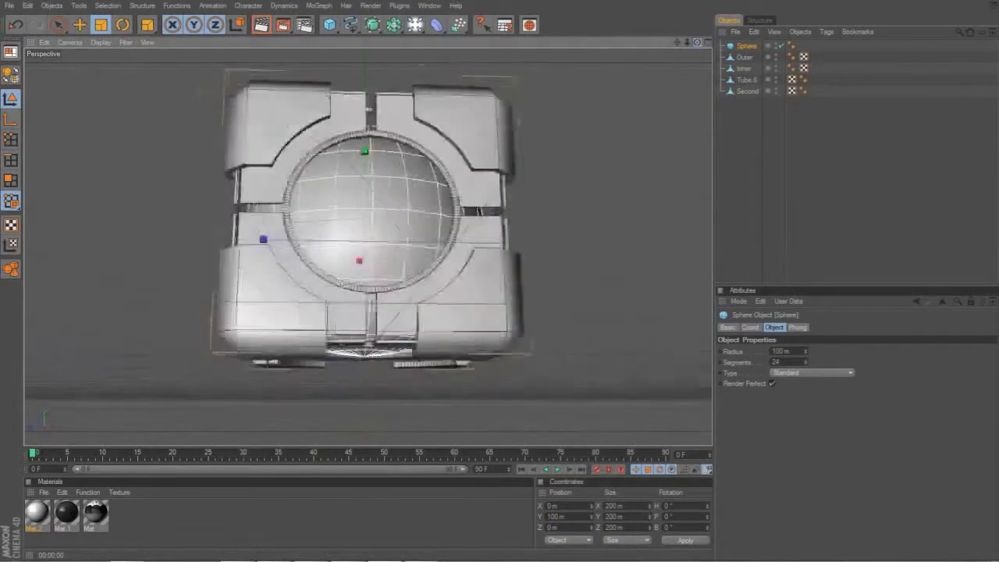
Scale the sphere to a radius of about 83.55 m, set its segments to 151 and preview it in a render.
{"action": "left_click_drag", "start_coordinate": [697, 42], "coordinate": [694, 60]}
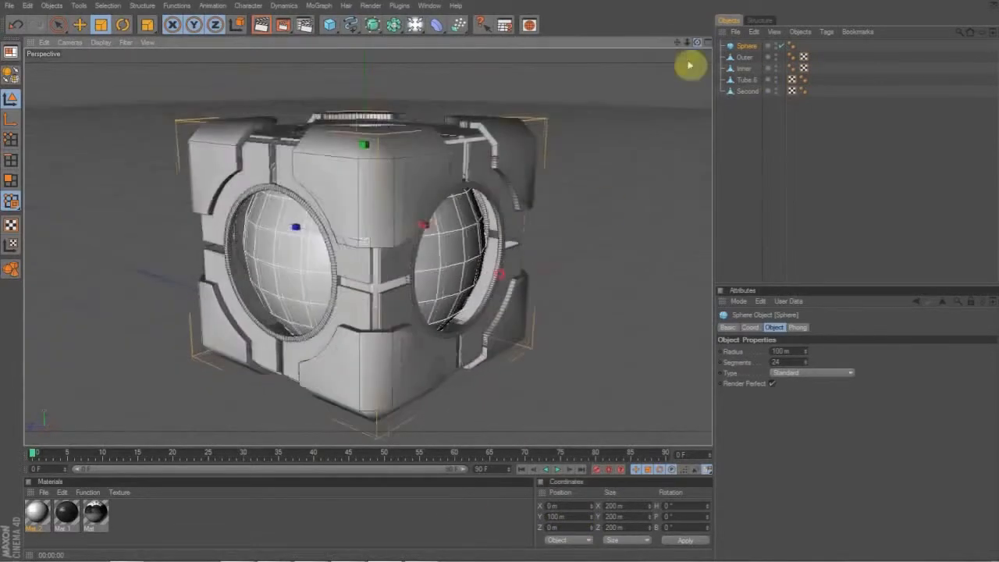
{"action": "left_click_drag", "start_coordinate": [652, 189], "coordinate": [646, 185]}
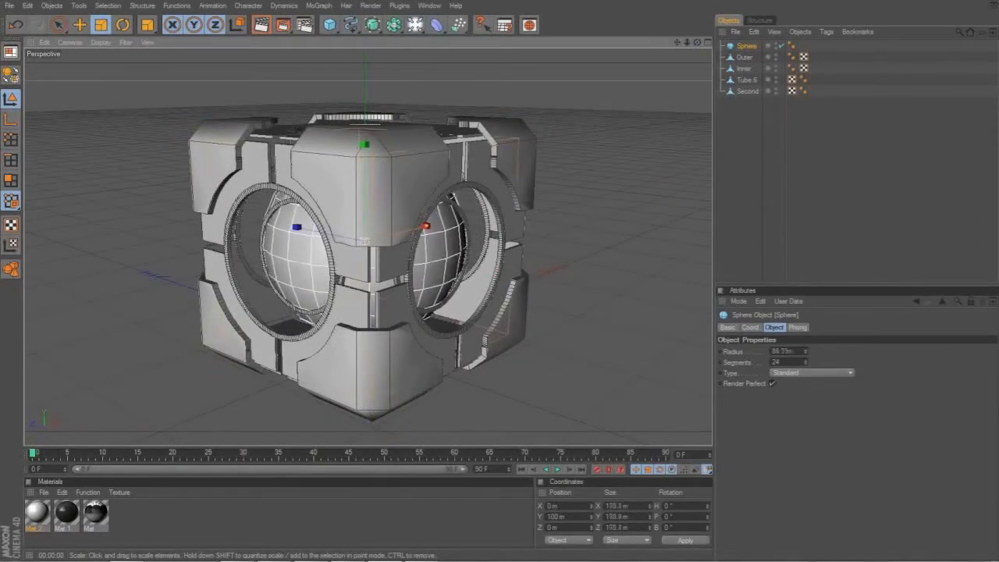
{"action": "left_click_drag", "start_coordinate": [634, 185], "coordinate": [639, 185]}
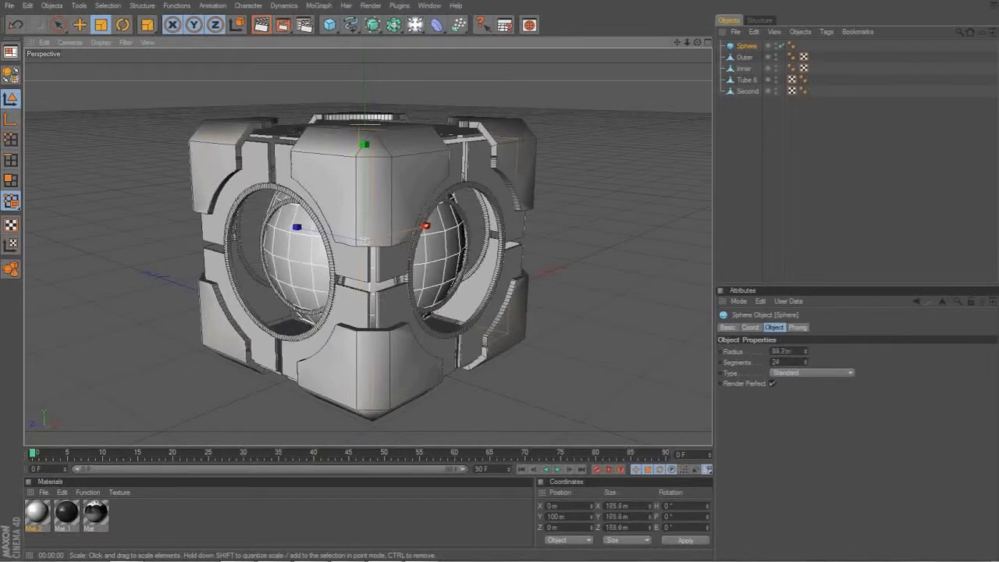
{"action": "left_click_drag", "start_coordinate": [697, 43], "coordinate": [678, 78]}
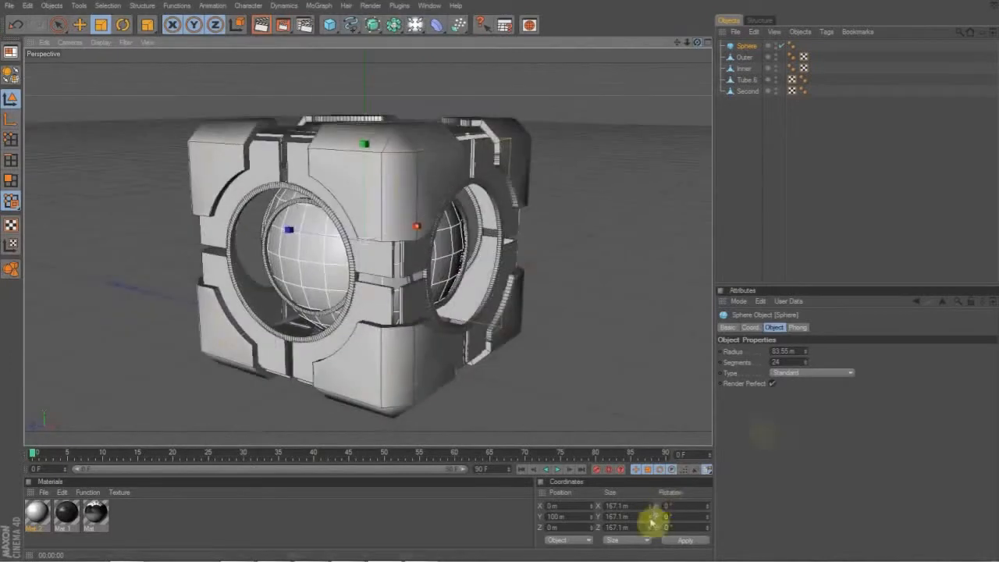
{"action": "left_click_drag", "start_coordinate": [804, 362], "coordinate": [798, 406]}
{"action": "left_click", "coordinate": [261, 25]}
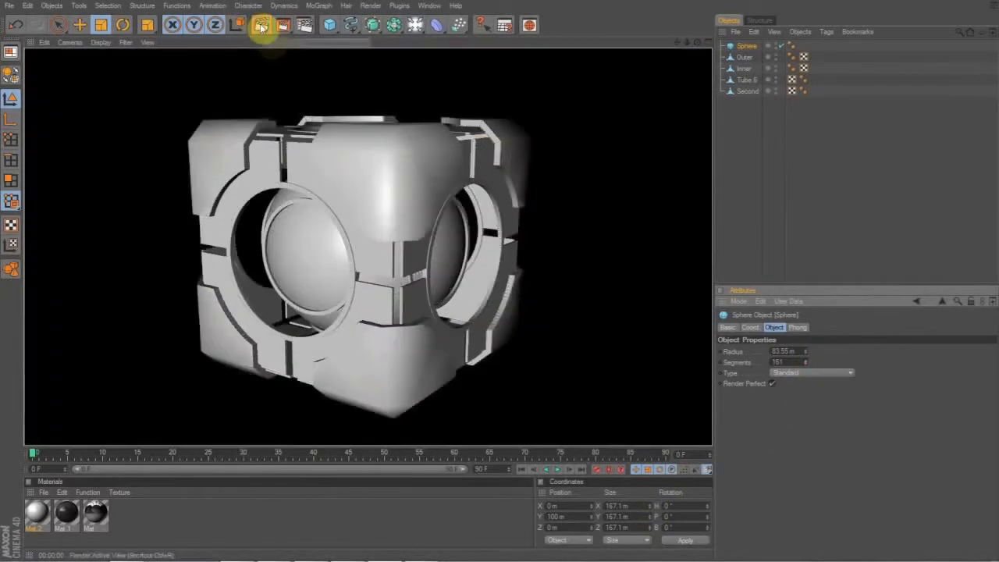
Create a new material, Mat.3, and set its color to light green, RGB 122, 235, 102.
{"action": "double_click", "coordinate": [127, 518]}
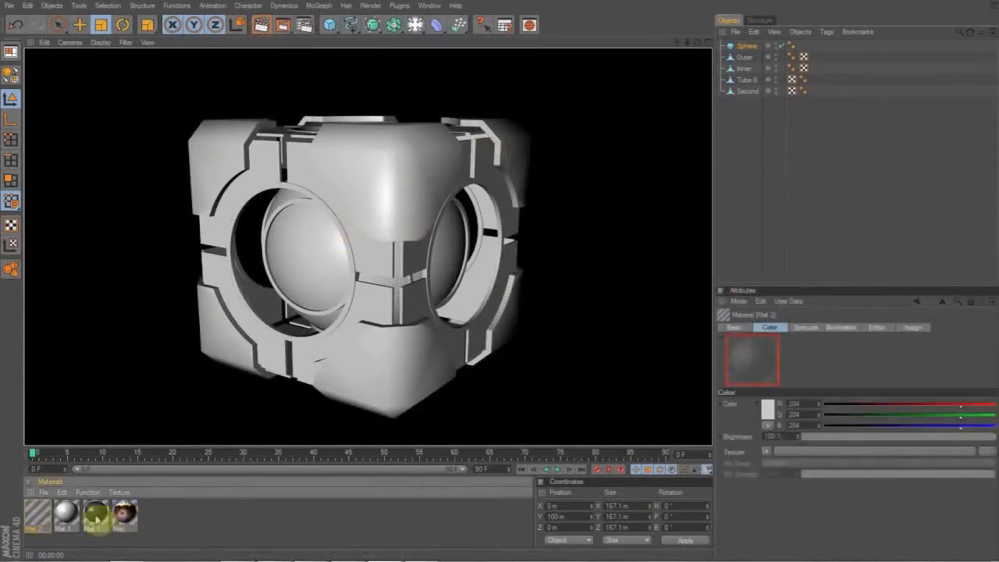
{"action": "double_click", "coordinate": [39, 514]}
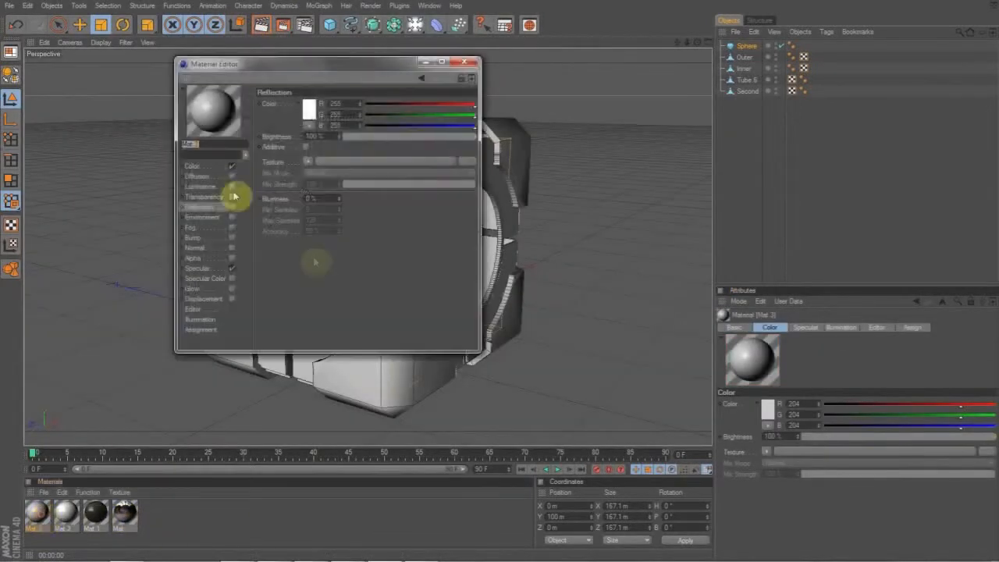
{"action": "left_click", "coordinate": [207, 167]}
{"action": "left_click", "coordinate": [310, 111]}
{"action": "left_click", "coordinate": [314, 75]}
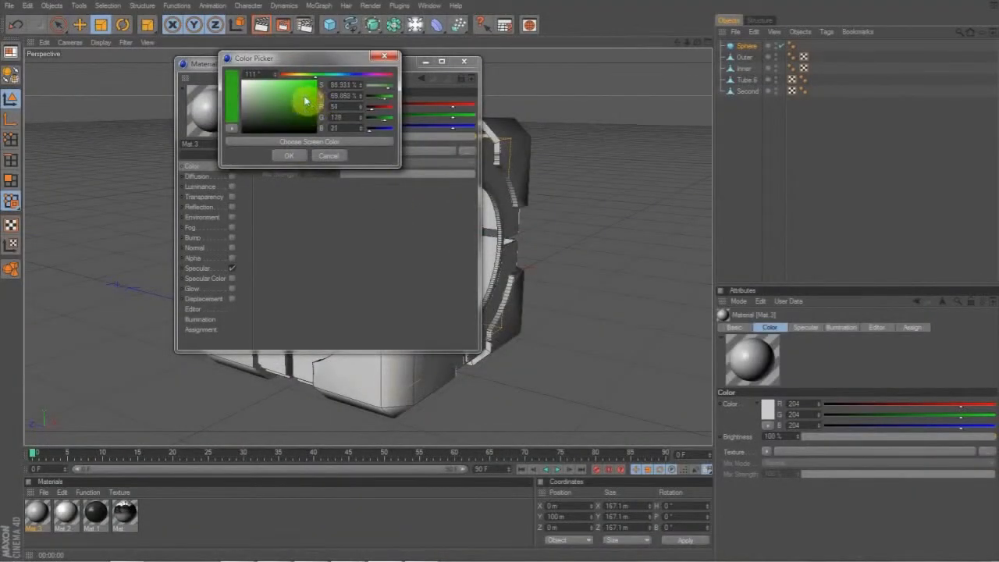
{"action": "left_click_drag", "start_coordinate": [296, 92], "coordinate": [279, 83]}
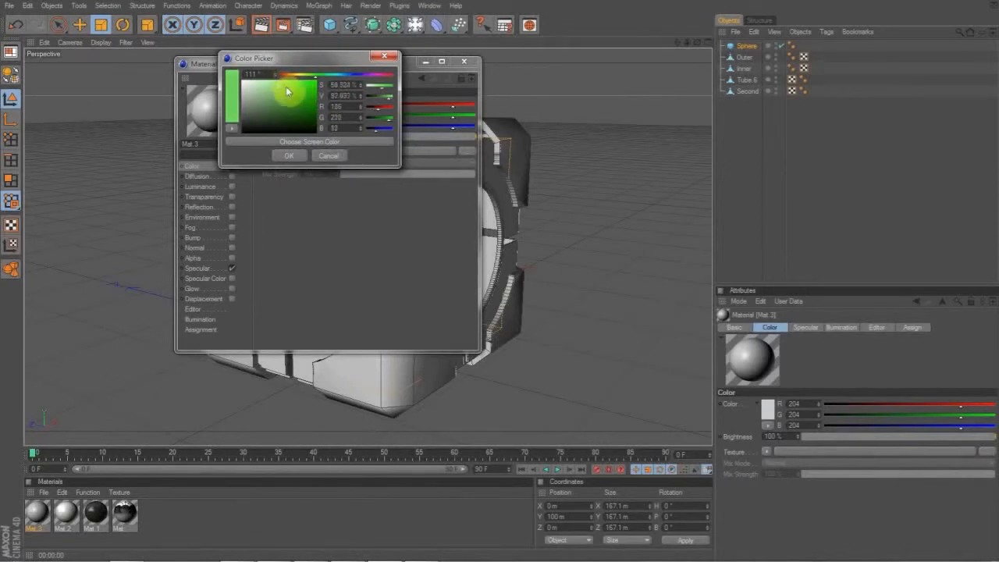
{"action": "left_click", "coordinate": [289, 154]}
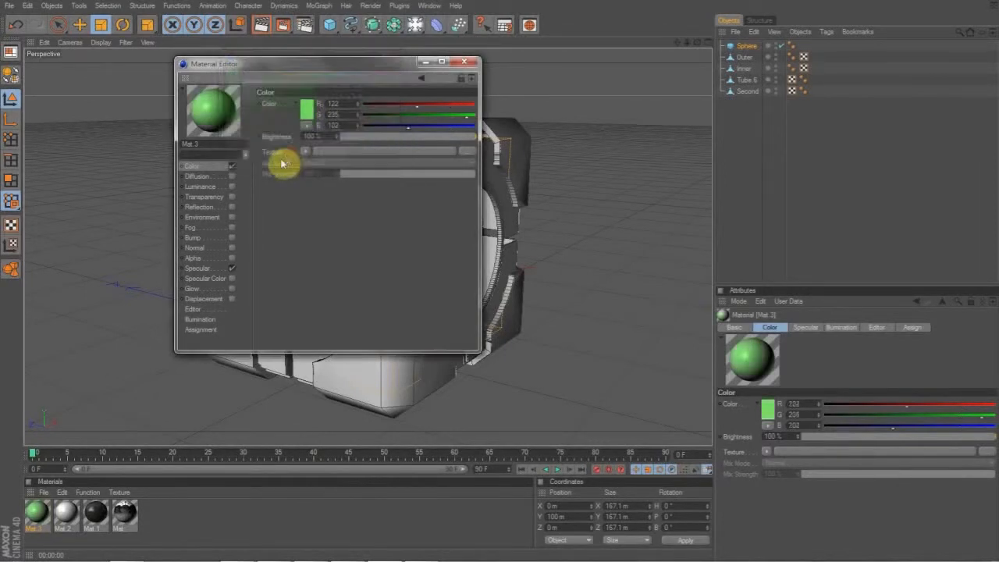
Enable transparency on Mat.3 with 60% brightness and a refraction of 1.5.
{"action": "left_click", "coordinate": [232, 196]}
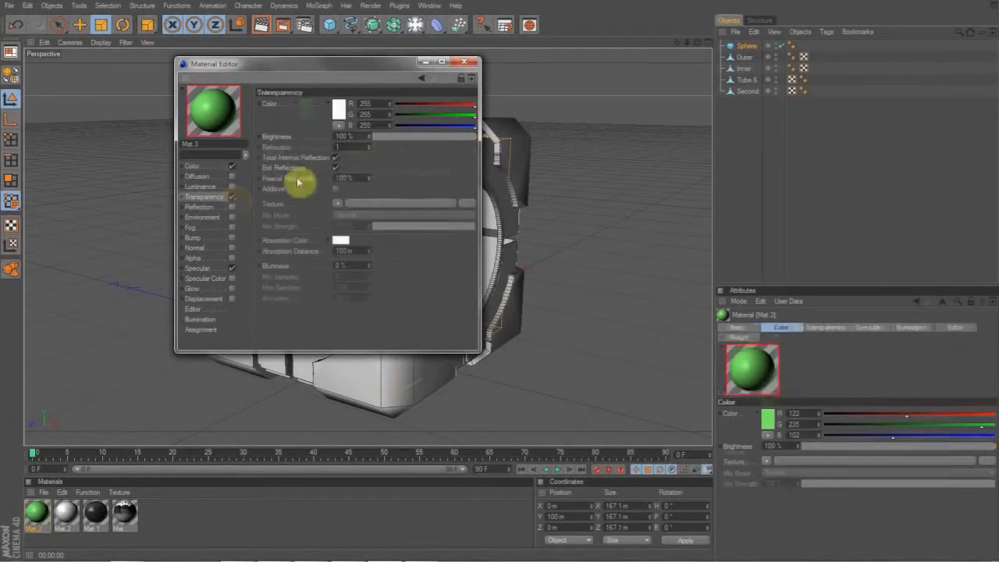
{"action": "left_click", "coordinate": [432, 138]}
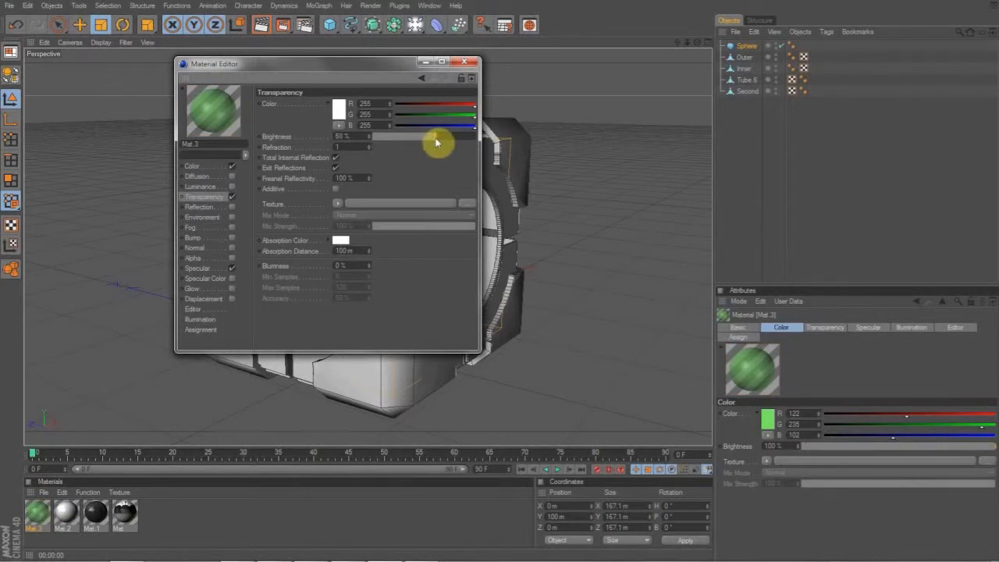
{"action": "left_click", "coordinate": [368, 147]}
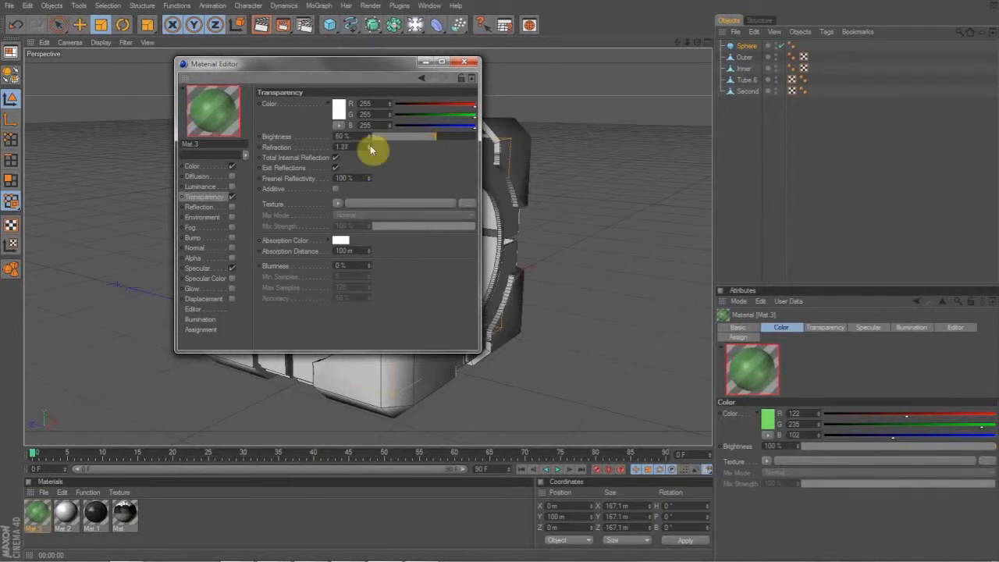
{"action": "left_click", "coordinate": [368, 147]}
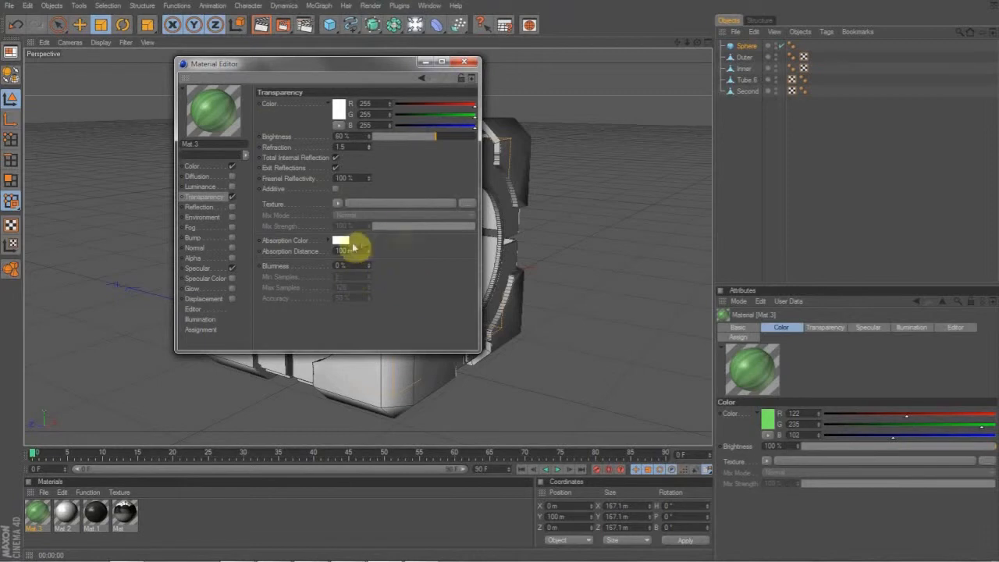
Enable reflection on Mat.3 at 50% brightness with a light blue color, RGB 141, 219, 255.
{"action": "left_click", "coordinate": [202, 207]}
{"action": "left_click", "coordinate": [232, 207]}
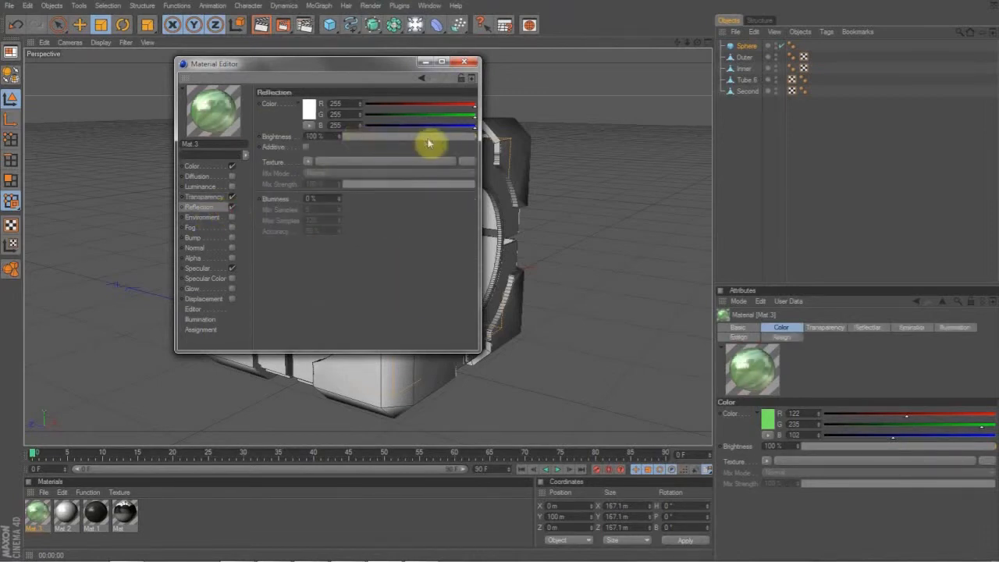
{"action": "left_click_drag", "start_coordinate": [457, 139], "coordinate": [413, 141]}
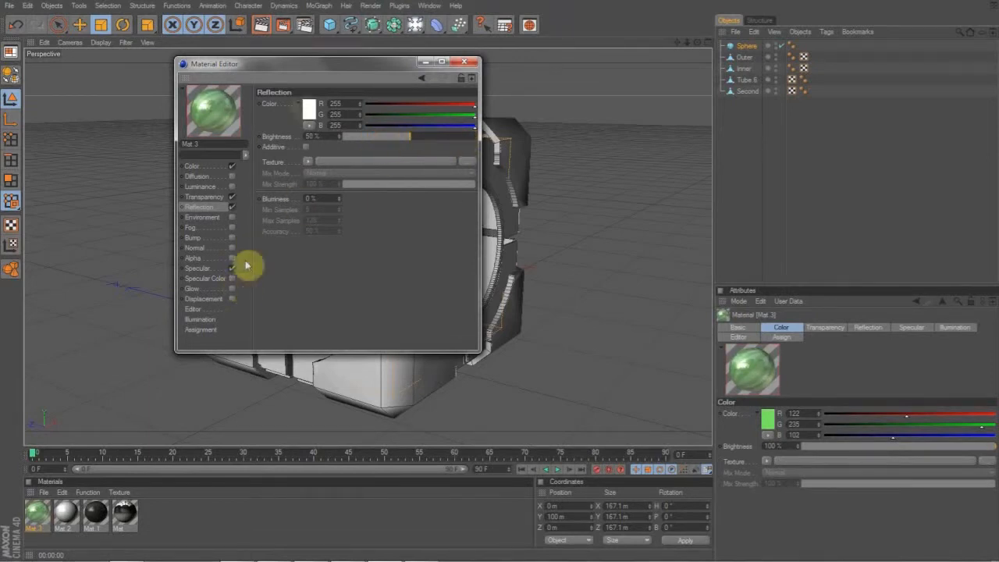
{"action": "left_click", "coordinate": [309, 109]}
{"action": "left_click_drag", "start_coordinate": [332, 73], "coordinate": [277, 100]}
{"action": "left_click", "coordinate": [289, 152]}
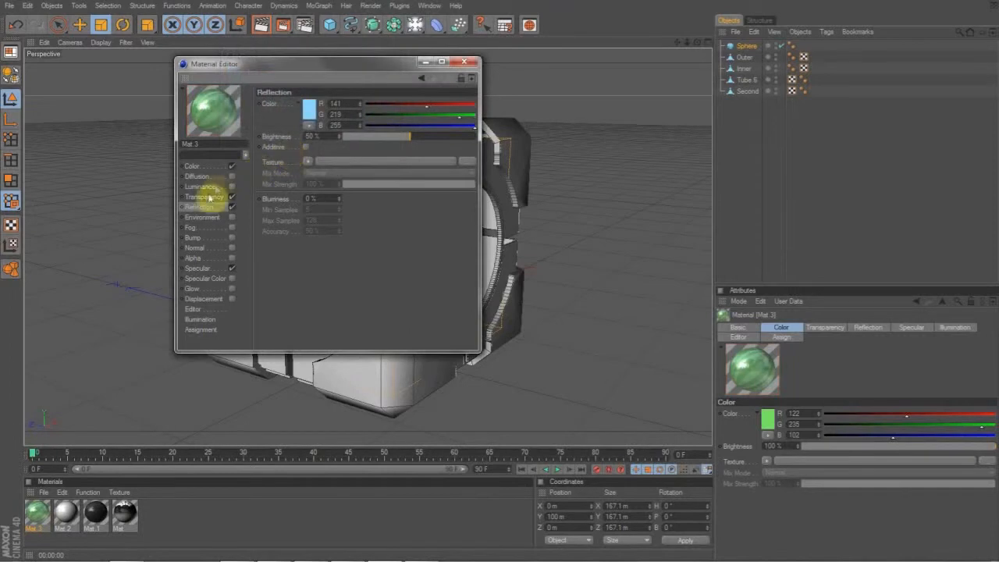
Set Mat.3's transparency color to turquoise, RGB 115, 255, 227, and close the material's settings.
{"action": "left_click", "coordinate": [212, 196]}
{"action": "left_click", "coordinate": [337, 113]}
{"action": "mouse_move", "coordinate": [331, 86]}
{"action": "left_mouse_down"}
{"action": "mouse_move", "coordinate": [365, 81]}
{"action": "mouse_move", "coordinate": [313, 80]}
{"action": "left_mouse_up"}
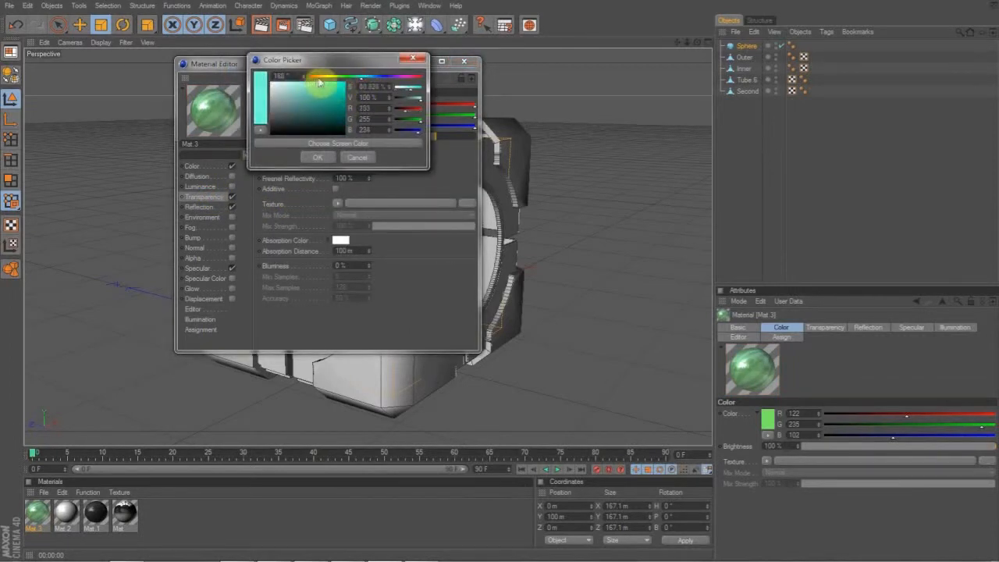
{"action": "left_click", "coordinate": [324, 158]}
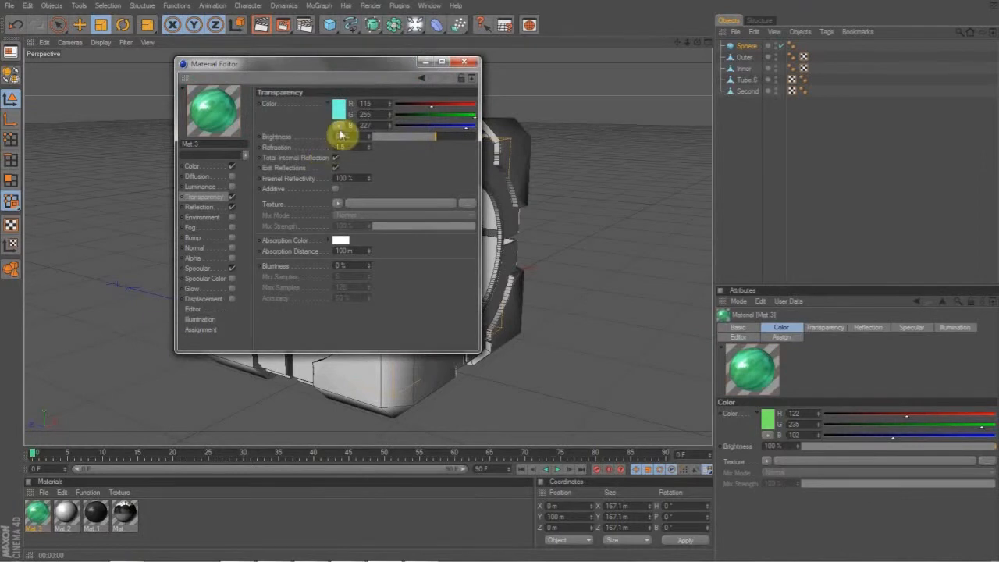
{"action": "left_click", "coordinate": [463, 62]}
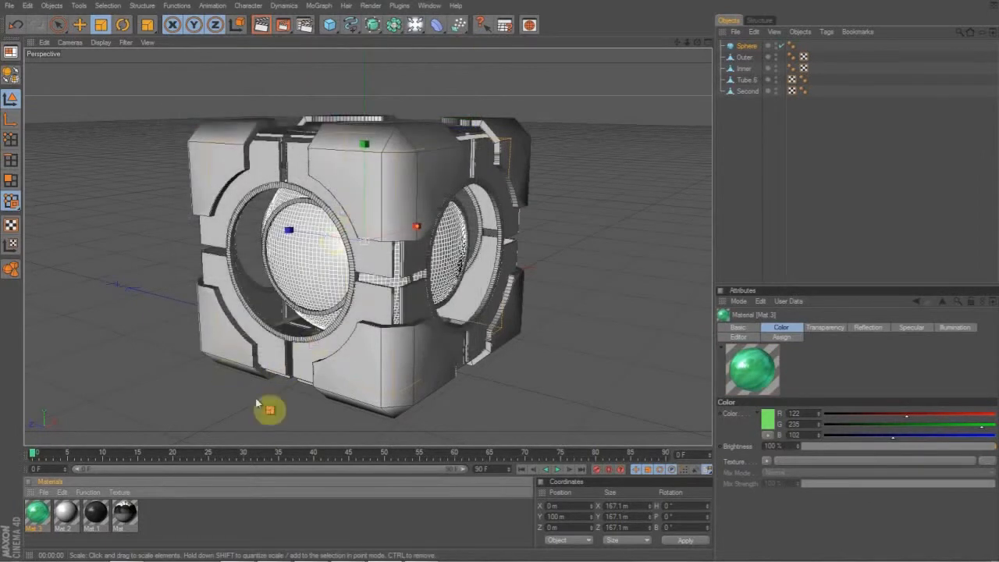
Apply the white Mat.2 material to the Outer and Inner objects.
{"action": "left_click_drag", "start_coordinate": [67, 513], "coordinate": [261, 172]}
{"action": "left_click_drag", "start_coordinate": [751, 83], "coordinate": [743, 59]}
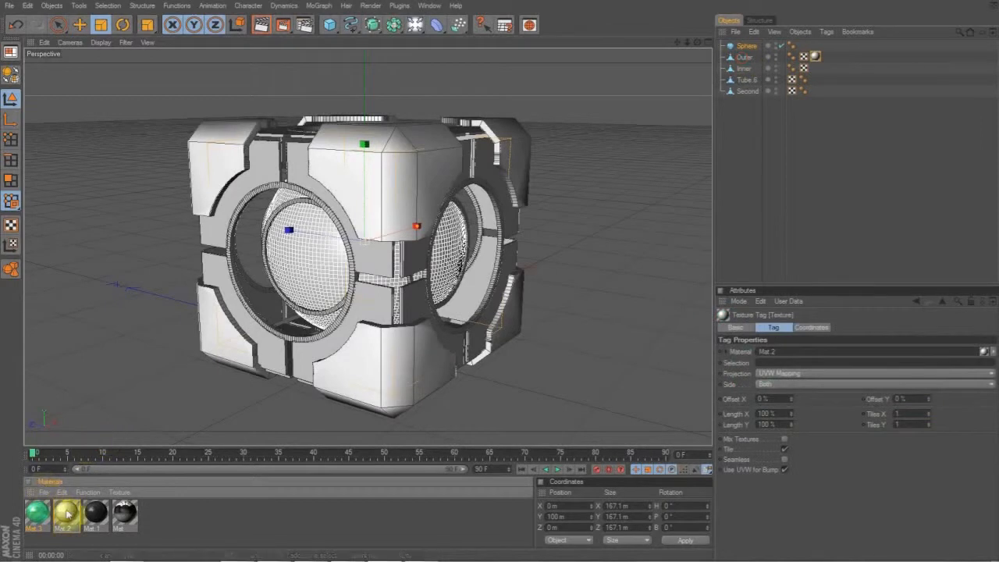
{"action": "left_click_drag", "start_coordinate": [67, 512], "coordinate": [746, 69]}
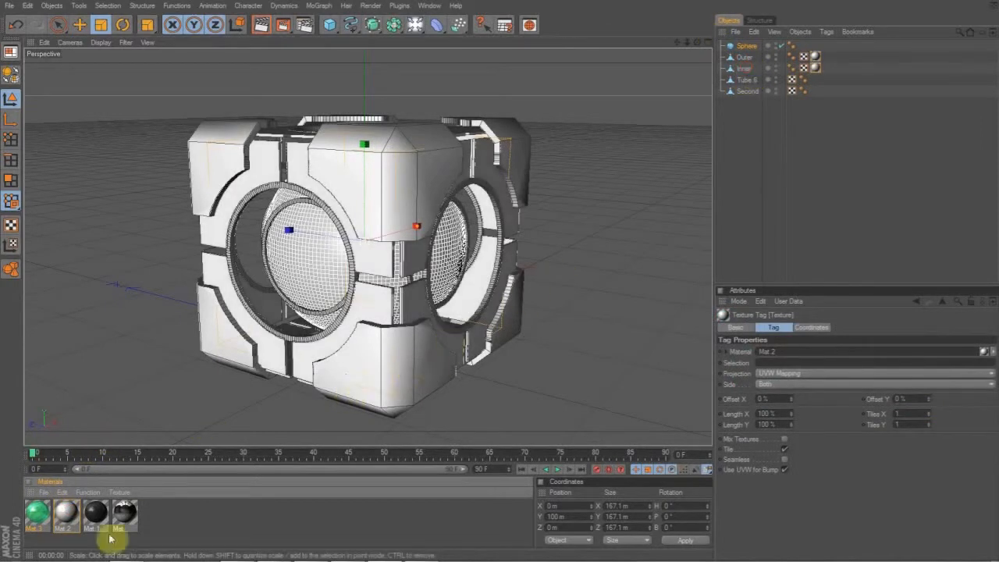
Apply Mat.1 to Tube 6 and Mat to Second, and try to apply the green Mat.3 to the sphere.
{"action": "left_click_drag", "start_coordinate": [98, 519], "coordinate": [750, 79]}
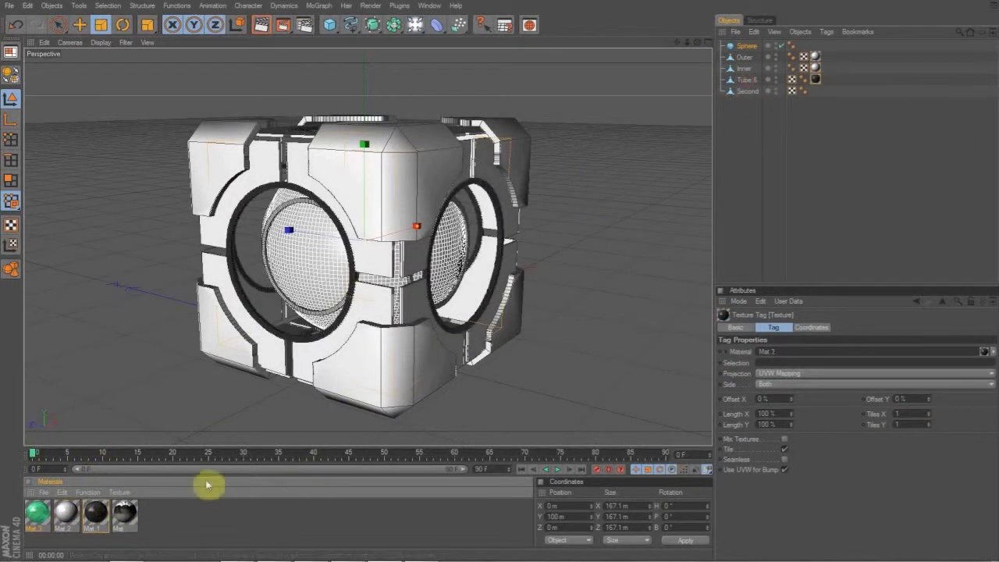
{"action": "left_click_drag", "start_coordinate": [131, 516], "coordinate": [754, 92]}
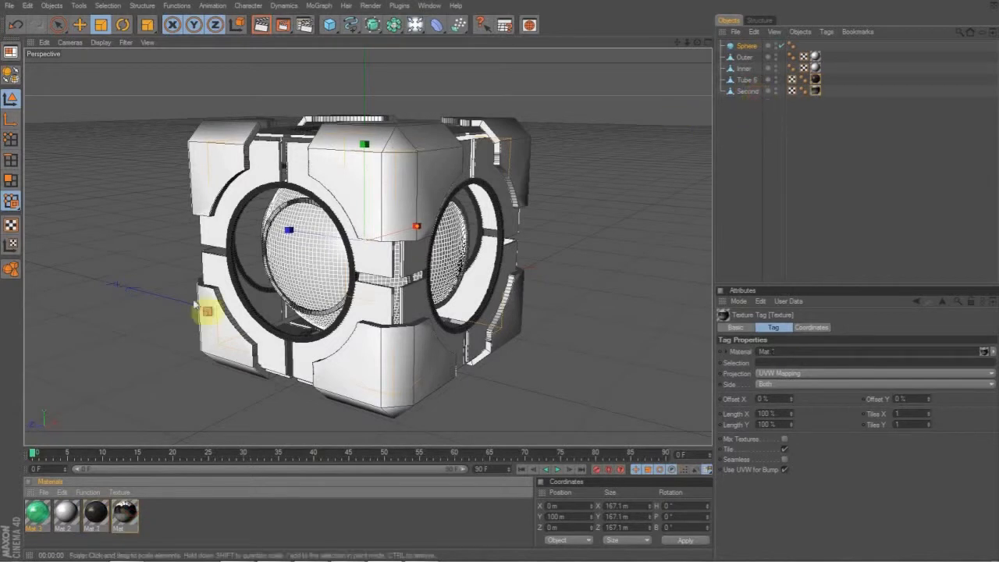
{"action": "left_click_drag", "start_coordinate": [35, 518], "coordinate": [748, 46]}
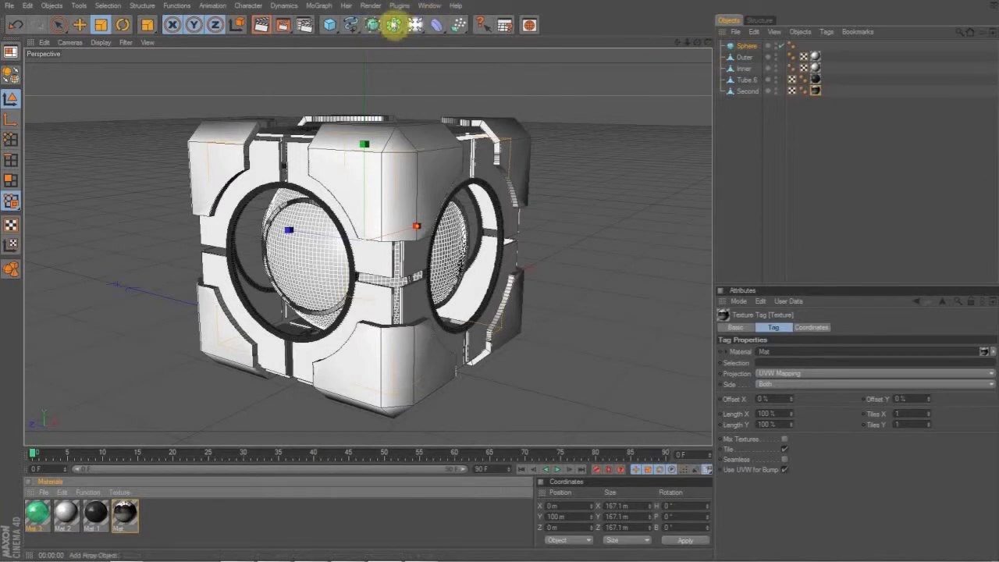
Add an Omni light and move it above and beside the cube, to about X -165, Y 261, Z 121 m.
{"action": "left_click_drag", "start_coordinate": [422, 25], "coordinate": [458, 31]}
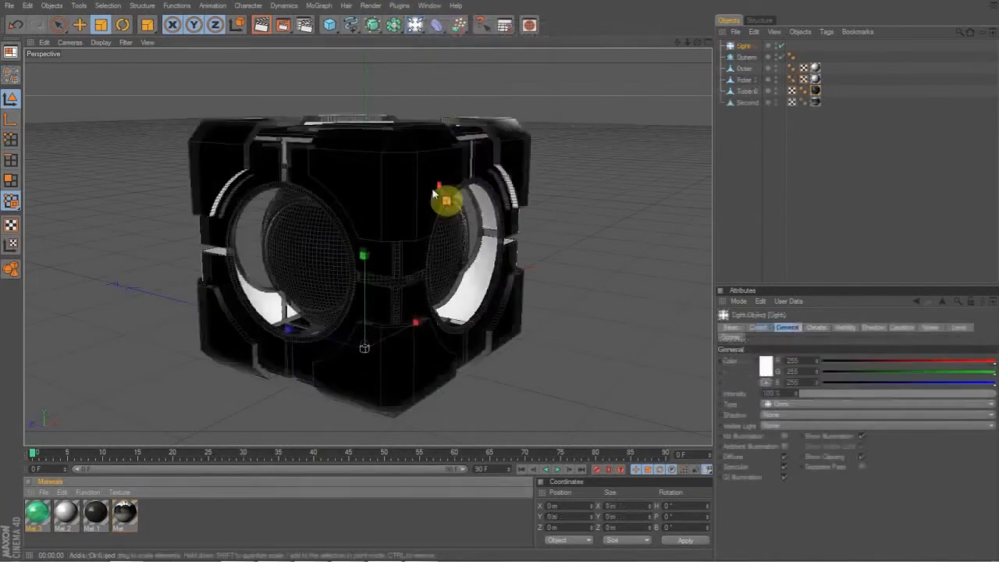
{"action": "left_click", "coordinate": [79, 25]}
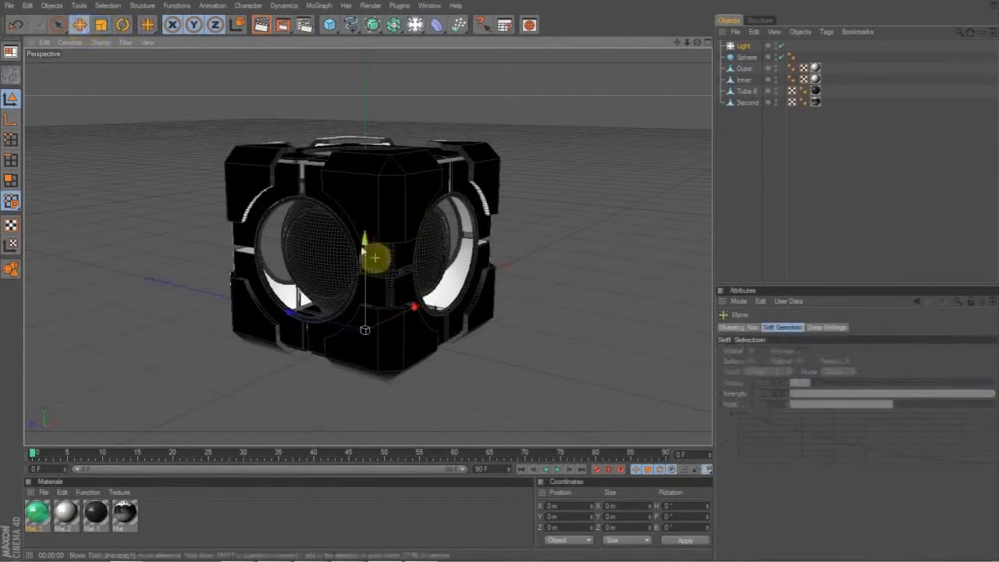
{"action": "left_click_drag", "start_coordinate": [367, 252], "coordinate": [150, 120]}
{"action": "left_click_drag", "start_coordinate": [263, 118], "coordinate": [168, 126]}
{"action": "scroll", "coordinate": [261, 157], "scroll_direction": "down", "scroll_amount": 2}
{"action": "left_click_drag", "start_coordinate": [115, 157], "coordinate": [241, 131]}
Set the light's shadow to Shadow Maps (Soft) and test-render the view.
{"action": "left_click", "coordinate": [747, 45]}
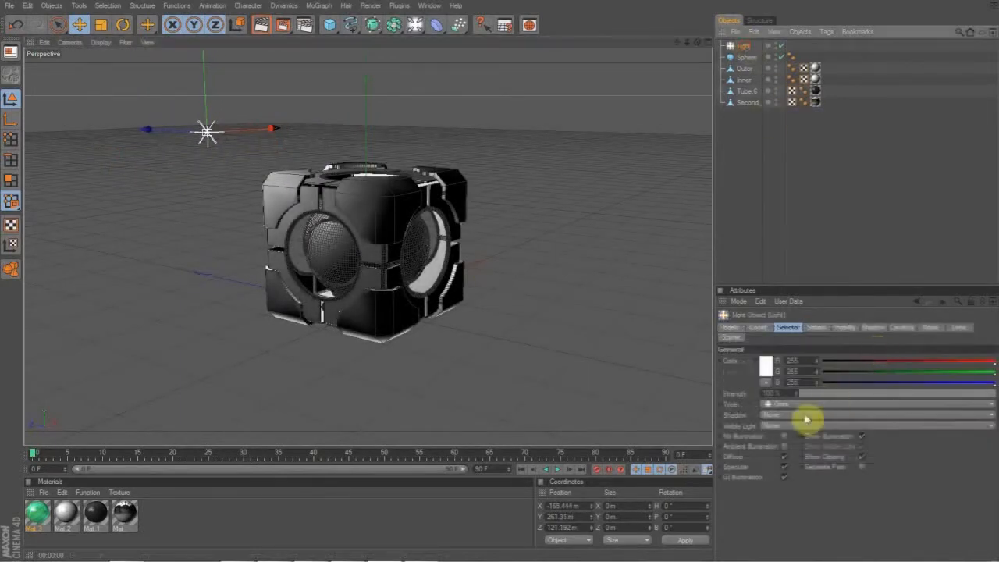
{"action": "left_click", "coordinate": [804, 417]}
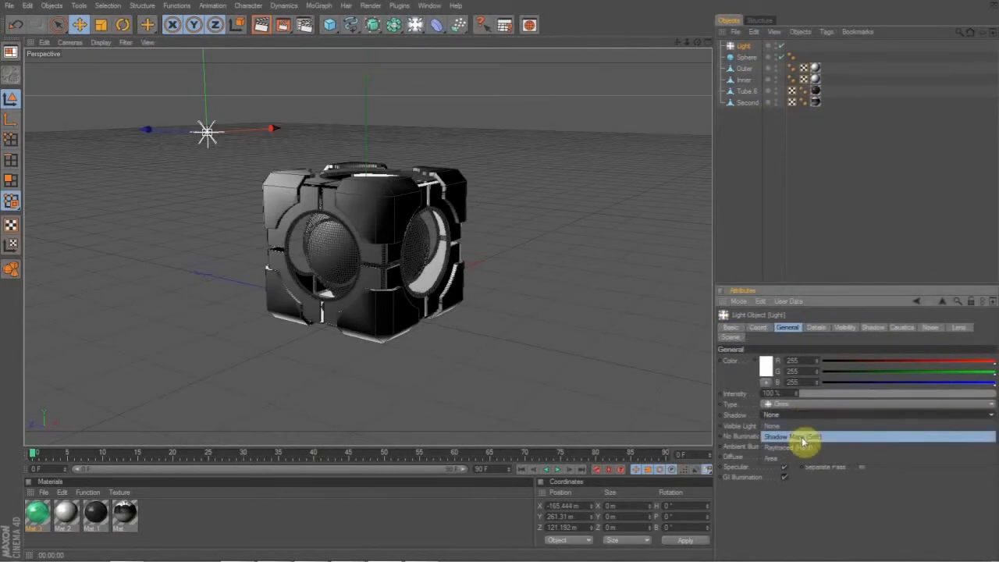
{"action": "left_click", "coordinate": [804, 442]}
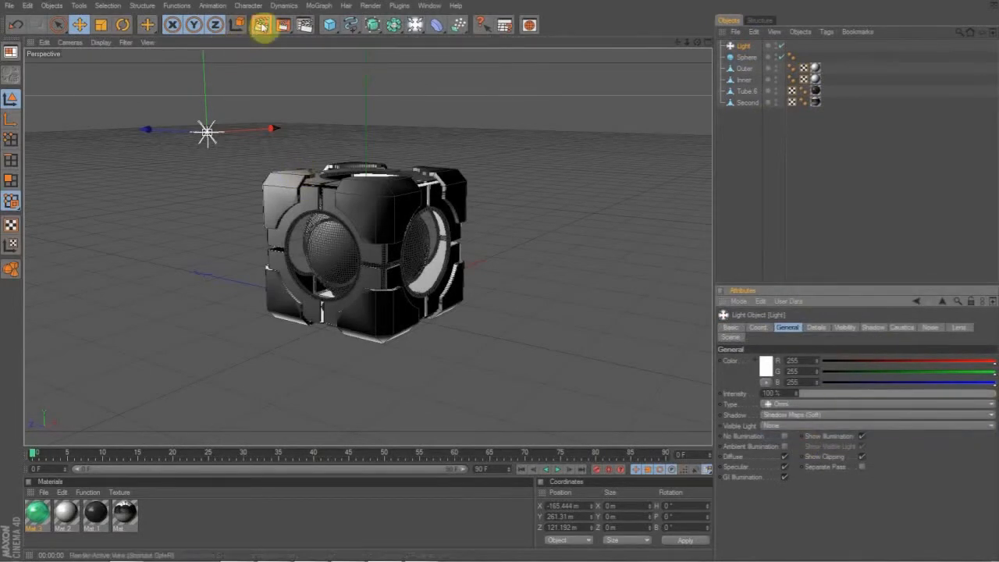
{"action": "left_click", "coordinate": [262, 24]}
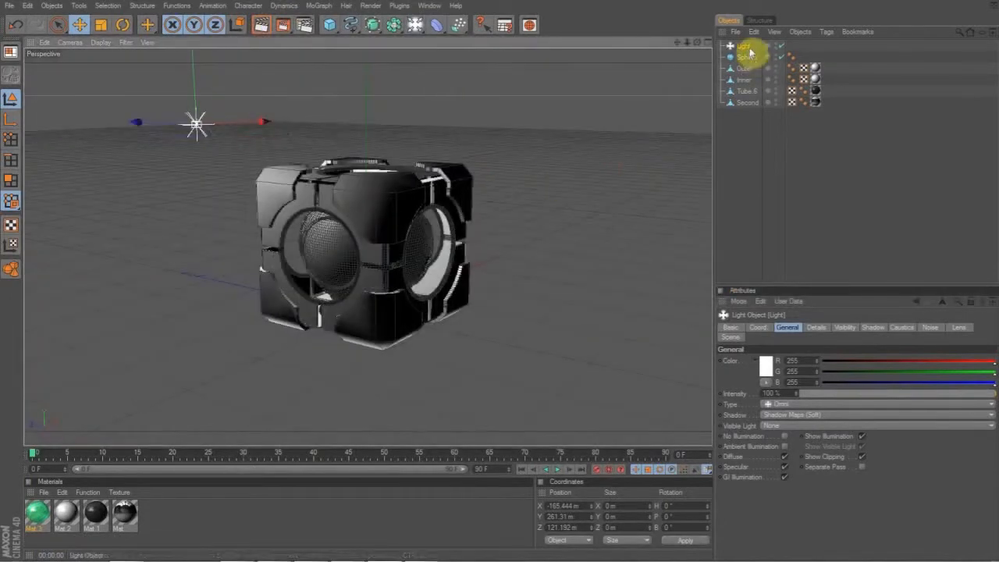
Duplicate the light and move the copy across to the cube's other side, to about X -59, Z -236 m.
{"action": "mouse_move", "coordinate": [745, 47]}
{"action": "left_mouse_down"}
{"action": "mouse_move", "coordinate": [756, 94]}
{"action": "mouse_move", "coordinate": [744, 148]}
{"action": "left_mouse_up"}
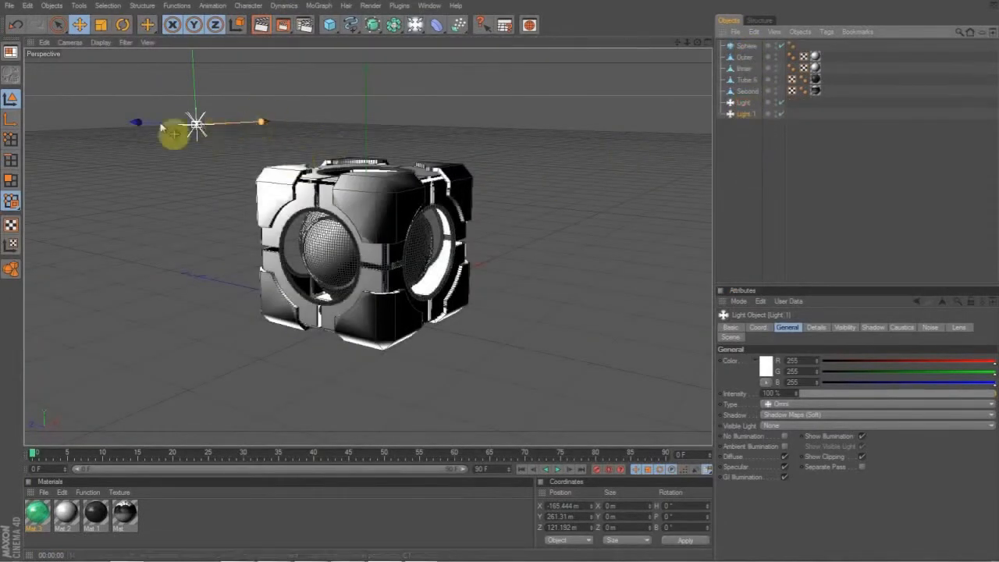
{"action": "left_click_drag", "start_coordinate": [139, 123], "coordinate": [398, 132]}
{"action": "left_click_drag", "start_coordinate": [513, 132], "coordinate": [557, 127]}
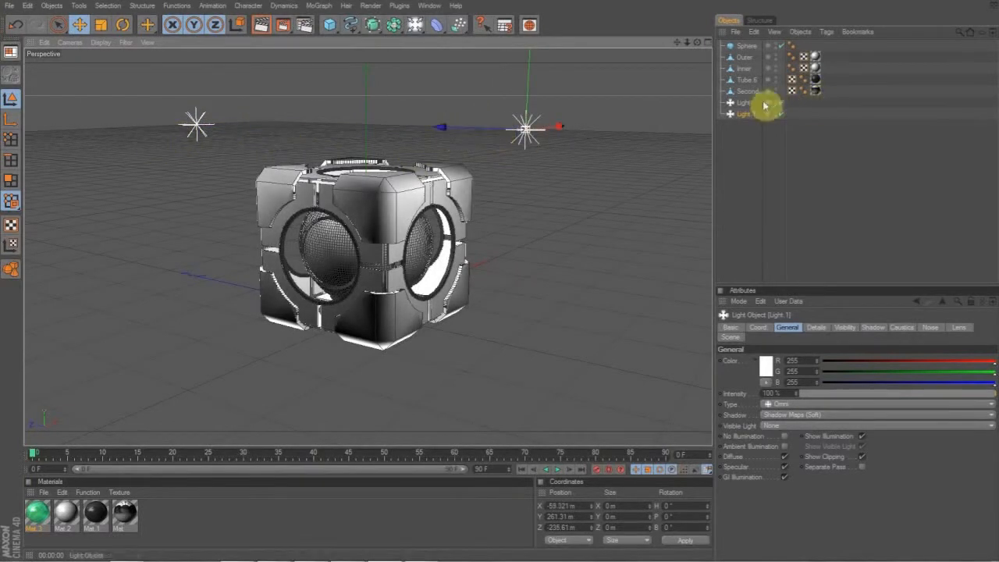
Raise both lights together slightly above their present height and test-render the view.
{"action": "left_click", "coordinate": [729, 104]}
{"action": "left_click", "coordinate": [745, 114], "text": "ctrl"}
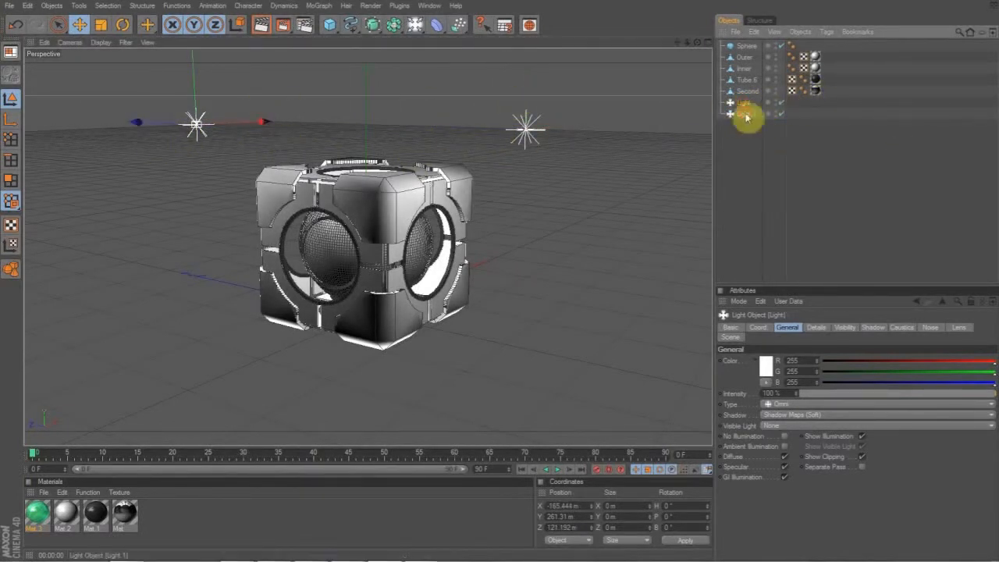
{"action": "mouse_move", "coordinate": [347, 97]}
{"action": "left_mouse_down"}
{"action": "mouse_move", "coordinate": [347, 10]}
{"action": "mouse_move", "coordinate": [347, 88]}
{"action": "left_mouse_up"}
{"action": "left_click", "coordinate": [672, 122]}
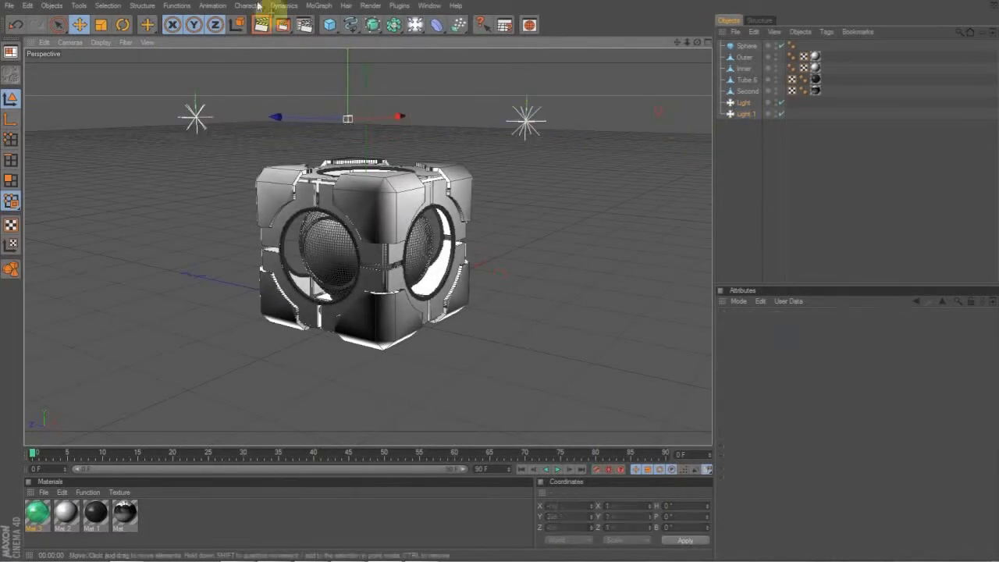
{"action": "left_click", "coordinate": [263, 25]}
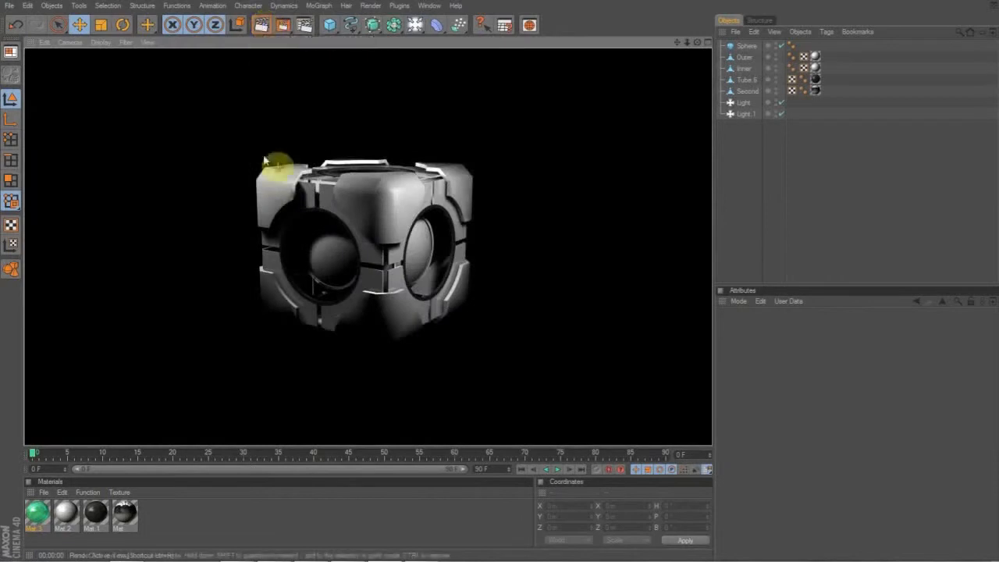
Add a Floor object with the white Mat.2 material and a Sky object with the Mat material.
{"action": "scroll", "coordinate": [275, 177], "scroll_direction": "down", "scroll_amount": 1}
{"action": "scroll", "coordinate": [274, 176], "scroll_direction": "up", "scroll_amount": 4}
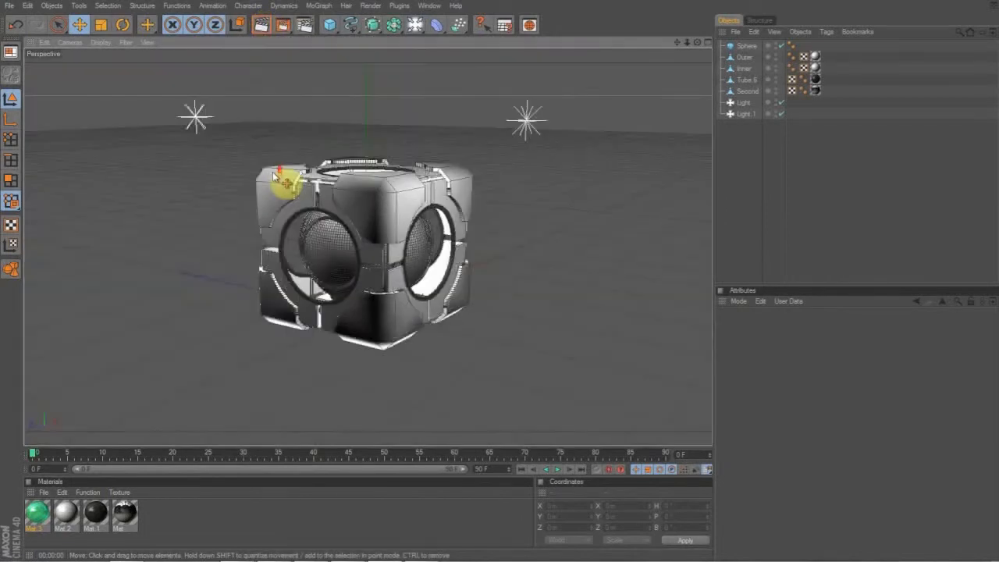
{"action": "scroll", "coordinate": [280, 176], "scroll_direction": "down", "scroll_amount": 1}
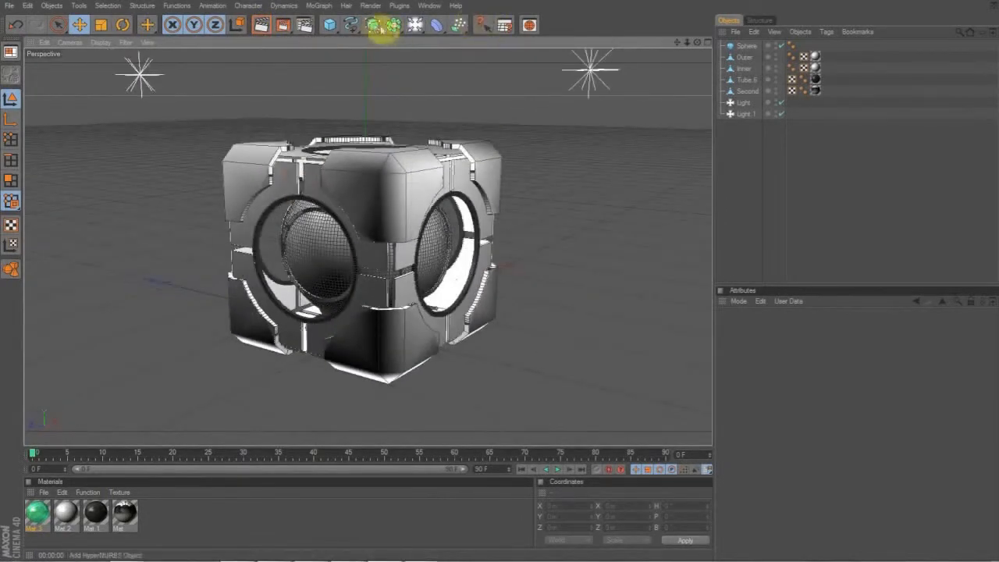
{"action": "left_click_drag", "start_coordinate": [416, 26], "coordinate": [530, 78]}
{"action": "scroll", "coordinate": [268, 357], "scroll_direction": "down", "scroll_amount": 4}
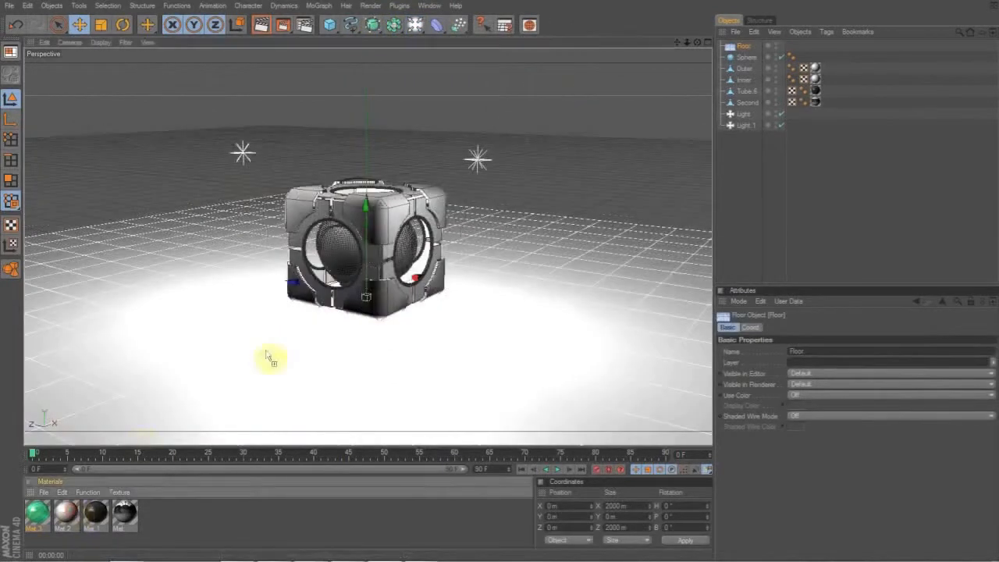
{"action": "left_click_drag", "start_coordinate": [67, 513], "coordinate": [299, 413]}
{"action": "left_click_drag", "start_coordinate": [414, 25], "coordinate": [604, 78]}
{"action": "left_click_drag", "start_coordinate": [127, 513], "coordinate": [754, 45]}
Give the Sky object a Compositing tag with Seen by Camera switched off and test-render the view.
{"action": "right_click", "coordinate": [754, 45]}
{"action": "mouse_move", "coordinate": [776, 53]}
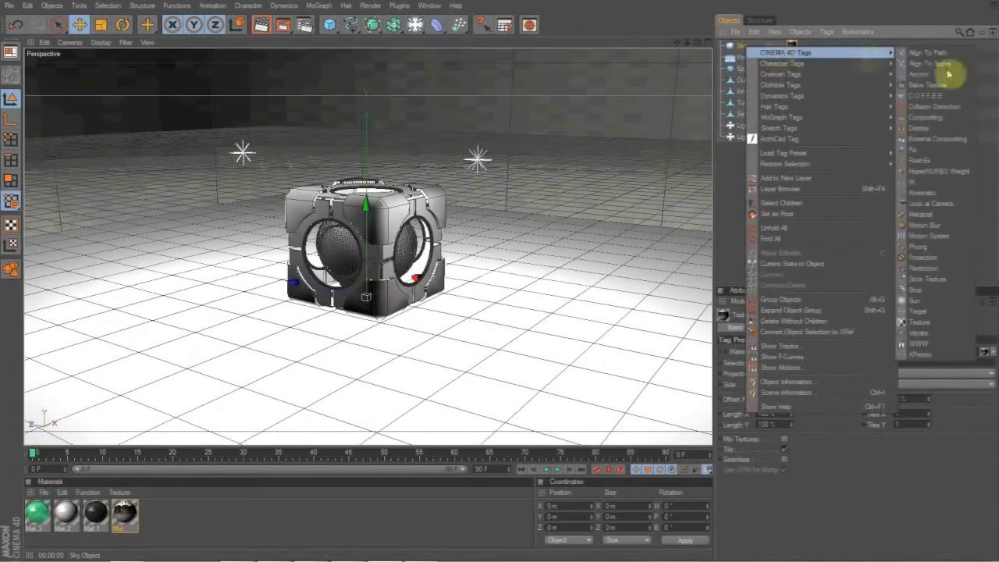
{"action": "left_click", "coordinate": [940, 118]}
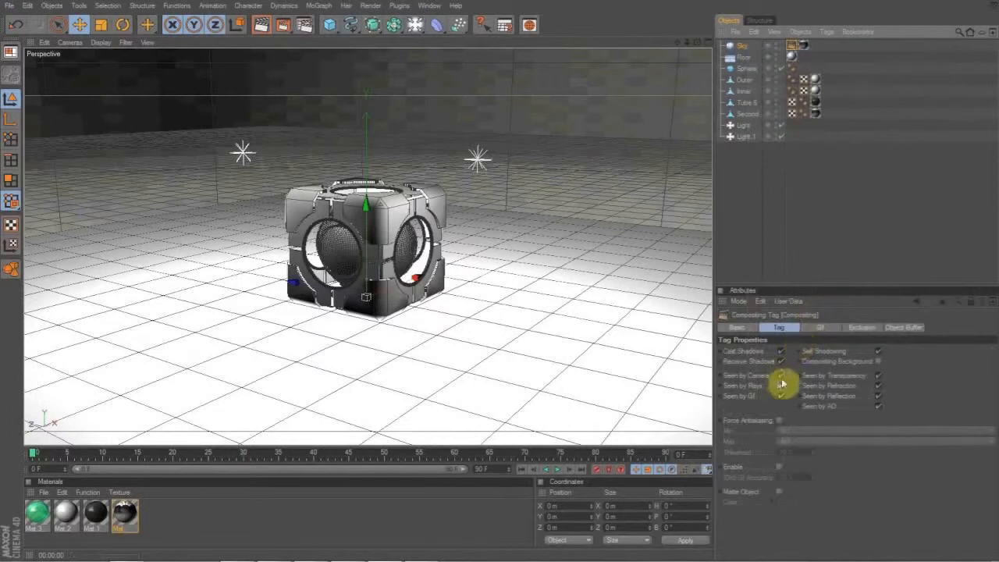
{"action": "left_click", "coordinate": [781, 375]}
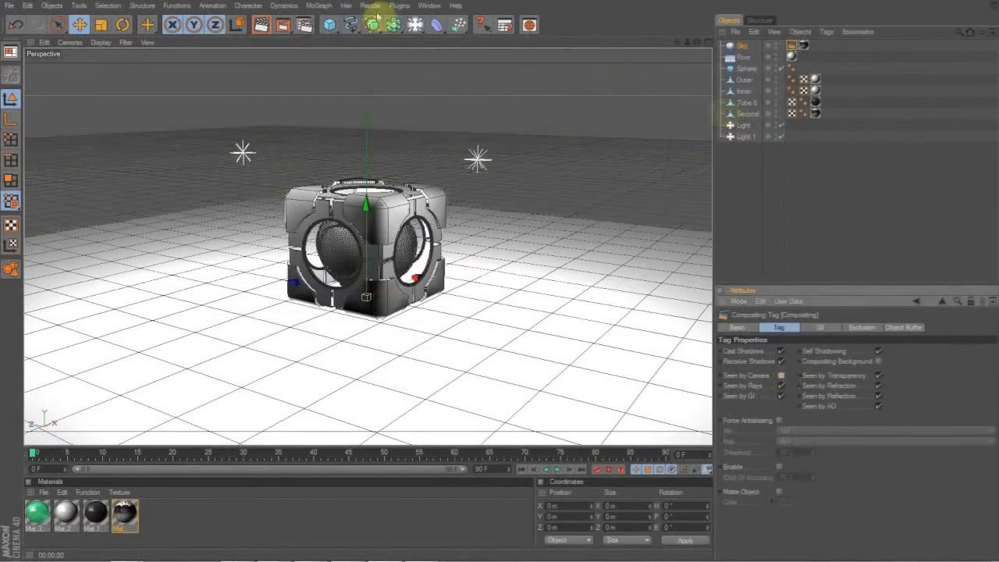
{"action": "left_click", "coordinate": [254, 25]}
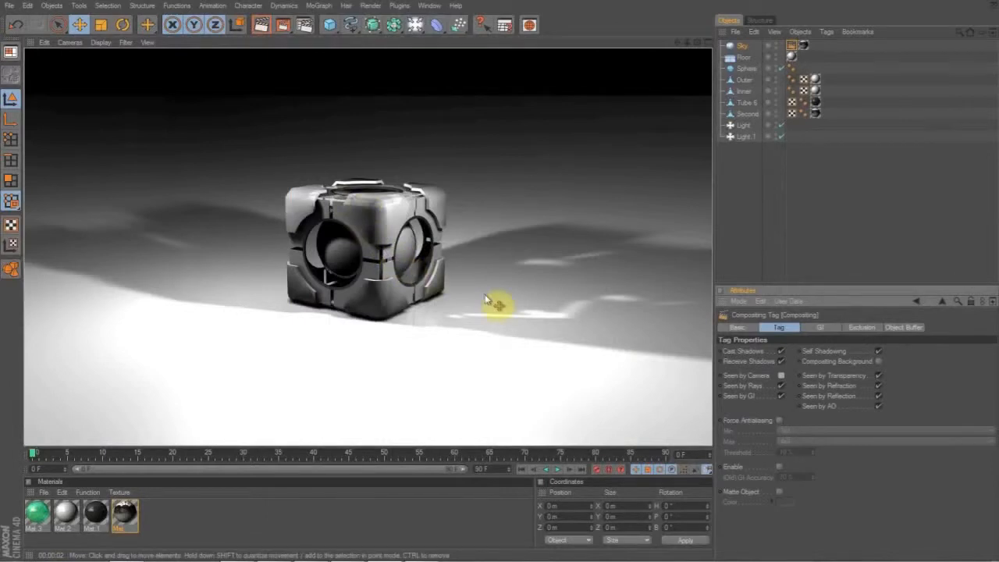
Add the Global Illumination effect to the render settings, leave it disabled, and close the settings.
{"action": "scroll", "coordinate": [485, 300], "scroll_direction": "up", "scroll_amount": 3}
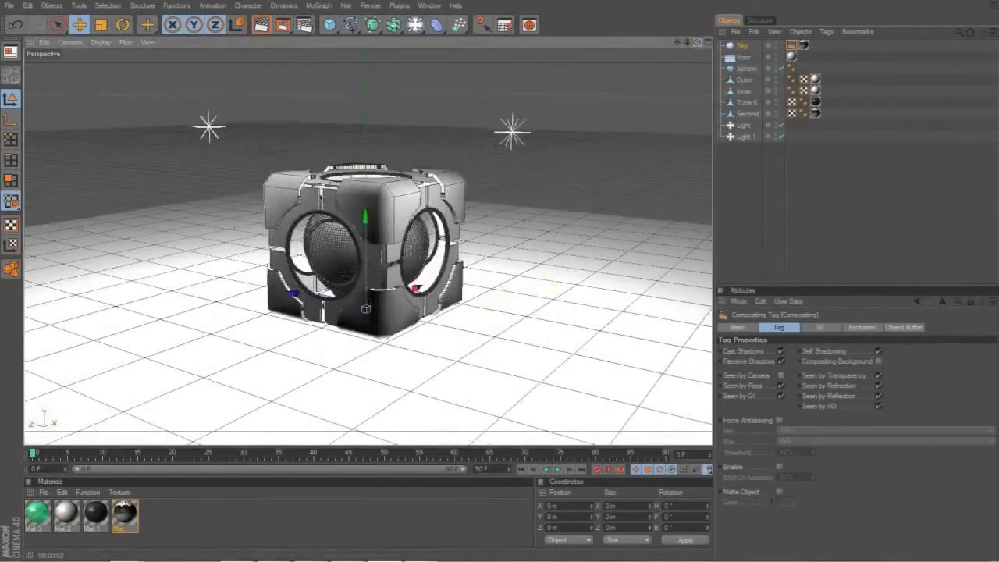
{"action": "mouse_move", "coordinate": [697, 42]}
{"action": "left_mouse_down"}
{"action": "mouse_move", "coordinate": [656, 73]}
{"action": "mouse_move", "coordinate": [618, 16]}
{"action": "mouse_move", "coordinate": [587, 36]}
{"action": "mouse_move", "coordinate": [653, 62]}
{"action": "mouse_move", "coordinate": [660, 83]}
{"action": "mouse_move", "coordinate": [684, 73]}
{"action": "mouse_move", "coordinate": [687, 58]}
{"action": "left_mouse_up"}
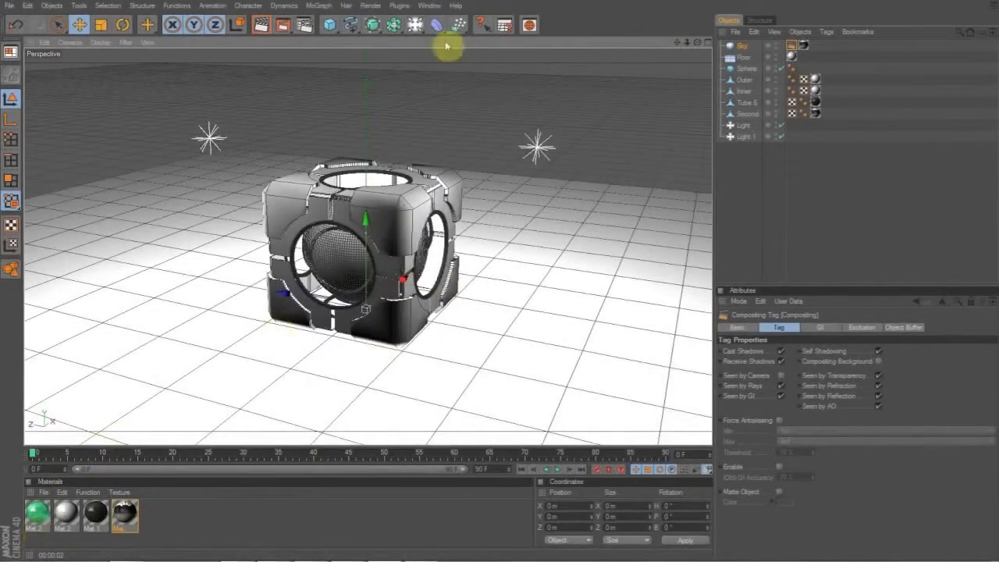
{"action": "left_click", "coordinate": [305, 25]}
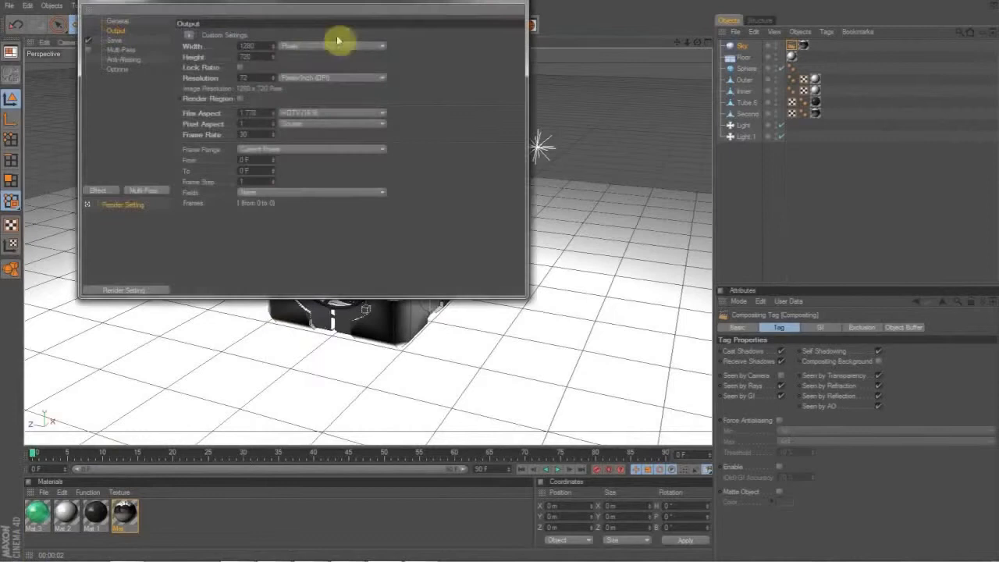
{"action": "left_click", "coordinate": [98, 191]}
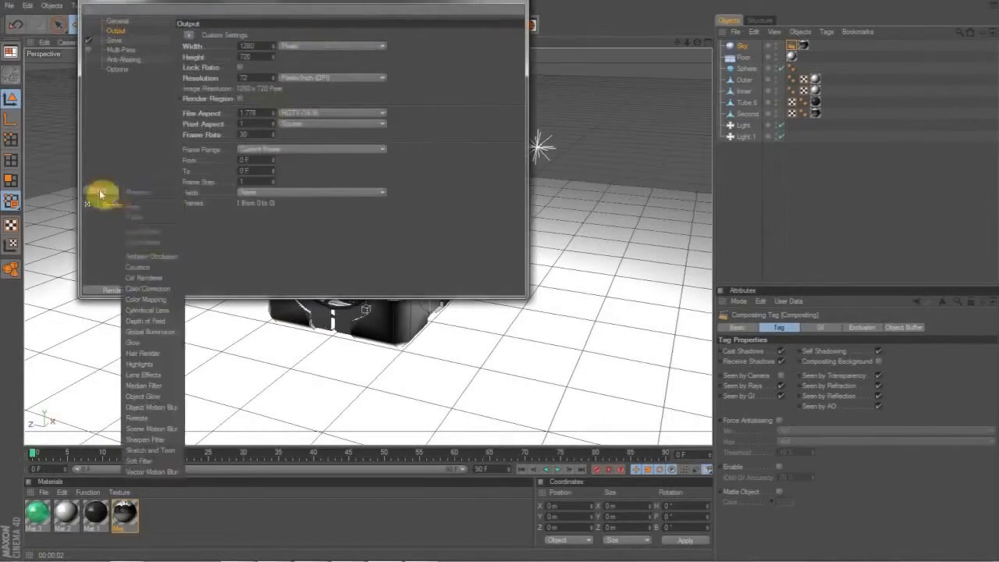
{"action": "left_click", "coordinate": [148, 332]}
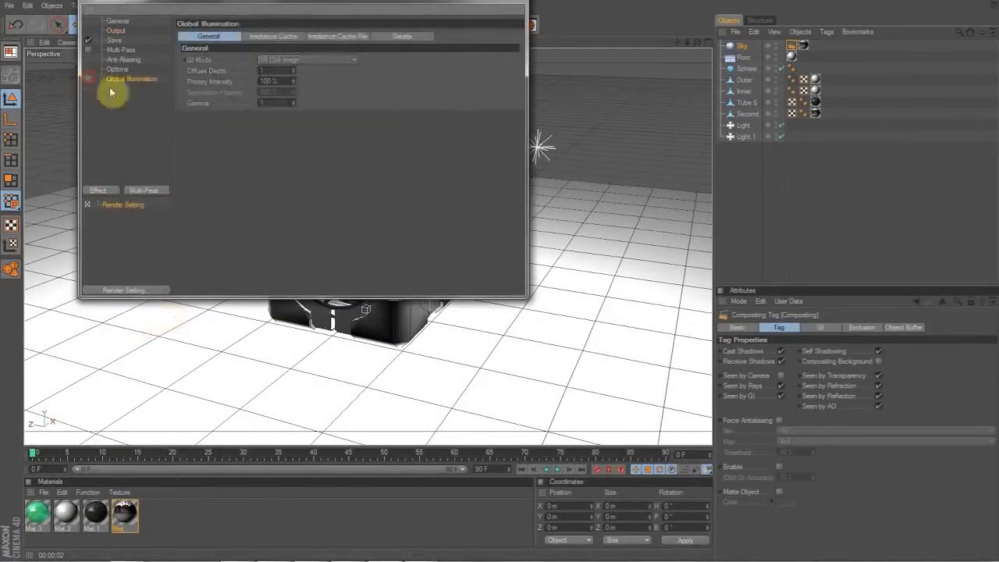
{"action": "left_click", "coordinate": [517, 2]}
Frame the cube more closely and test-render the scene from this angle.
{"action": "scroll", "coordinate": [470, 299], "scroll_direction": "up", "scroll_amount": 4}
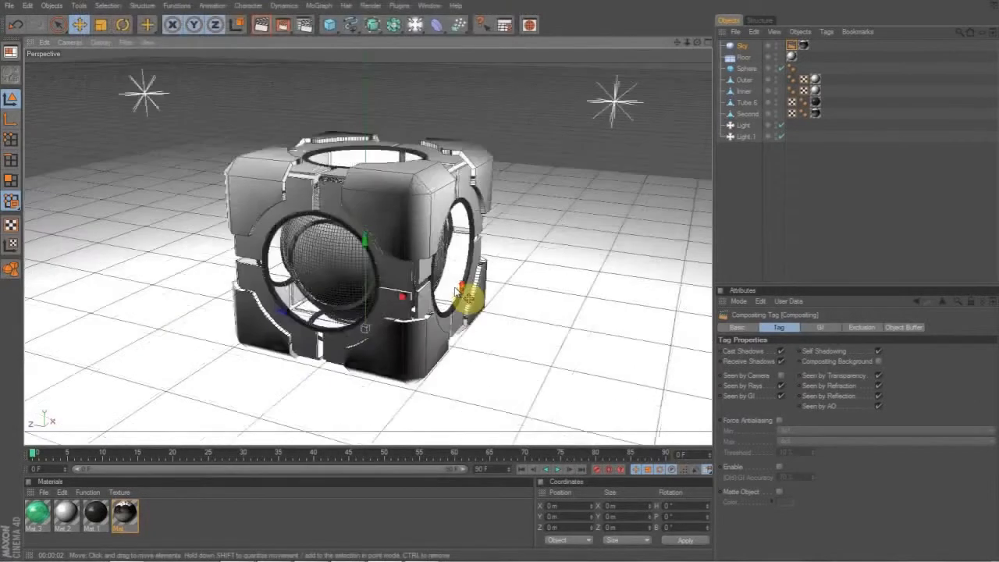
{"action": "scroll", "coordinate": [469, 299], "scroll_direction": "down", "scroll_amount": 1}
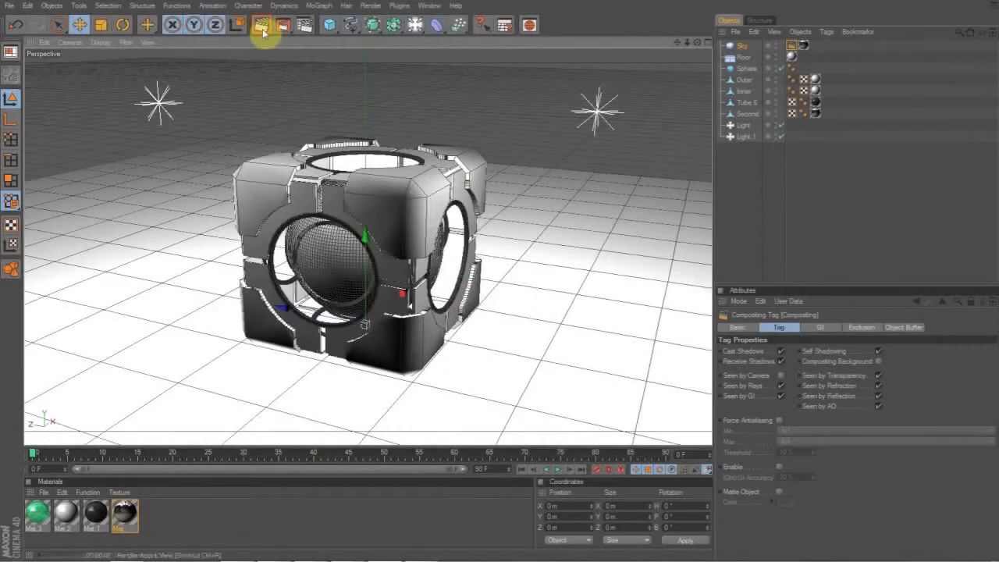
{"action": "left_click", "coordinate": [263, 28]}
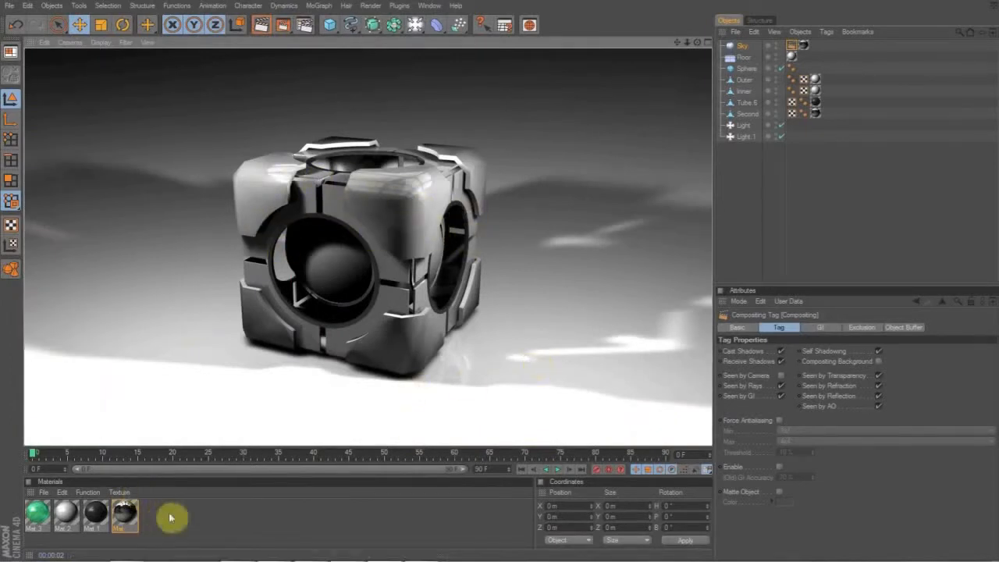
Apply the green Mat.3 material to the inner sphere and test-render the view.
{"action": "left_click_drag", "start_coordinate": [37, 512], "coordinate": [324, 271]}
{"action": "left_click", "coordinate": [262, 25]}
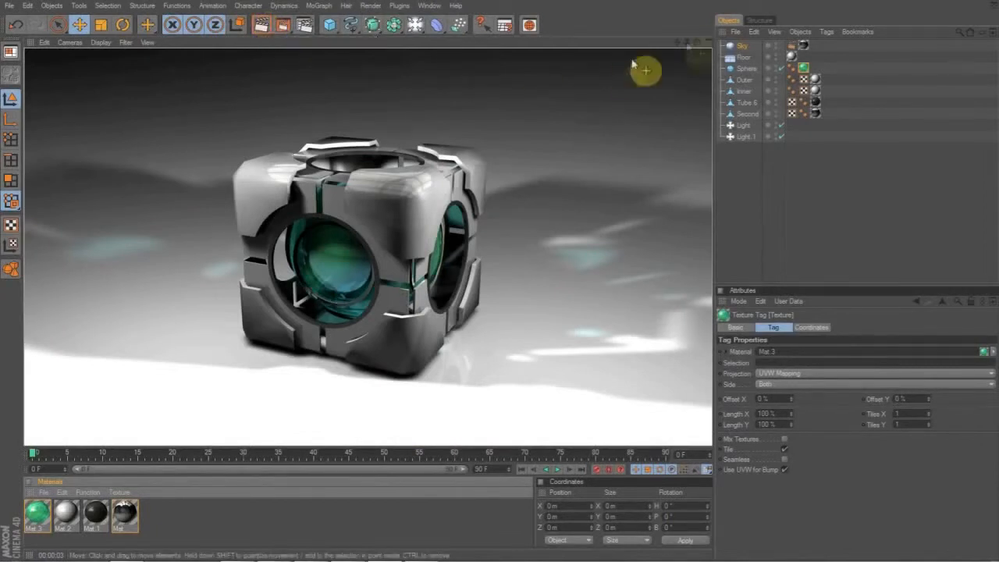
{"action": "left_click_drag", "start_coordinate": [698, 43], "coordinate": [683, 67]}
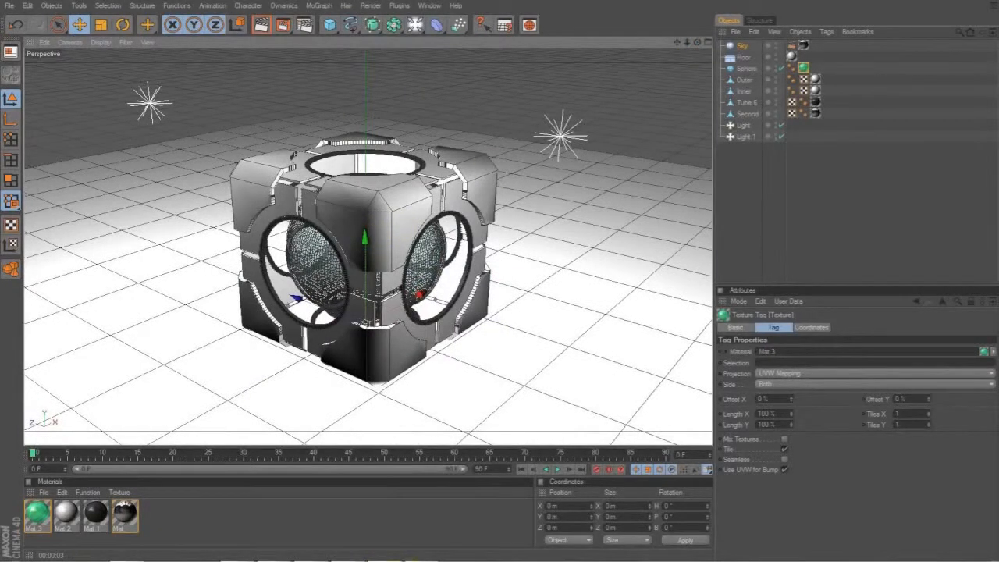
Switch to the cube render in Photoshop and draw a black 1 px line from beyond its lower-left edge to the left-hand sphere opening.
{"action": "left_click", "coordinate": [430, 561]}
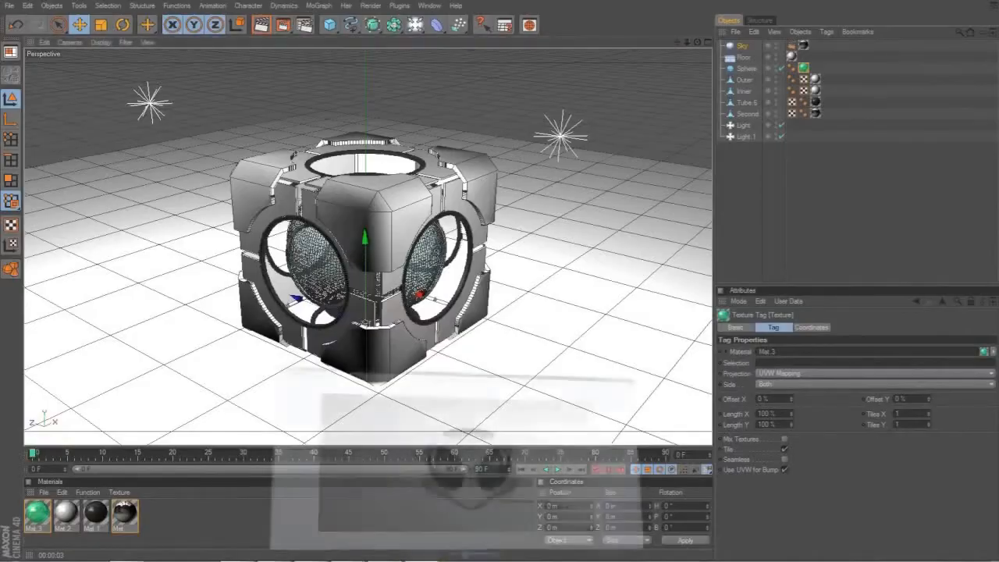
{"action": "left_click", "coordinate": [351, 561]}
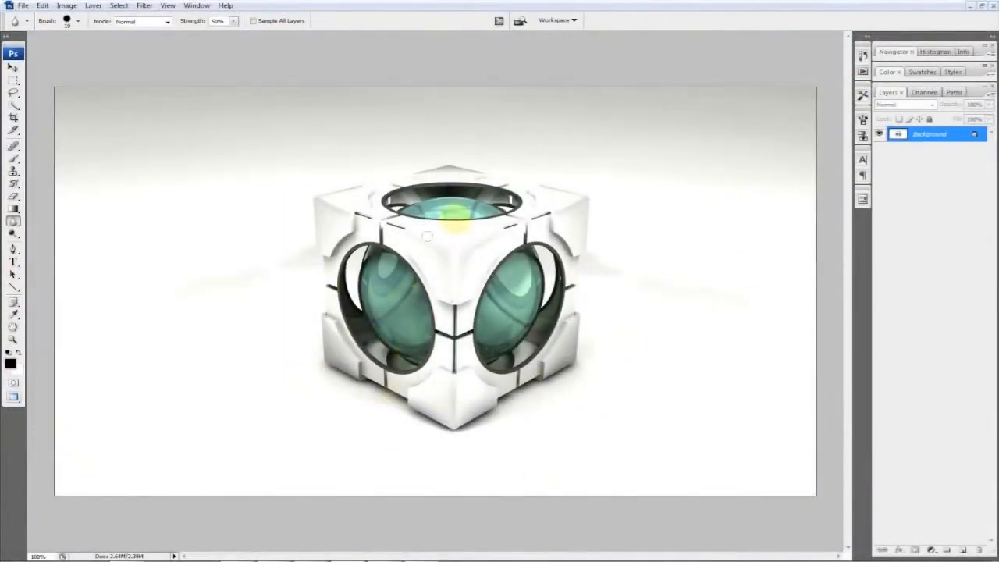
{"action": "left_click", "coordinate": [14, 250]}
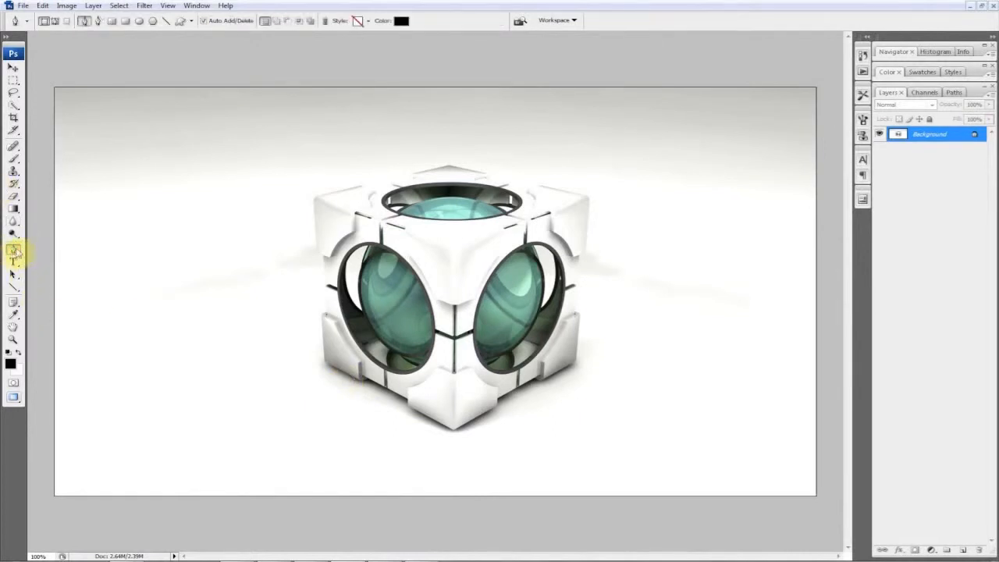
{"action": "left_click", "coordinate": [167, 22]}
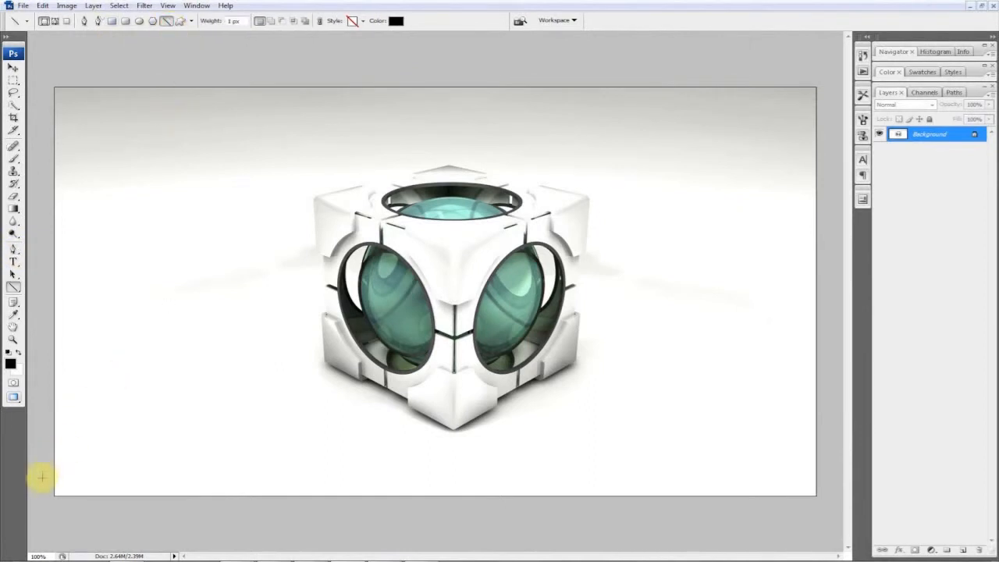
{"action": "left_click_drag", "start_coordinate": [41, 480], "coordinate": [422, 292]}
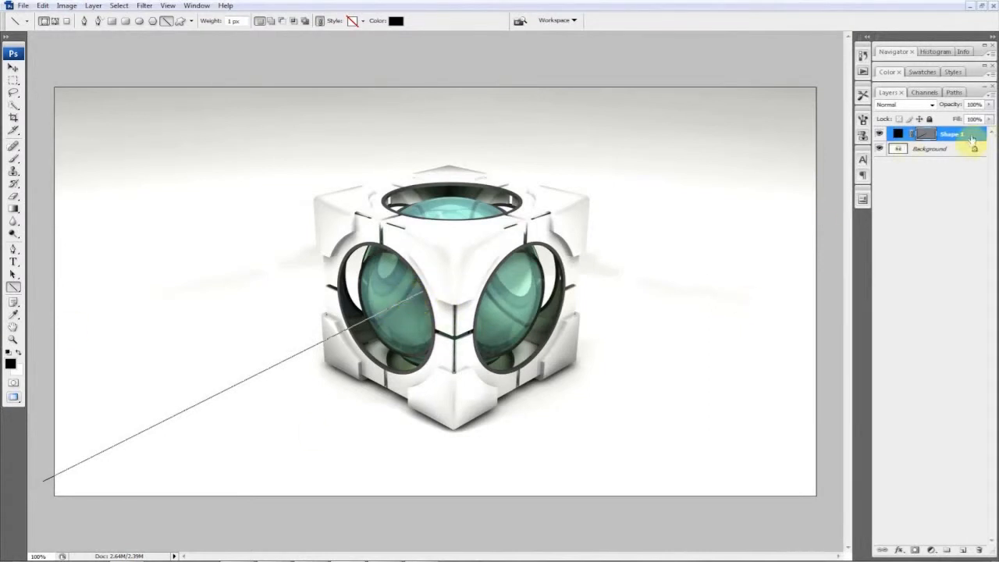
Enable Outer Glow, Inner Glow and Color Overlay on the Shape 1 line layer and make the outer glow light red.
{"action": "double_click", "coordinate": [972, 136]}
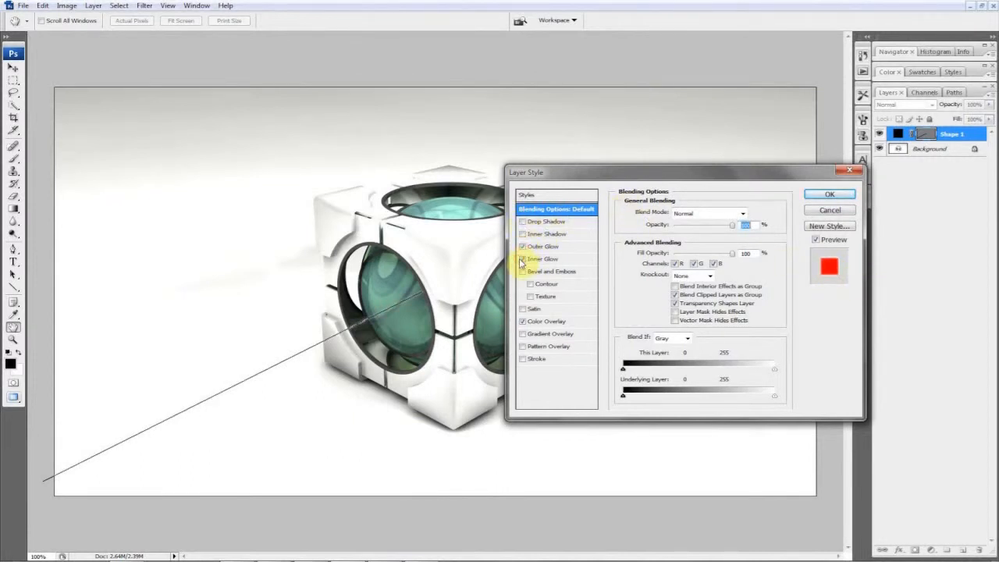
{"action": "left_click", "coordinate": [544, 248]}
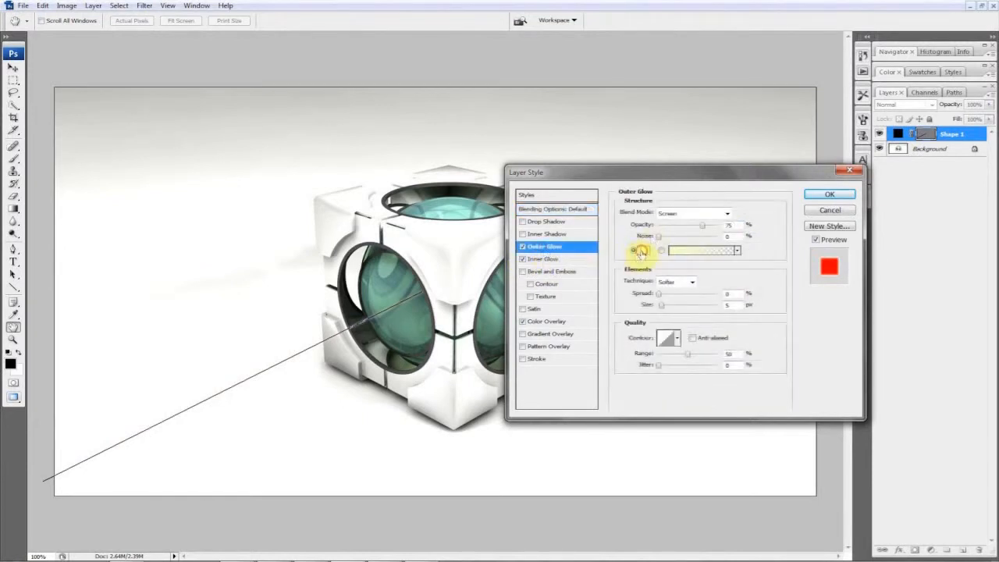
{"action": "left_click", "coordinate": [686, 249]}
{"action": "left_click_drag", "start_coordinate": [518, 156], "coordinate": [508, 116]}
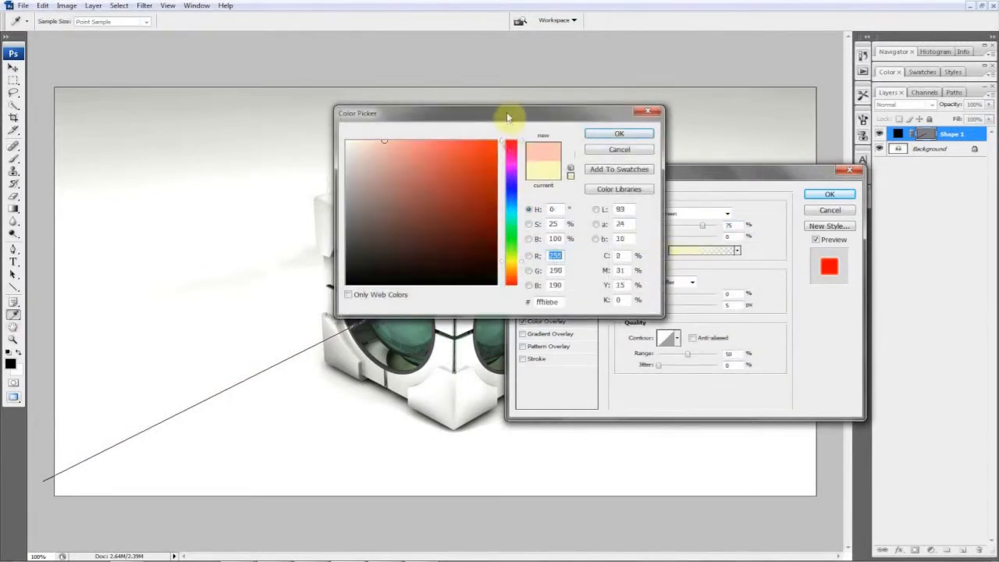
{"action": "left_click_drag", "start_coordinate": [476, 148], "coordinate": [453, 140]}
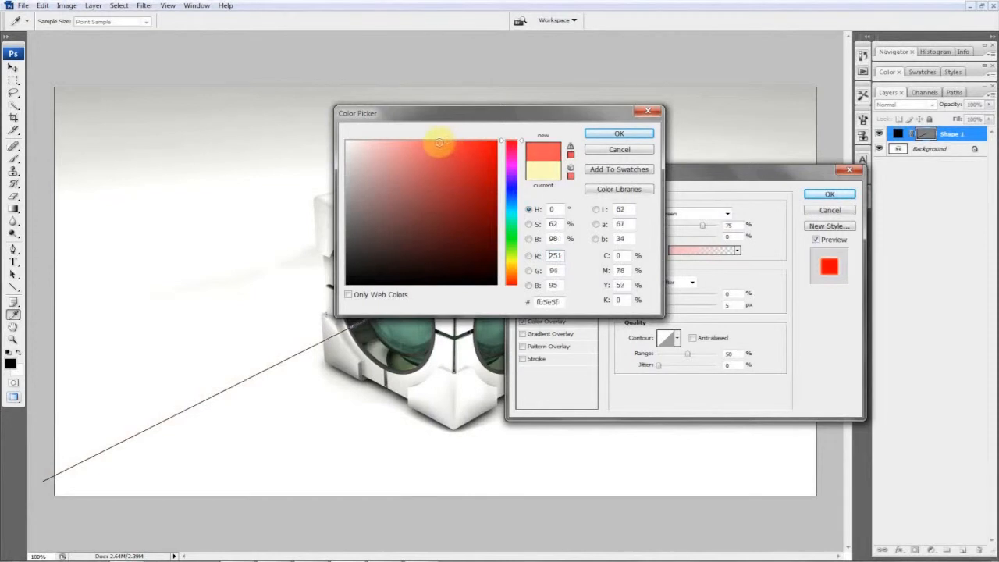
{"action": "left_click", "coordinate": [615, 135]}
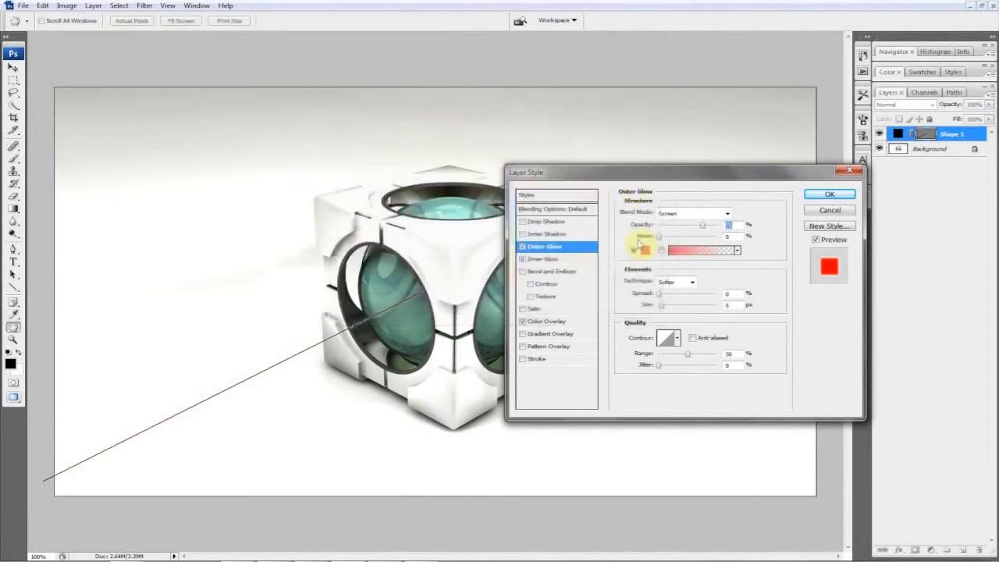
Set the line's inner glow to light red with 100% opacity.
{"action": "left_click", "coordinate": [563, 259]}
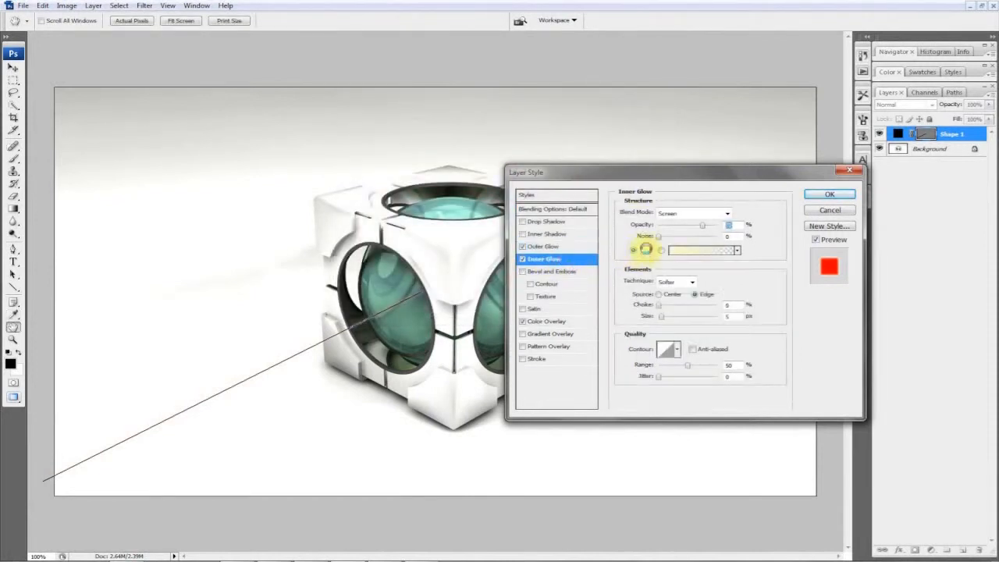
{"action": "left_click", "coordinate": [644, 249]}
{"action": "left_click", "coordinate": [513, 144]}
{"action": "left_click_drag", "start_coordinate": [455, 151], "coordinate": [433, 141]}
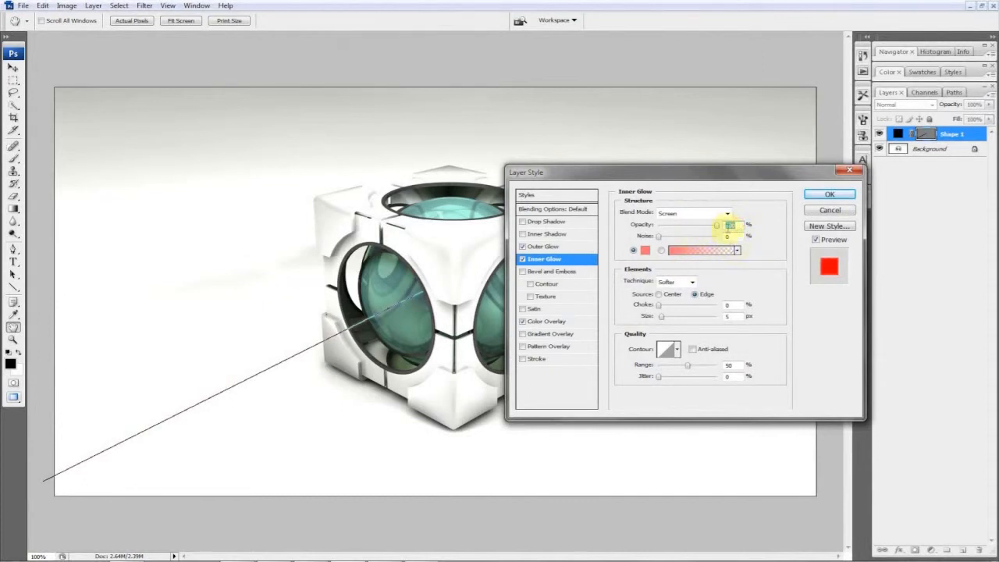
Set the line's outer glow opacity to 100%, apply the layer style and deselect the layer.
{"action": "left_click", "coordinate": [556, 248]}
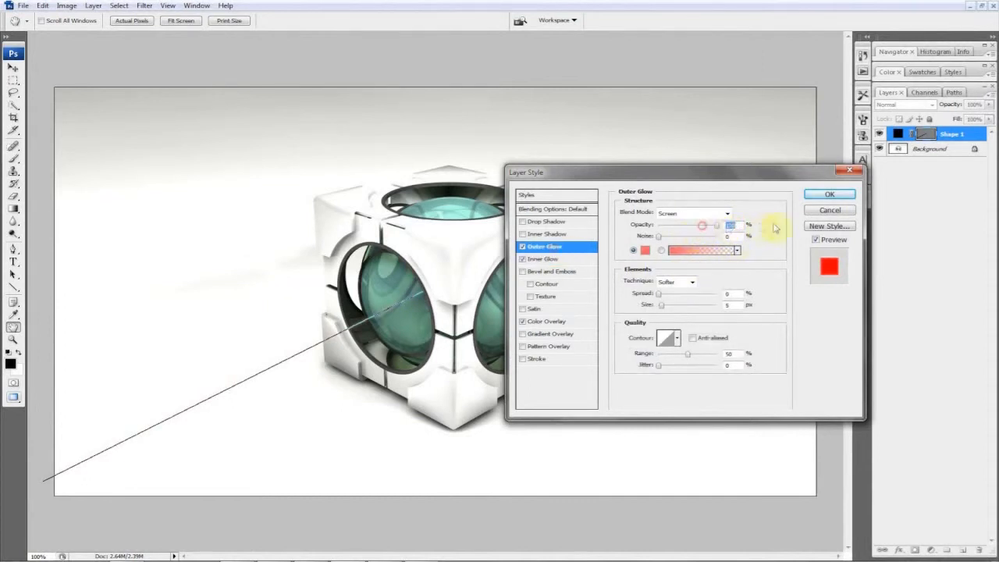
{"action": "left_click", "coordinate": [829, 194]}
{"action": "left_click", "coordinate": [12, 68]}
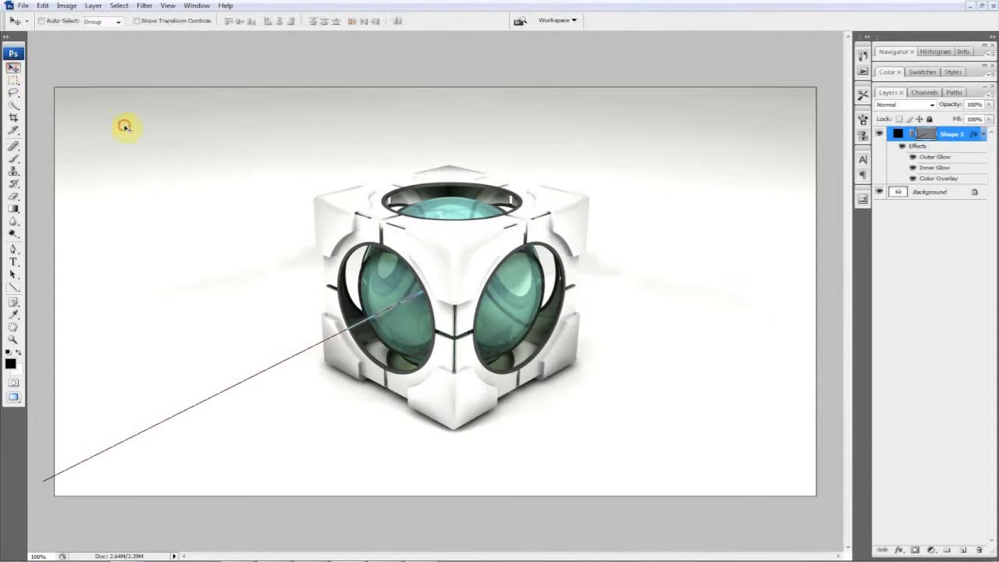
{"action": "left_click", "coordinate": [939, 226]}
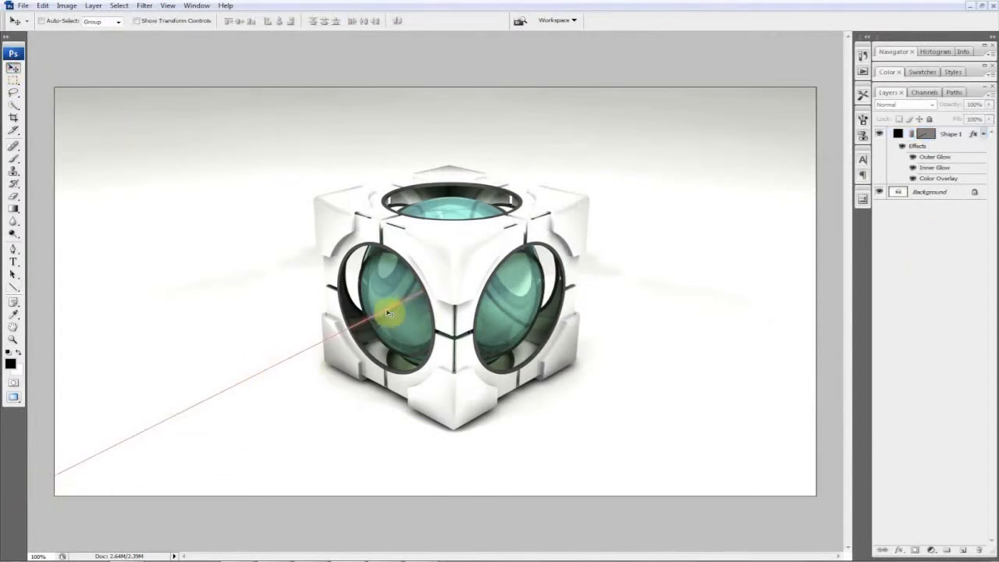
Convert the Background into a regular layer named Layer 0 and give it a black-to-transparent Gradient Overlay.
{"action": "double_click", "coordinate": [954, 194]}
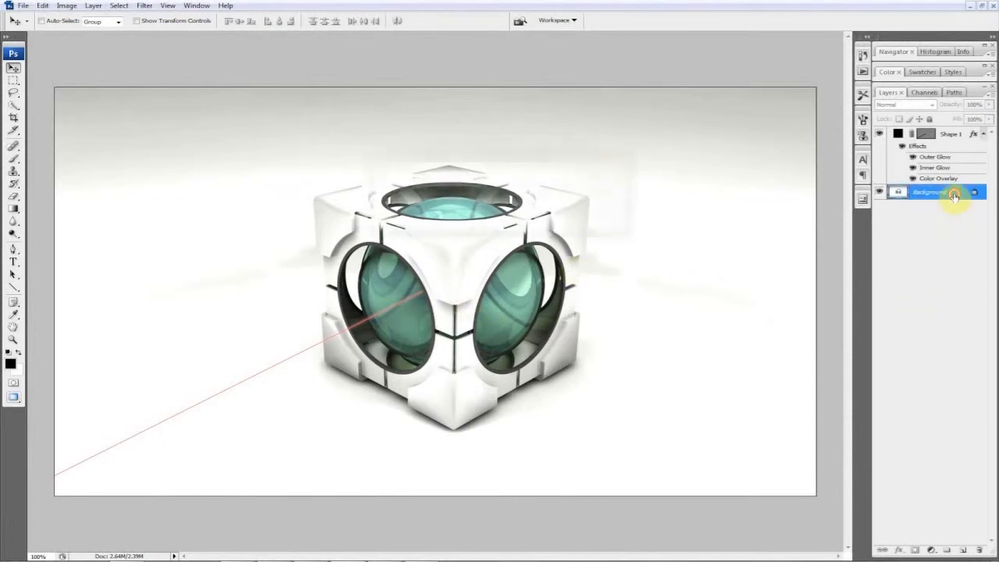
{"action": "left_click", "coordinate": [600, 177]}
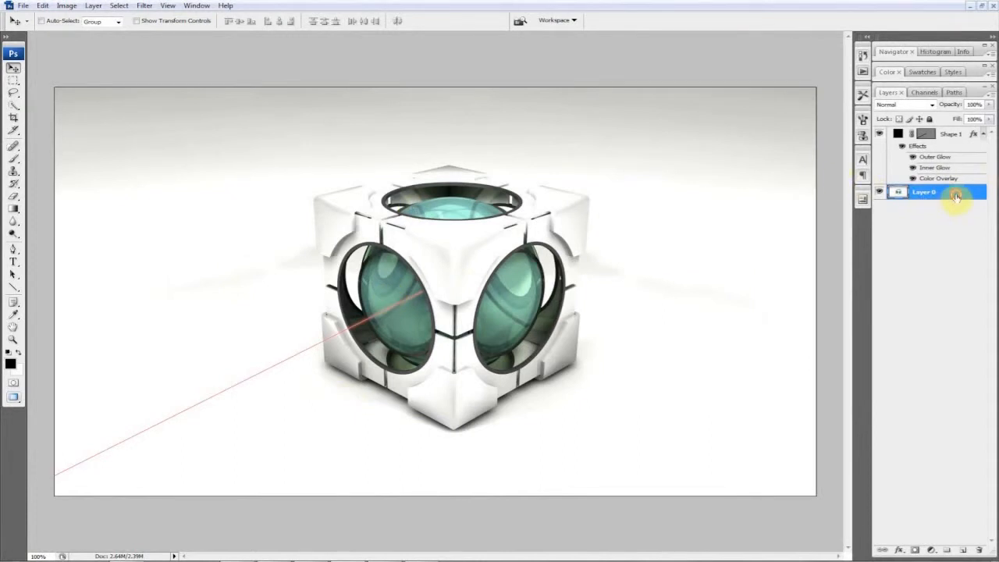
{"action": "double_click", "coordinate": [956, 197]}
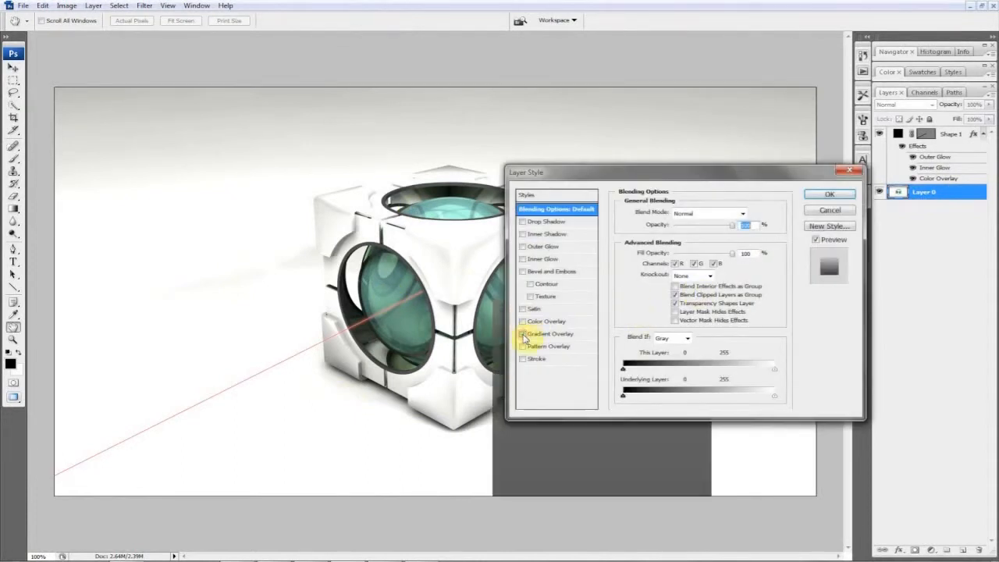
{"action": "left_click", "coordinate": [522, 334]}
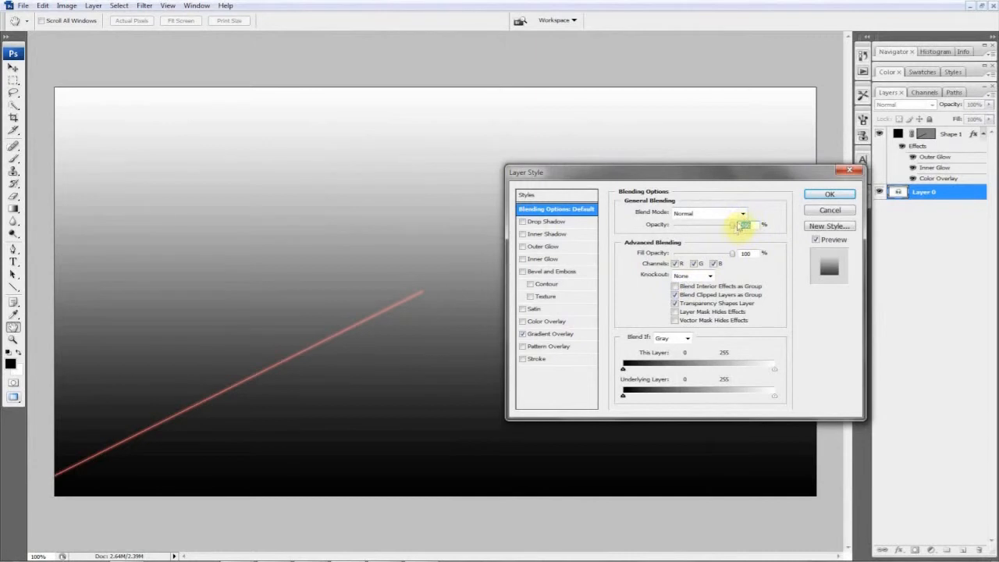
{"action": "left_click", "coordinate": [565, 335]}
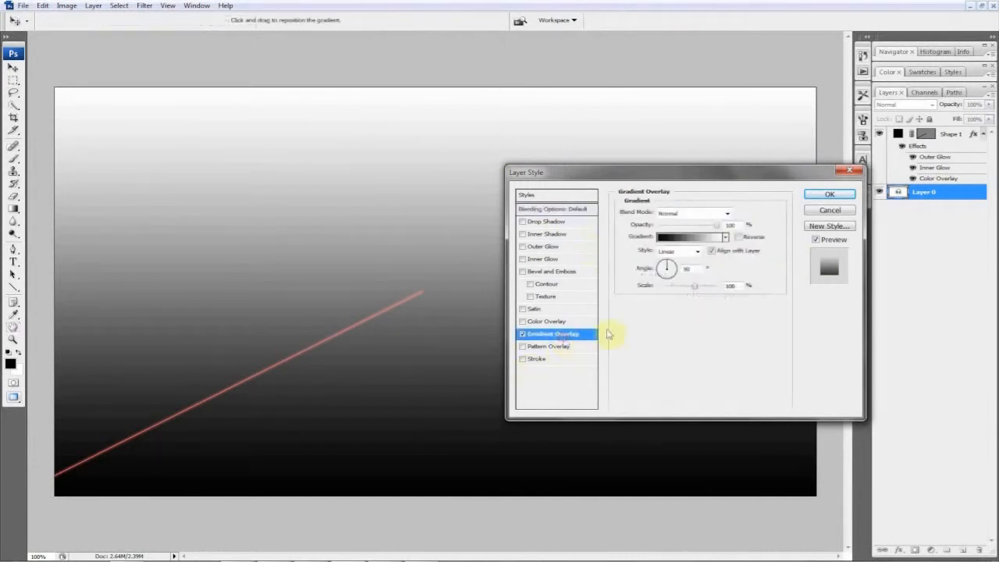
{"action": "left_click", "coordinate": [725, 238]}
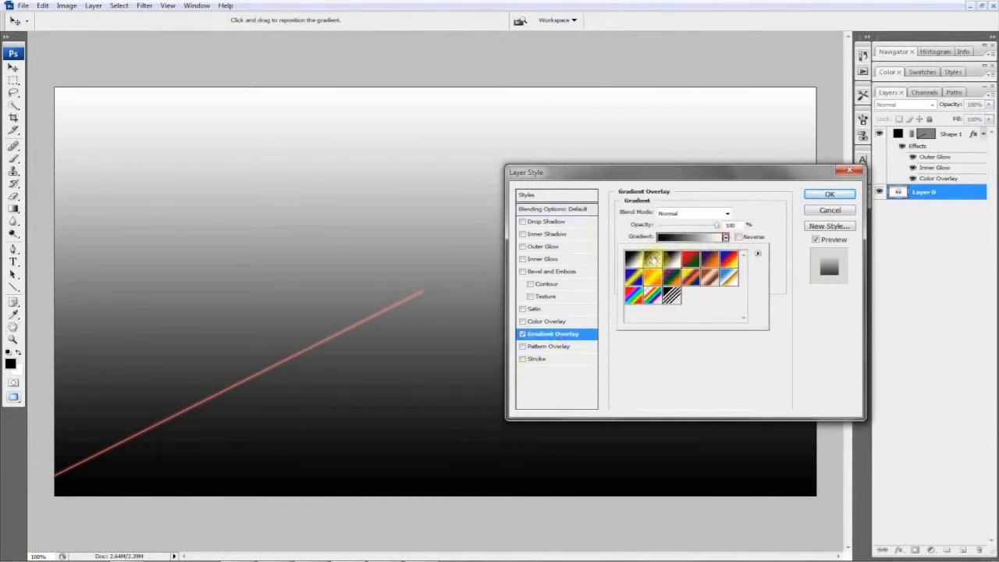
{"action": "left_click", "coordinate": [652, 259]}
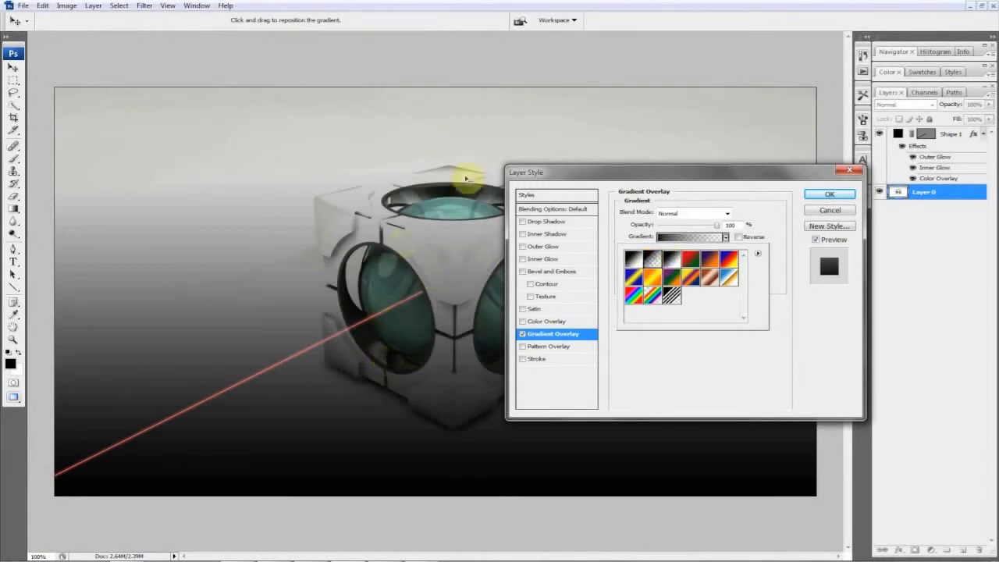
Set the gradient overlay to a 72° angle, 150% scale and about 60% opacity, apply it and collapse both layers' effects lists.
{"action": "left_click", "coordinate": [769, 235]}
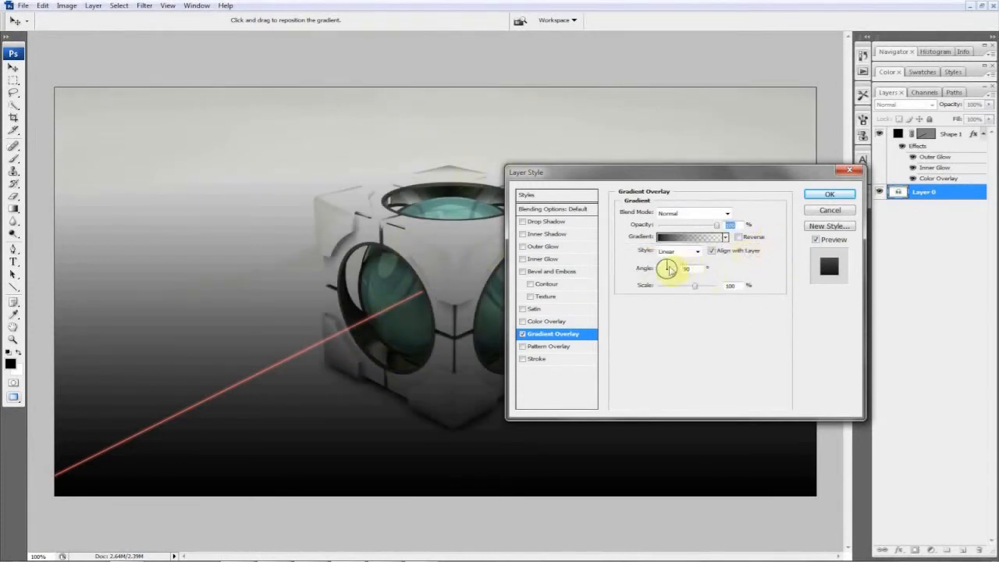
{"action": "left_click_drag", "start_coordinate": [668, 268], "coordinate": [739, 287]}
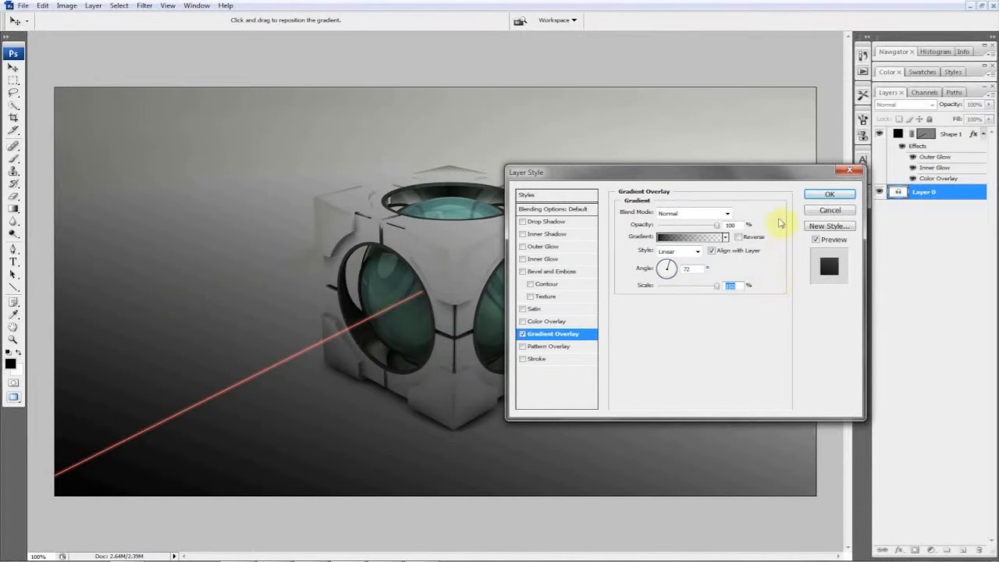
{"action": "left_click_drag", "start_coordinate": [716, 226], "coordinate": [693, 229]}
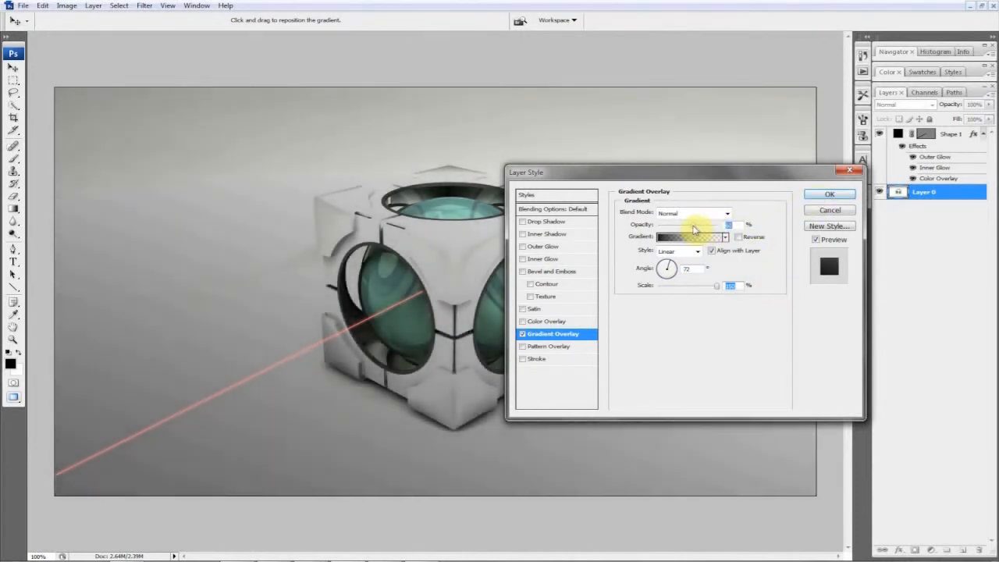
{"action": "left_click", "coordinate": [812, 198]}
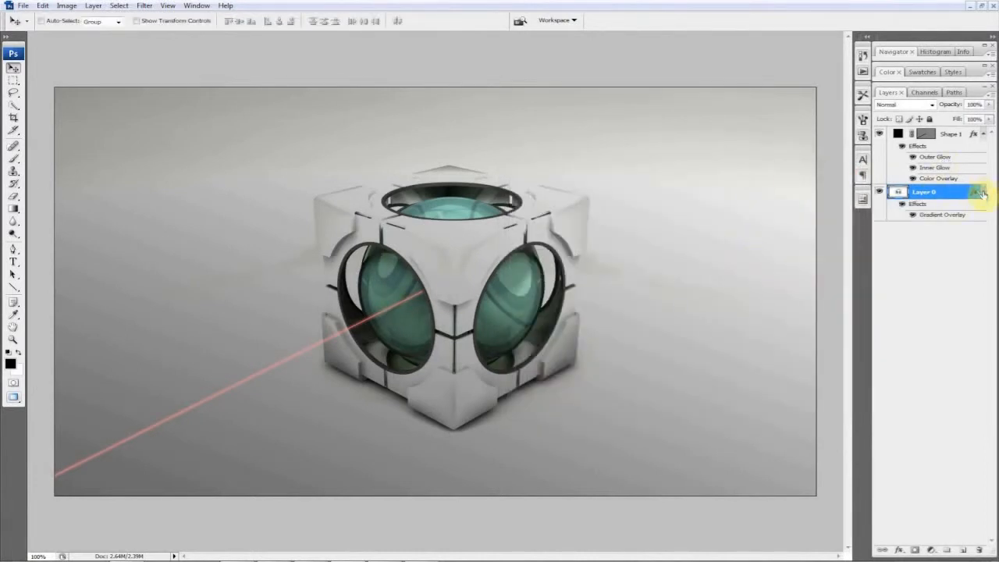
{"action": "left_click", "coordinate": [983, 193]}
{"action": "left_click", "coordinate": [983, 134]}
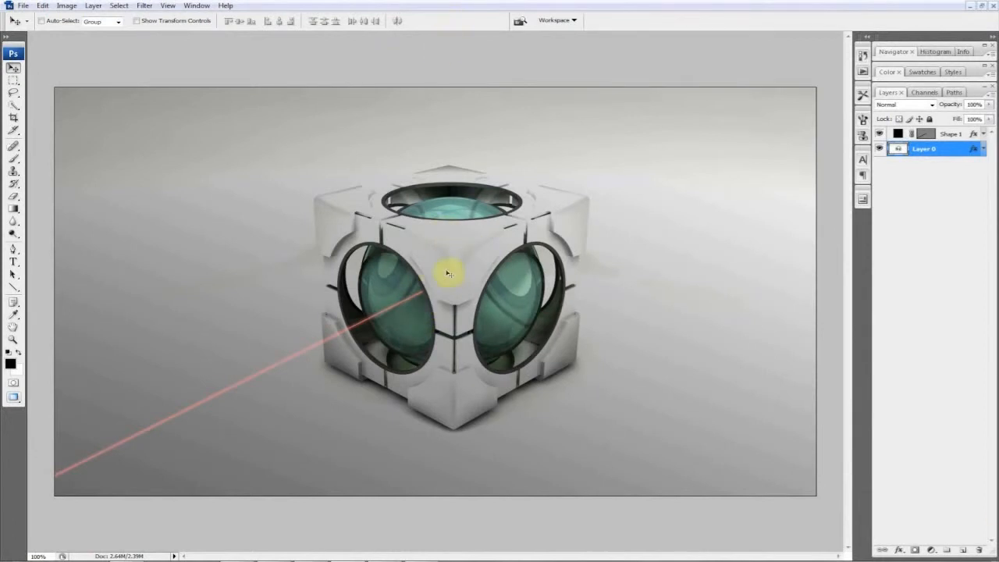
Duplicate the Shape 1 line layer within the same document, keeping the default copy name.
{"action": "left_click", "coordinate": [956, 136]}
{"action": "right_click", "coordinate": [968, 138]}
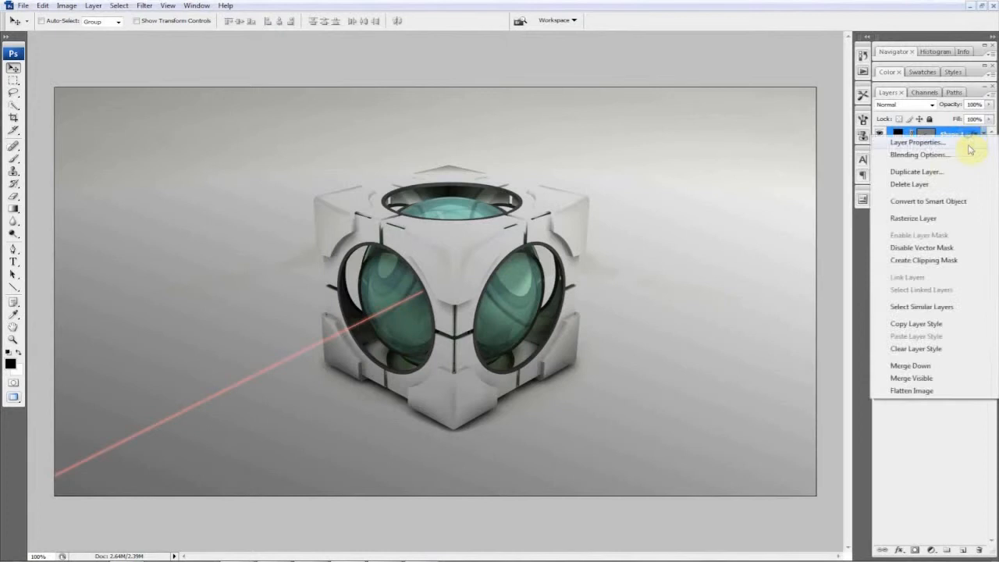
{"action": "left_click", "coordinate": [937, 173]}
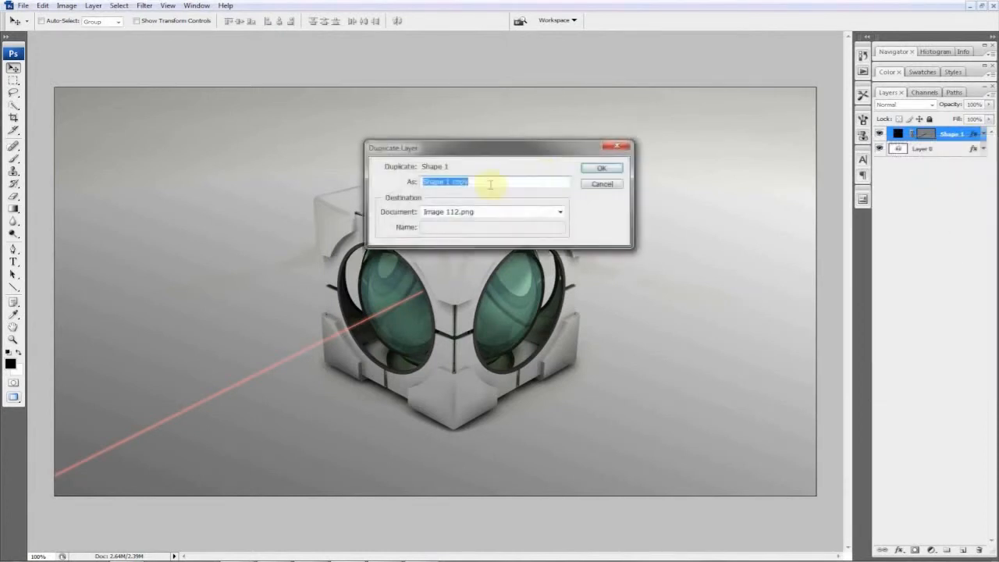
{"action": "left_click", "coordinate": [598, 168]}
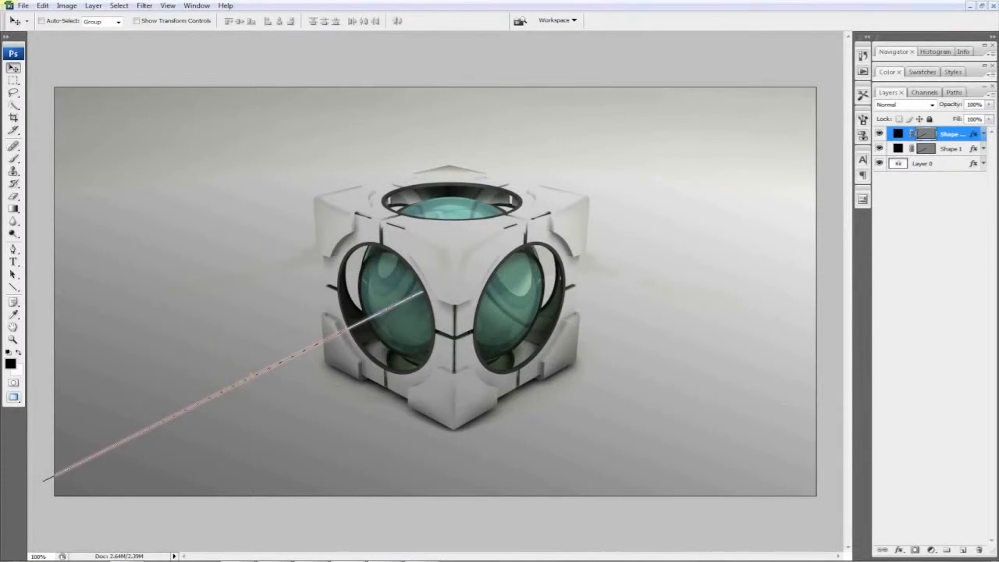
Rotate the duplicated line 118° with Free Transform so it stands vertical, and apply the transformation.
{"action": "left_click", "coordinate": [43, 5]}
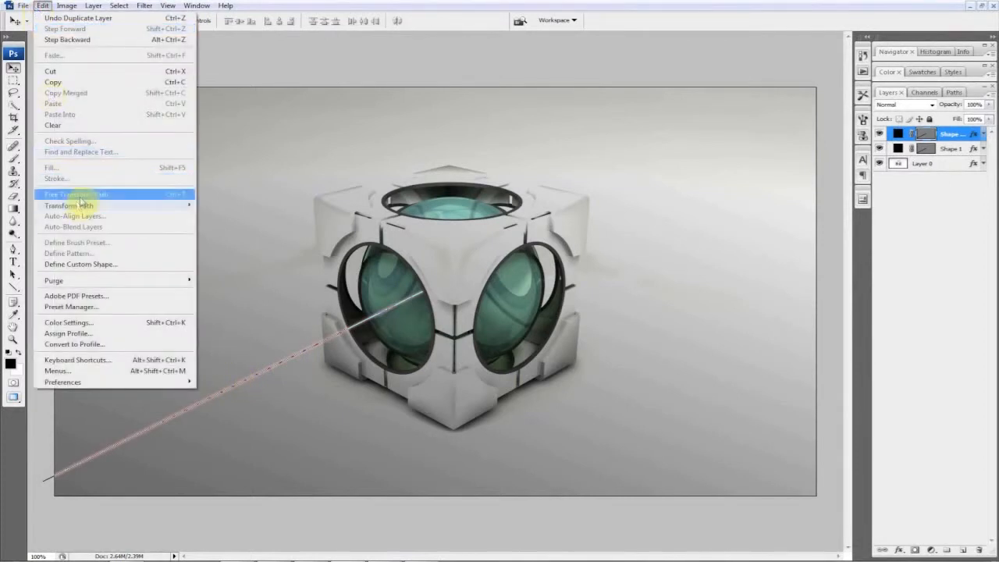
{"action": "left_click", "coordinate": [78, 195]}
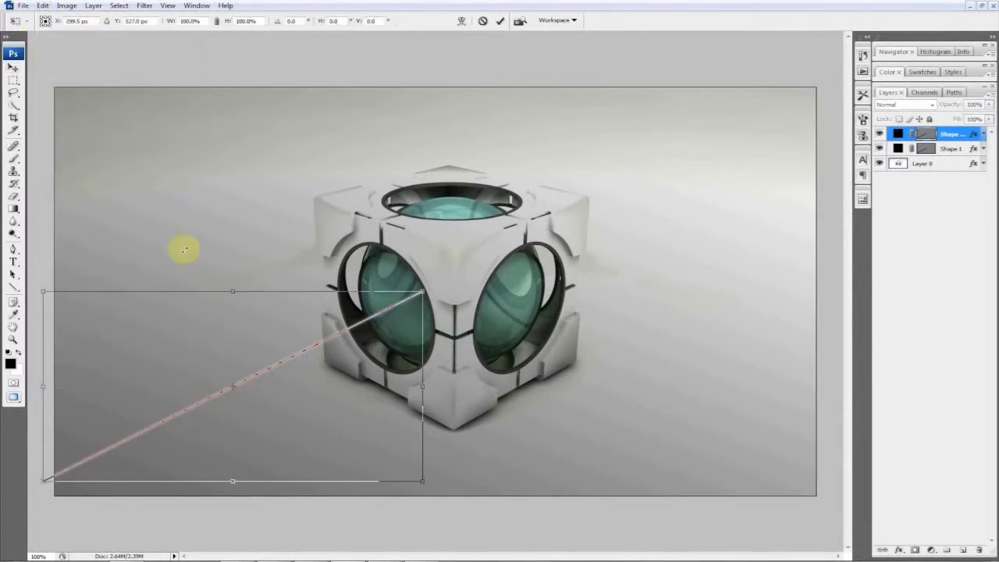
{"action": "left_click_drag", "start_coordinate": [38, 276], "coordinate": [394, 291]}
{"action": "left_click", "coordinate": [12, 69]}
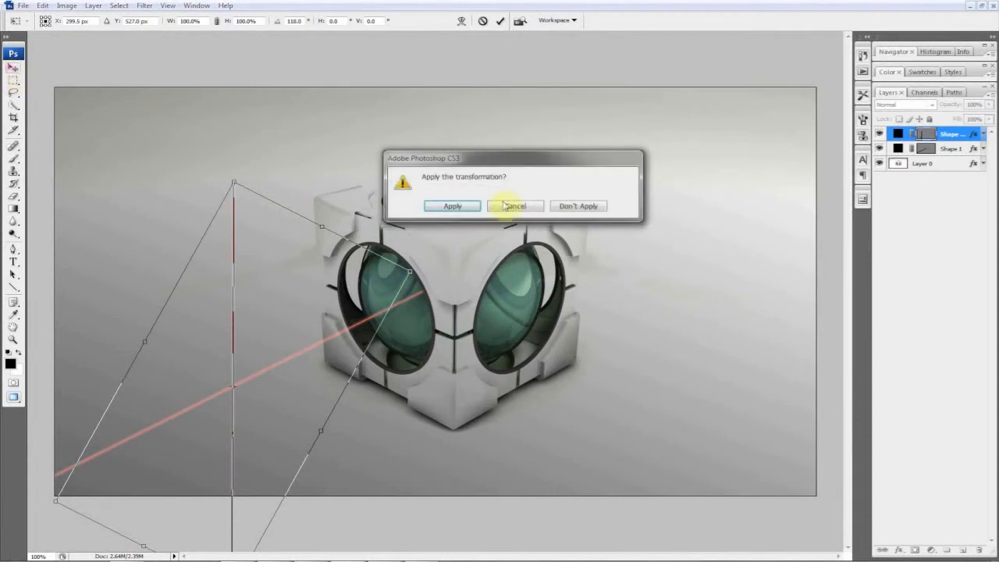
{"action": "left_click", "coordinate": [472, 207]}
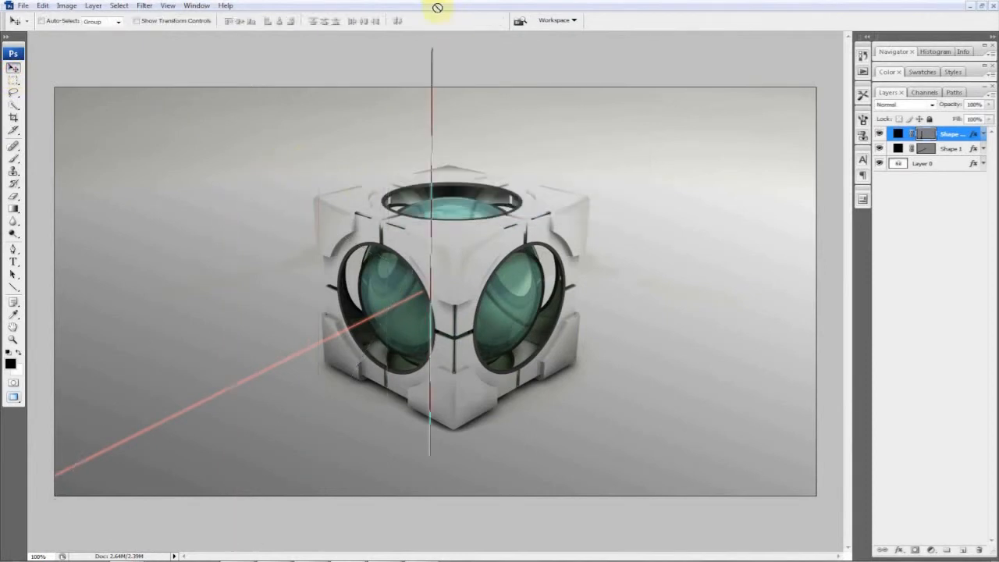
Move the vertical line so it runs from above the canvas into the cube's top opening, ending at the sphere, and deselect the layer.
{"action": "left_click_drag", "start_coordinate": [257, 252], "coordinate": [453, 168]}
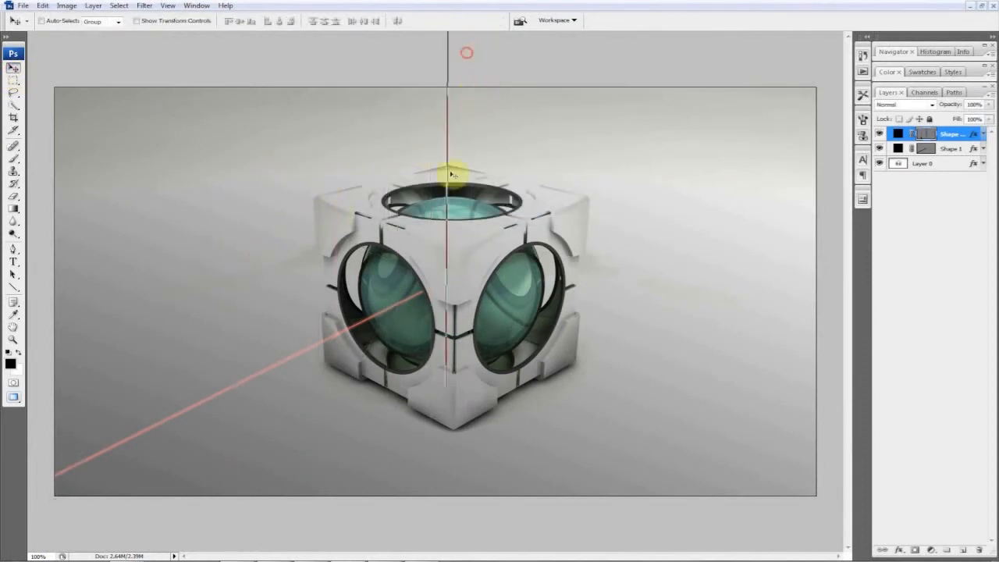
{"action": "left_click_drag", "start_coordinate": [461, 69], "coordinate": [465, 17]}
{"action": "left_click_drag", "start_coordinate": [467, 212], "coordinate": [471, 168]}
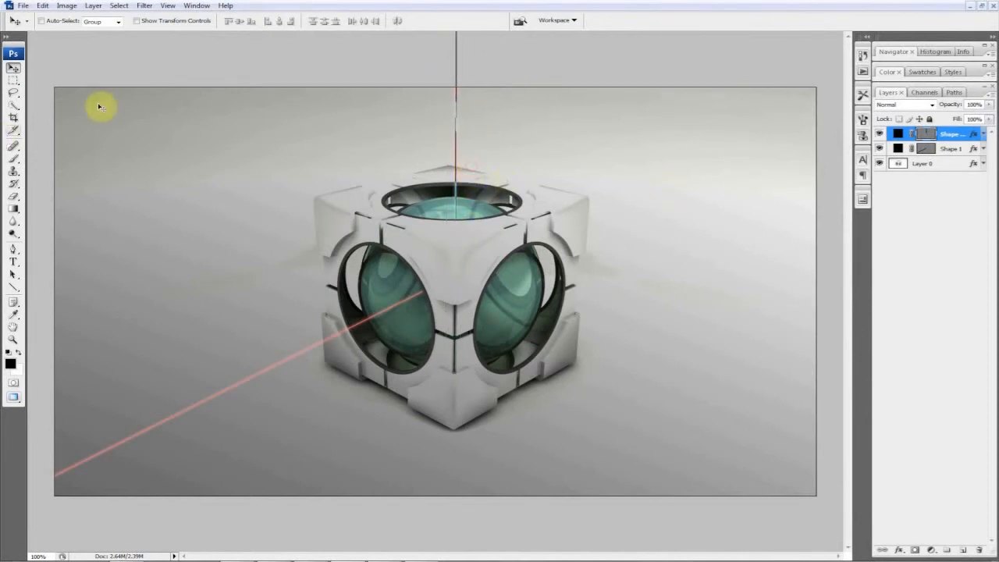
{"action": "left_click", "coordinate": [907, 231]}
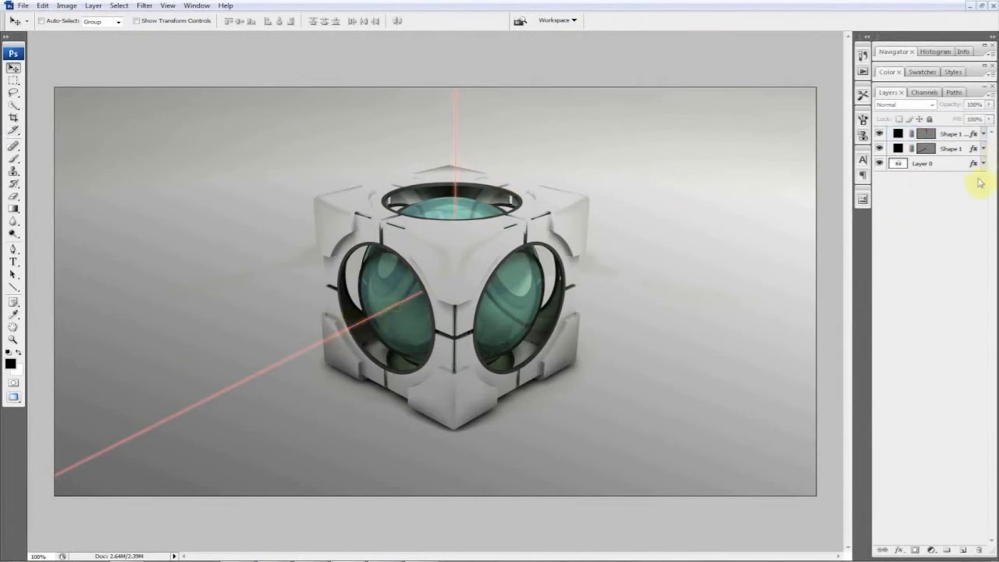
Rasterize the Shape 1 layer and soften the diagonal red line's end inside the sphere with the Blur tool.
{"action": "left_click", "coordinate": [12, 222]}
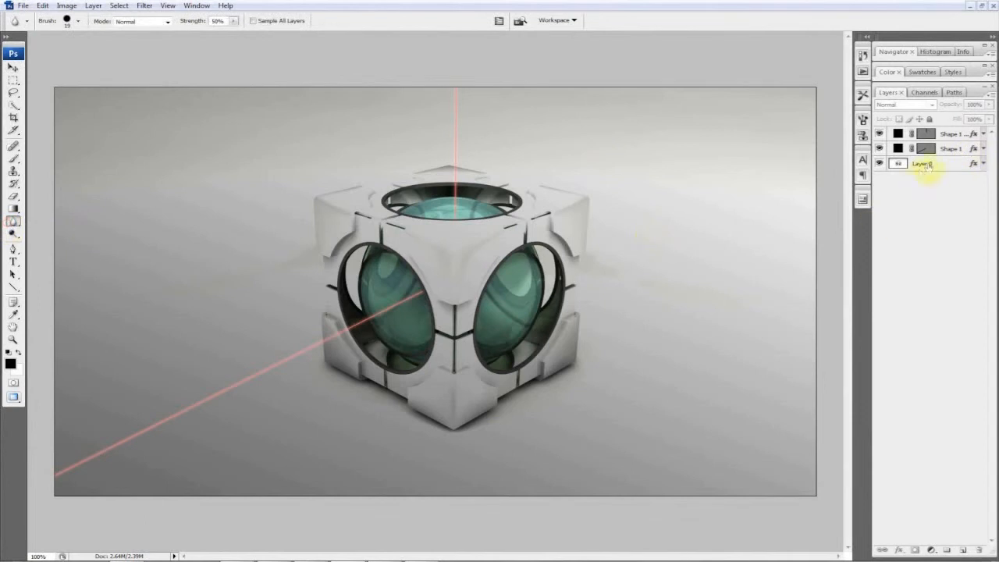
{"action": "left_click", "coordinate": [441, 219]}
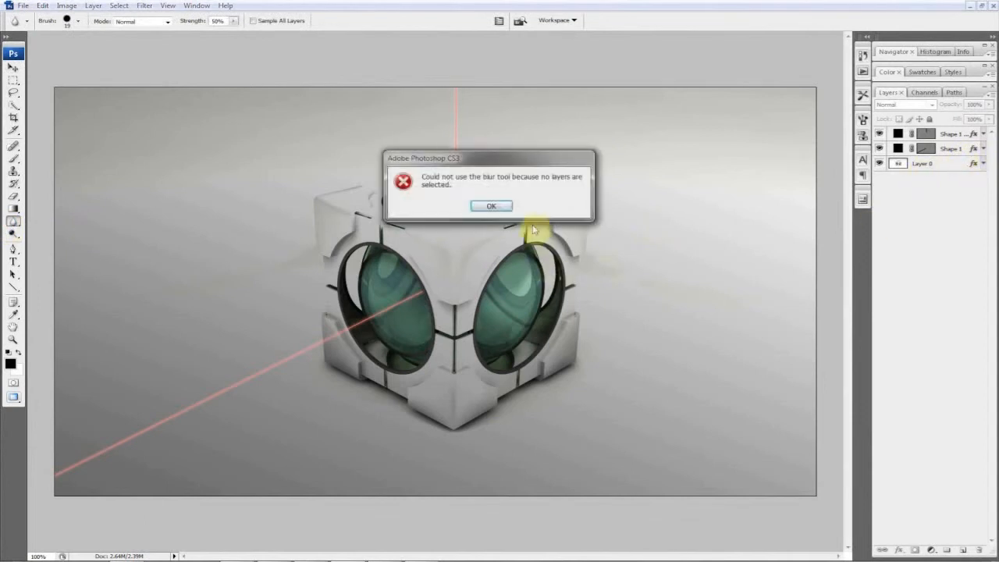
{"action": "left_click", "coordinate": [493, 205]}
{"action": "left_click", "coordinate": [964, 156]}
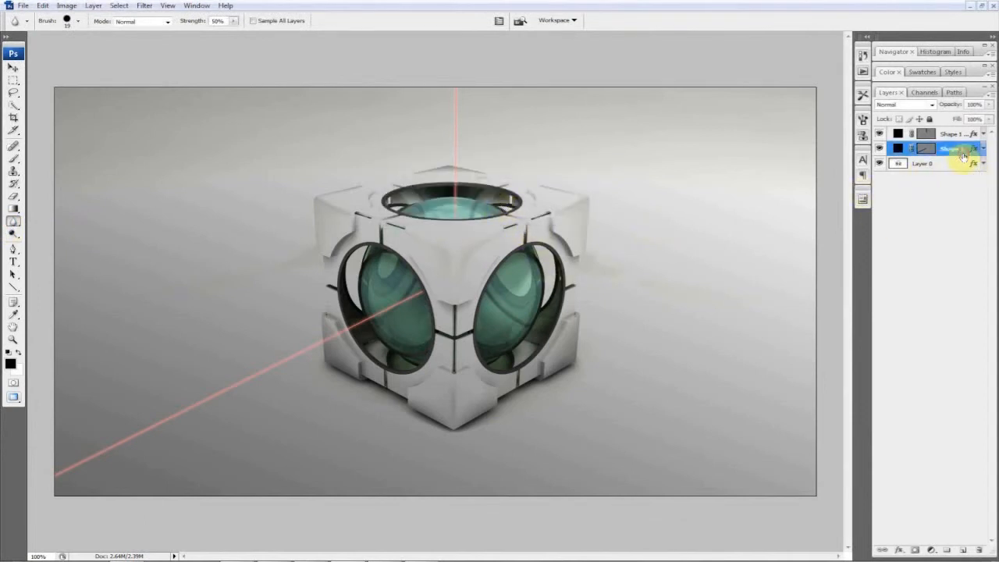
{"action": "left_click", "coordinate": [428, 215]}
{"action": "left_click", "coordinate": [480, 213]}
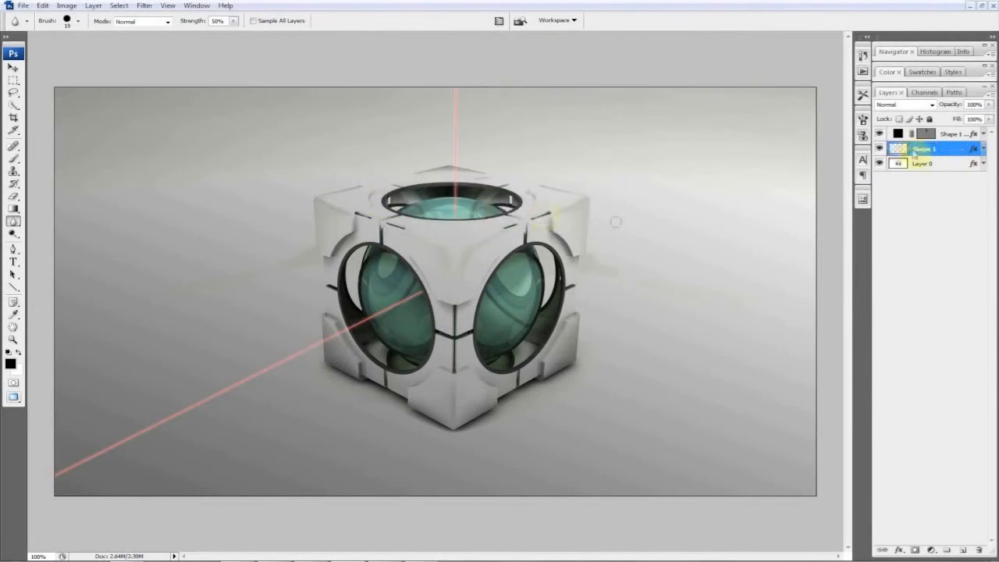
{"action": "mouse_move", "coordinate": [400, 334]}
{"action": "left_mouse_down"}
{"action": "mouse_move", "coordinate": [418, 292]}
{"action": "mouse_move", "coordinate": [414, 303]}
{"action": "mouse_move", "coordinate": [400, 297]}
{"action": "mouse_move", "coordinate": [412, 295]}
{"action": "mouse_move", "coordinate": [398, 320]}
{"action": "mouse_move", "coordinate": [442, 255]}
{"action": "mouse_move", "coordinate": [449, 79]}
{"action": "left_mouse_up"}
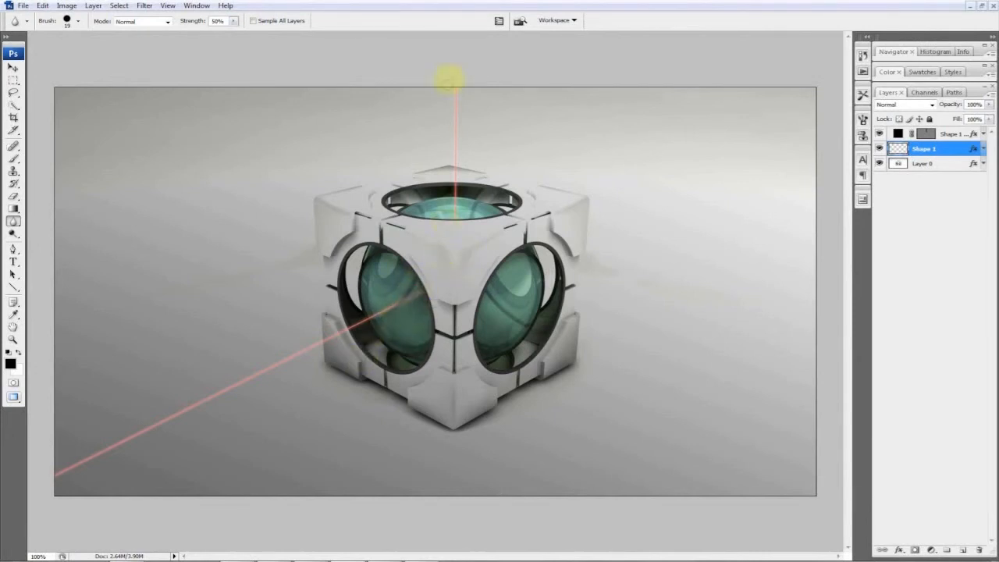
Rasterize the Shape 1 copy layer and blur the vertical red line's lower end where it meets the sphere.
{"action": "double_click", "coordinate": [966, 135]}
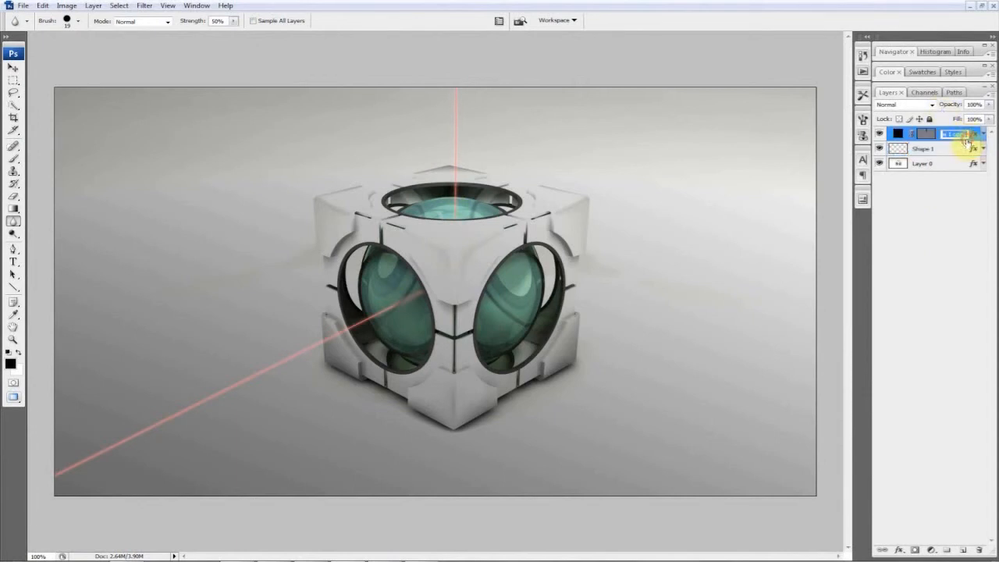
{"action": "double_click", "coordinate": [967, 136]}
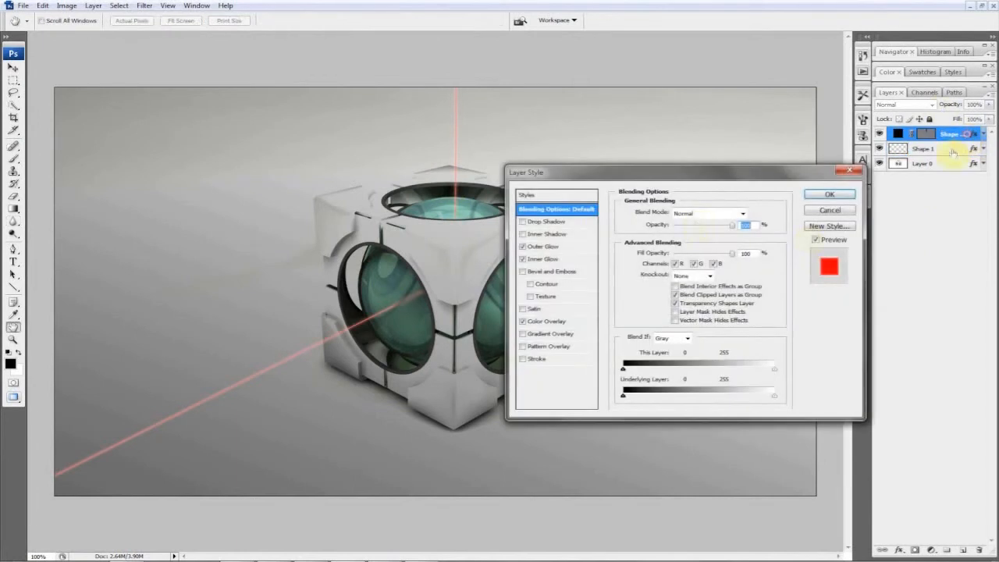
{"action": "left_click", "coordinate": [851, 172]}
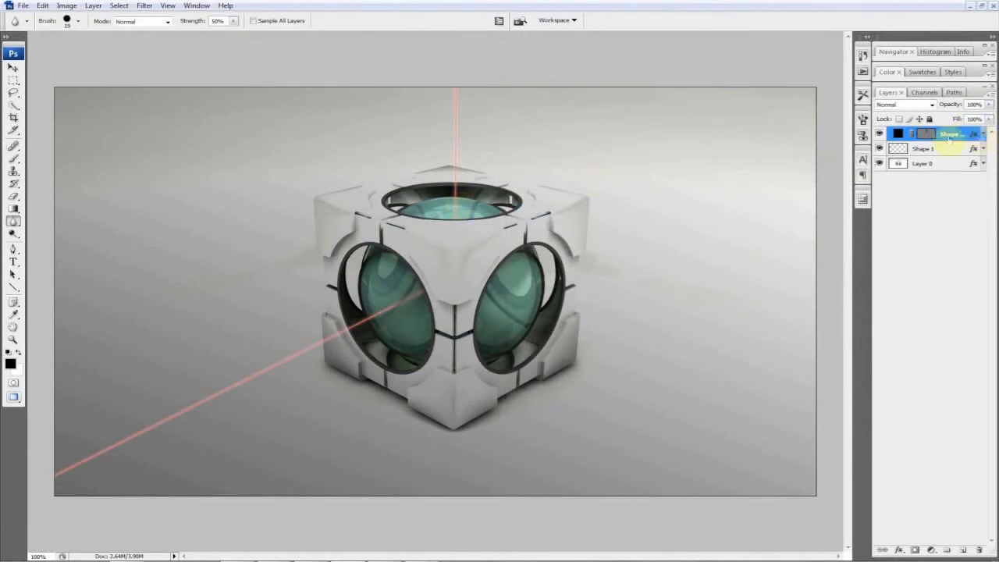
{"action": "left_click", "coordinate": [407, 200]}
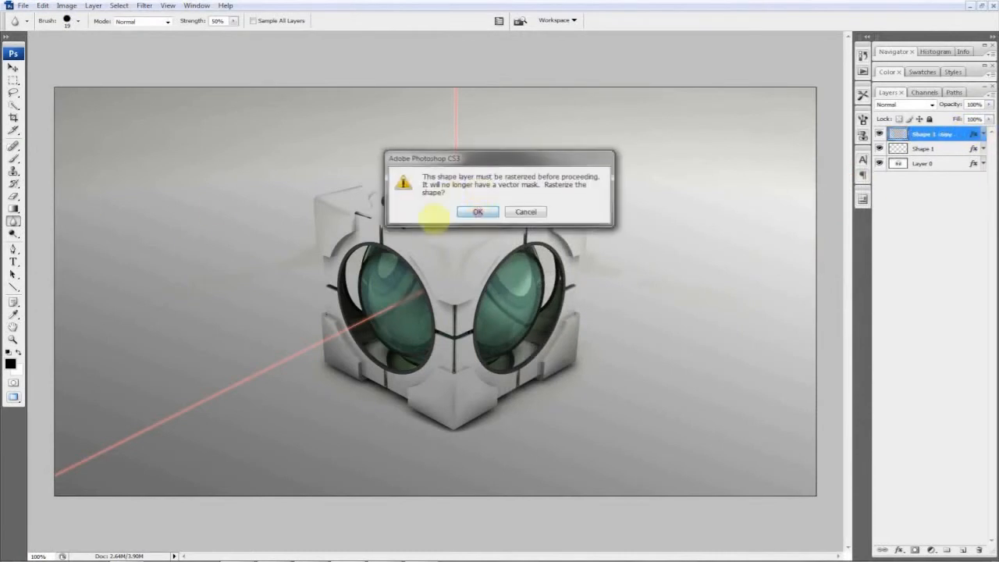
{"action": "left_click", "coordinate": [473, 212]}
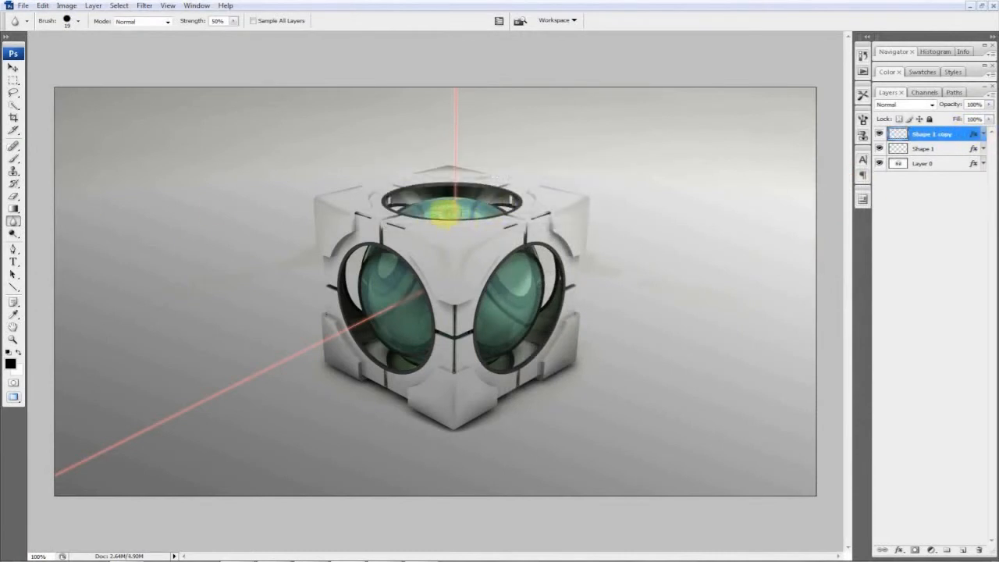
{"action": "mouse_move", "coordinate": [447, 214]}
{"action": "left_mouse_down"}
{"action": "mouse_move", "coordinate": [461, 211]}
{"action": "mouse_move", "coordinate": [442, 220]}
{"action": "left_mouse_up"}
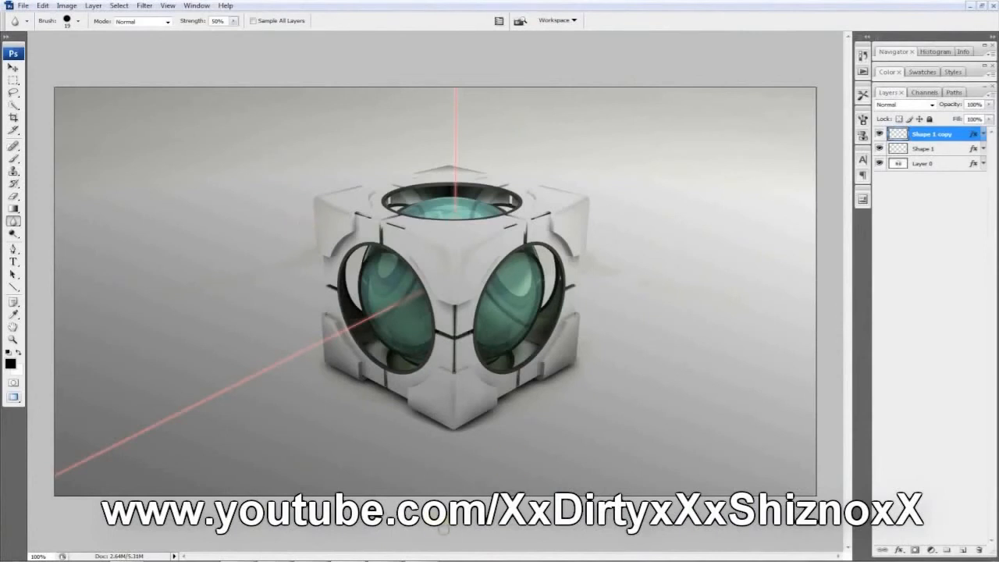
Switch to the photo viewer to examine the finished refraction cube picture with its captions.
{"action": "left_click", "coordinate": [426, 560]}
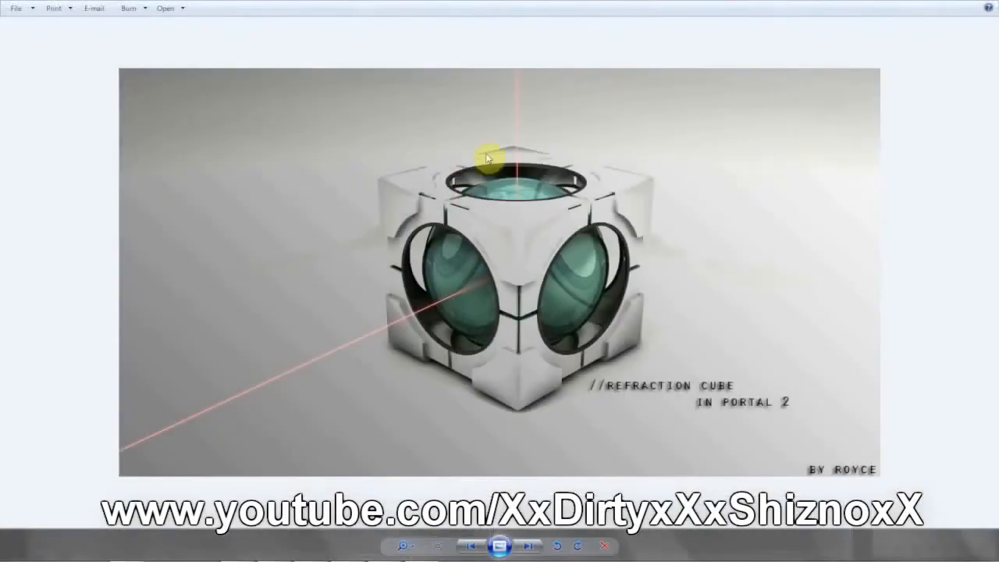